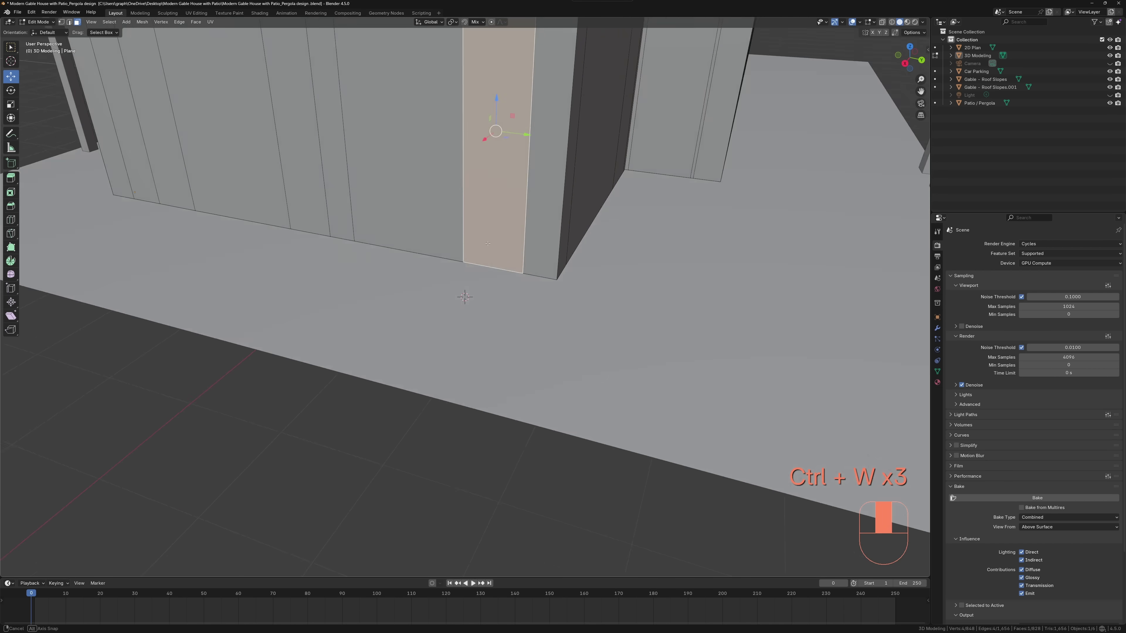
Step: Separate the selected narrow face near the corner of the gable wall into its own object and set its origin to its geometry
key(p)
key(Tab)
click(382, 360)
right_click(384, 360)
mouse_move(385, 392)
click(428, 392)
key(ctrl+z)
right_click(387, 348)
click(432, 356)
Step: Move the separated panel out in front of the wall and fill the reveal faces between the opening's outer and inner edges
drag(357, 308, 143, 396)
middle_drag(355, 415, 387, 418)
key(2)
key(Tab)
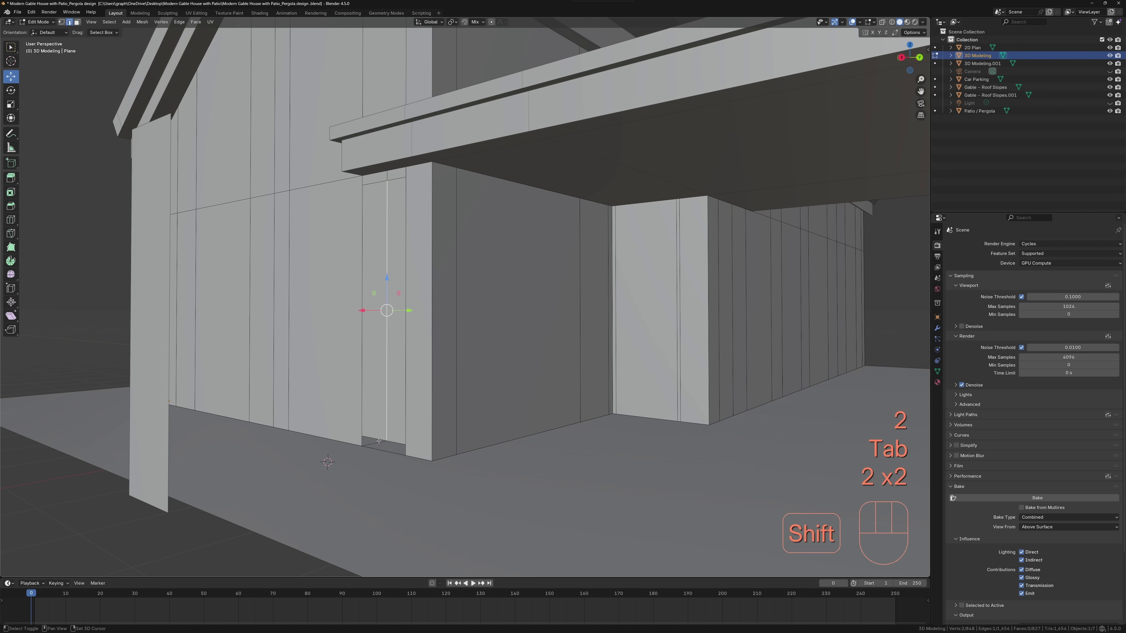
key(f)
middle_drag(333, 275, 410, 292)
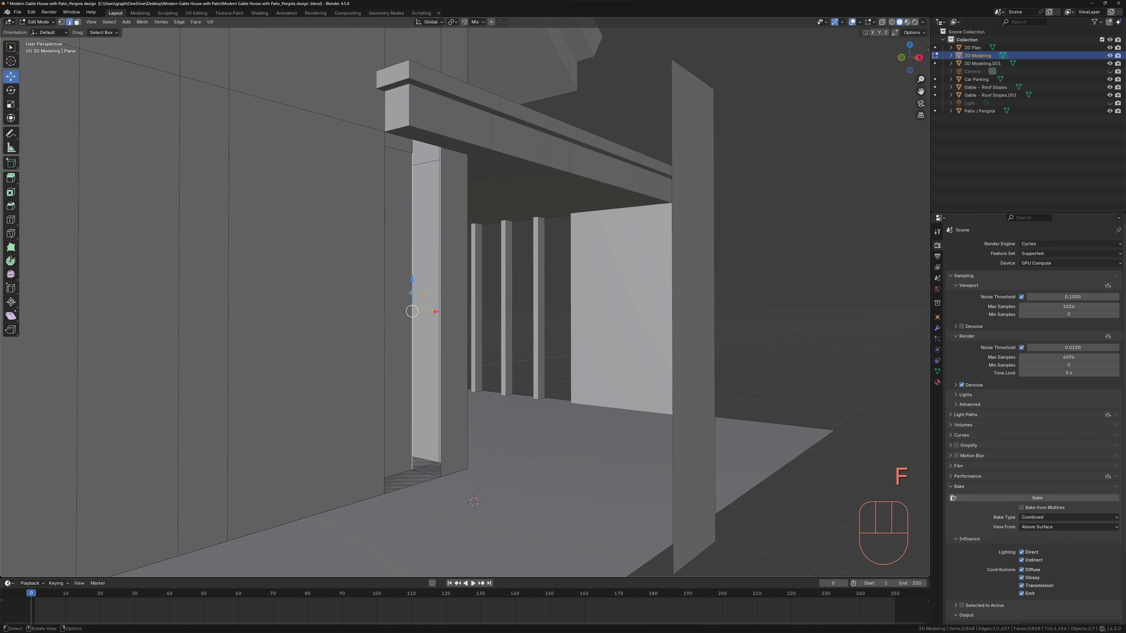
middle_drag(445, 459, 427, 446)
middle_drag(428, 213, 338, 311)
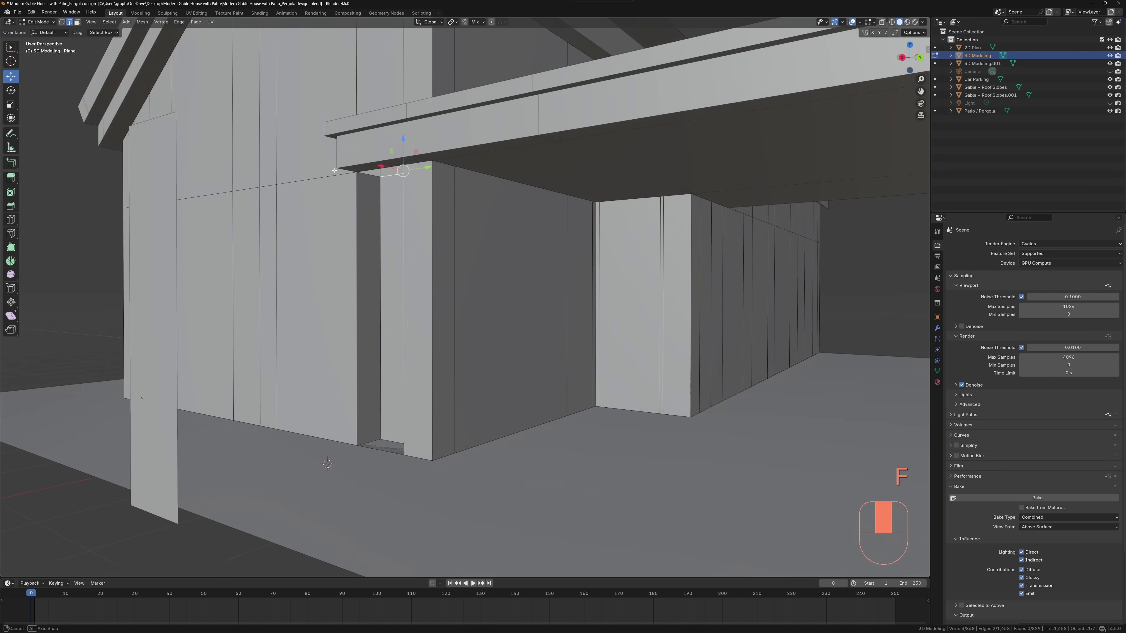
scroll(399, 191, up, 5)
key(f)
Step: Delete the inner wall face and the floor face of the narrow opening
key(3)
key(Delete)
click(353, 275)
click(374, 355)
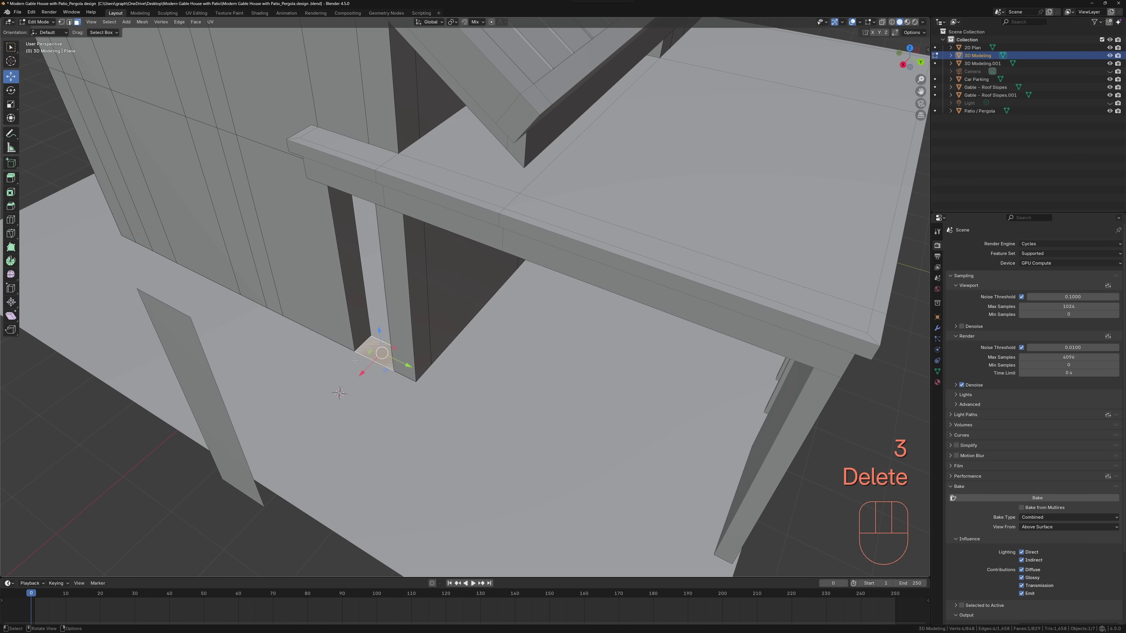
key(Delete)
click(354, 361)
Step: Move the separated panel back into the narrow opening's recess and switch the viewport to material preview shading
key(Tab)
click(221, 458)
drag(186, 430, 359, 295)
click(907, 22)
middle_drag(358, 295, 391, 351)
Step: Inset the narrow panel's face by about 0.2 m and extrude it inward by about 0.037 m
scroll(392, 351, up, 3)
key(Tab)
click(391, 351)
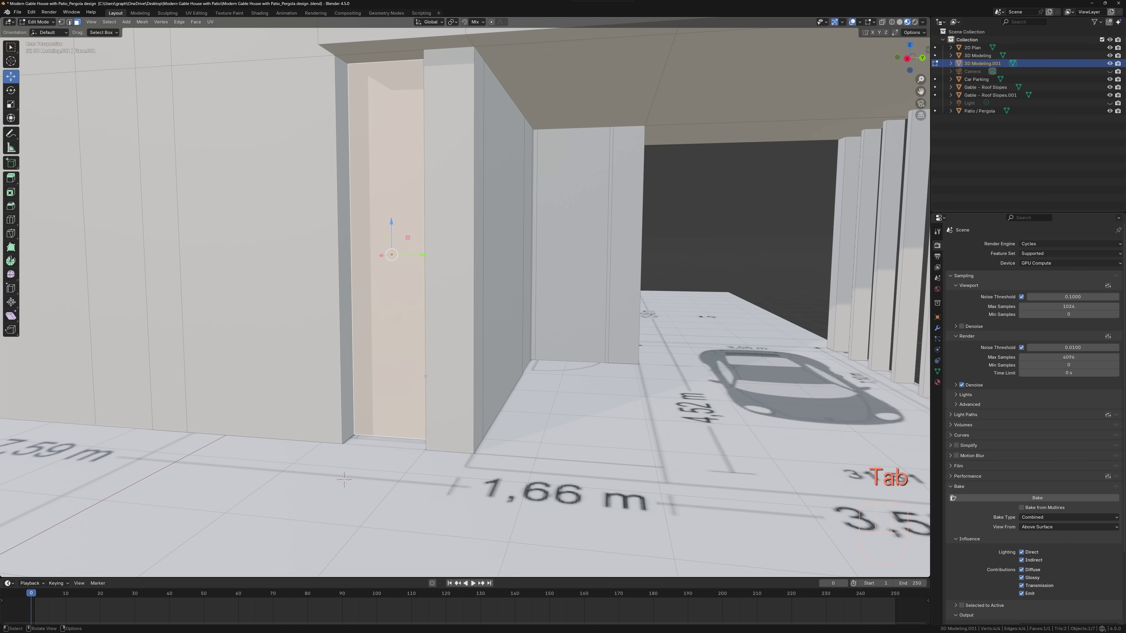
key(i)
click(428, 468)
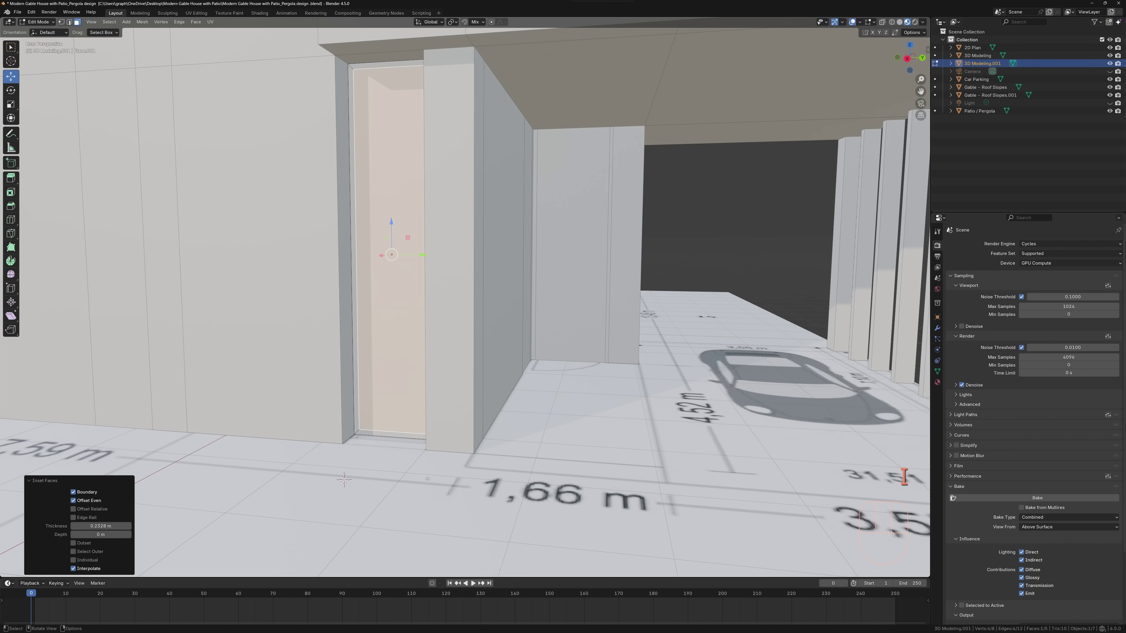
middle_drag(429, 478, 404, 476)
key(e)
click(405, 447)
middle_drag(266, 406, 330, 370)
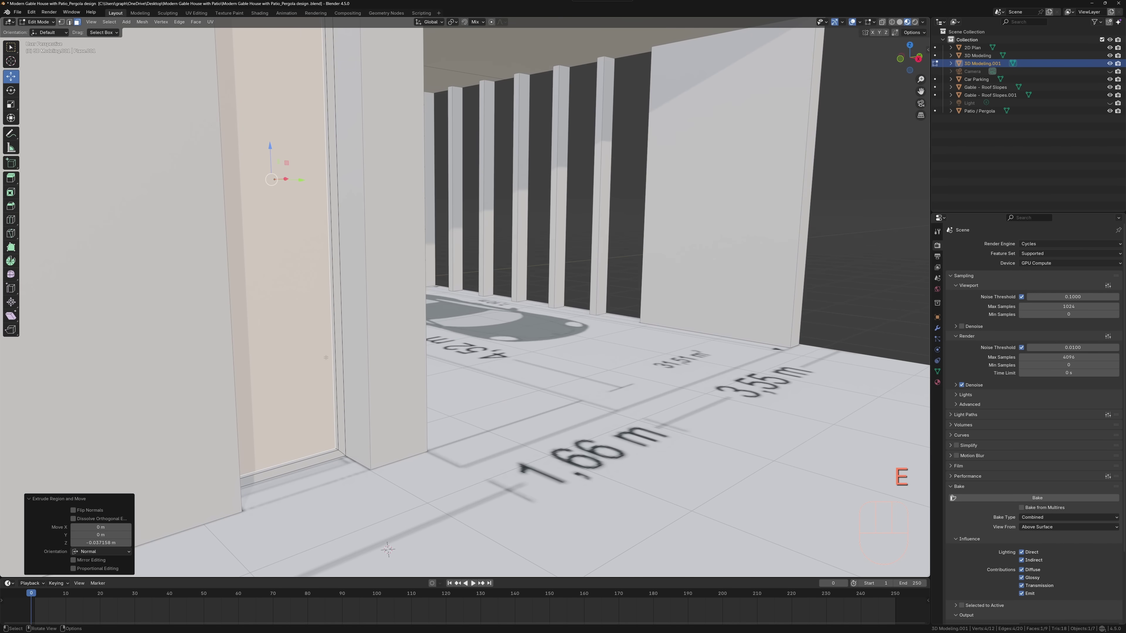
Step: Build the inner frame profile by insetting the pane face about 0.054 m, extruding it inward about 0.012 m and insetting it once more
scroll(330, 370, up, 2)
key(i)
click(364, 416)
key(e)
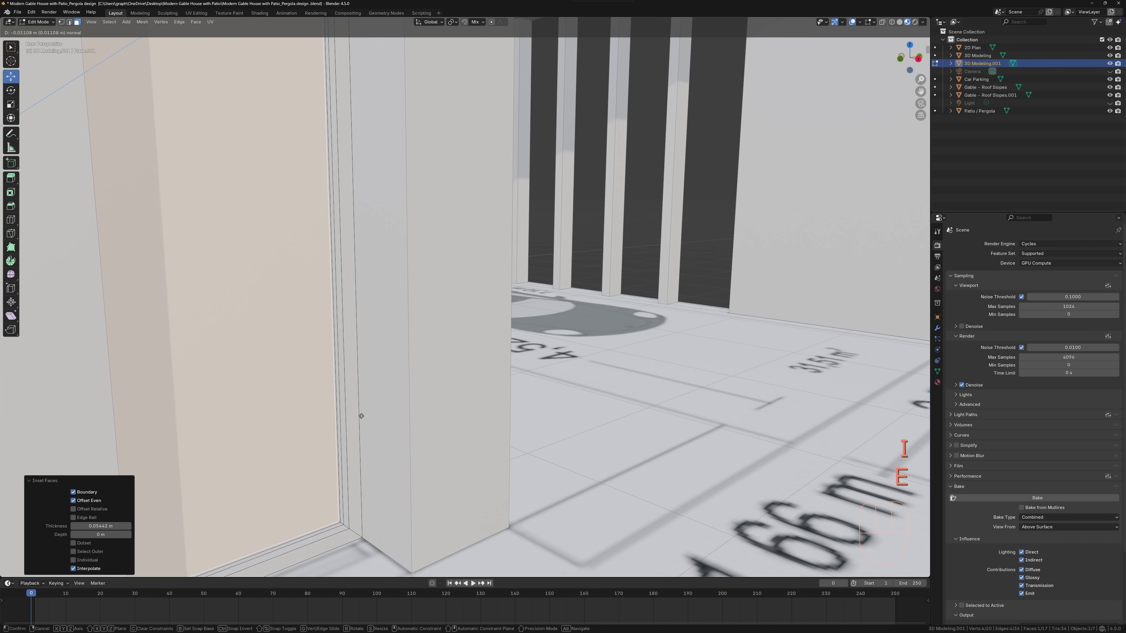
click(361, 416)
middle_drag(361, 416, 305, 423)
key(i)
click(419, 456)
Step: Add two materials named Wall and Glass to the narrow panel and assign Glass to the pane face
click(937, 383)
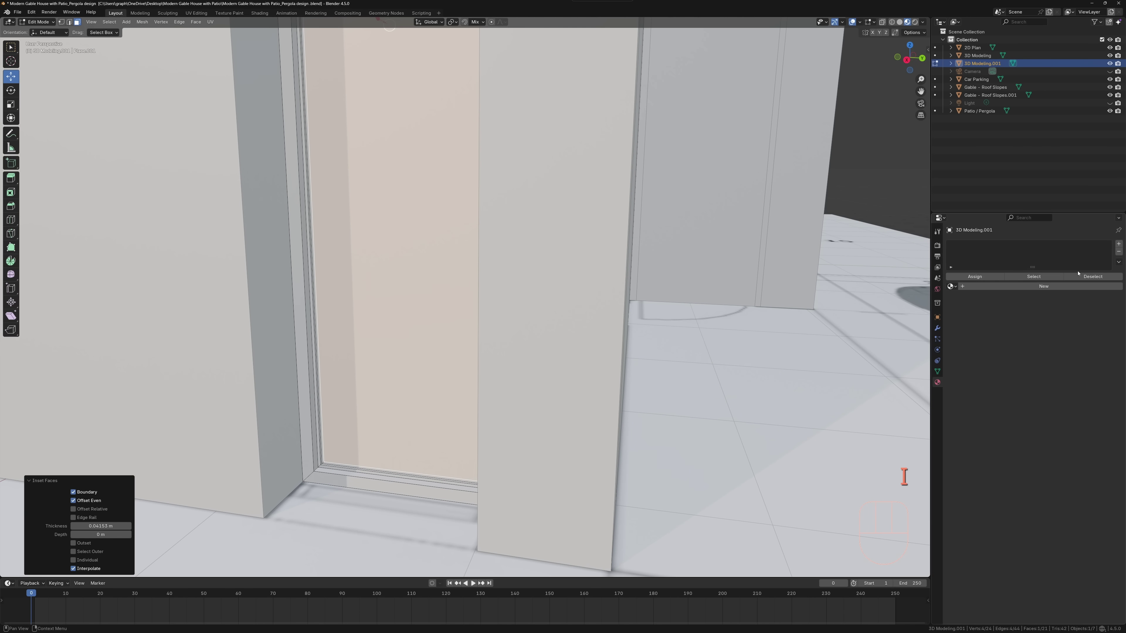
click(986, 287)
key(Return)
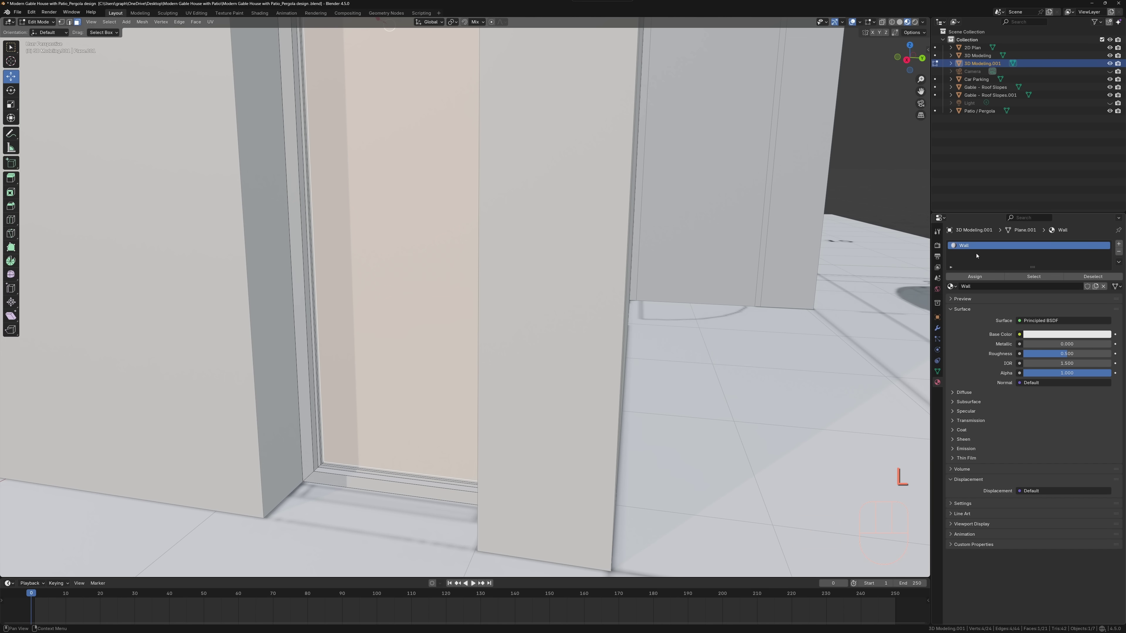
click(1119, 244)
click(997, 300)
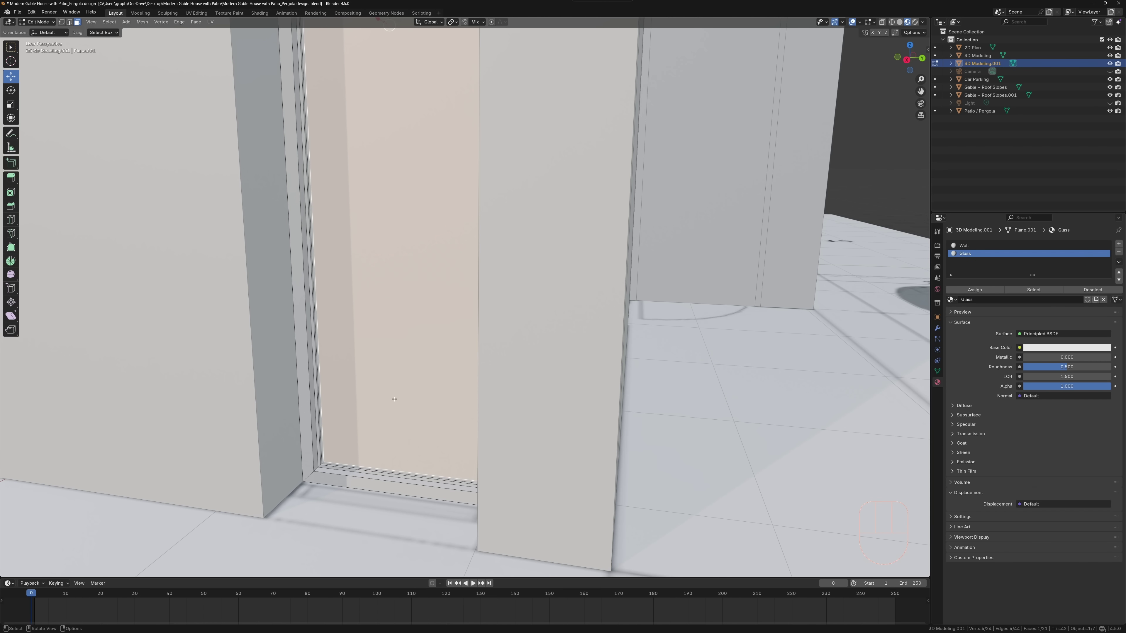
Step: Select the frame faces without the glass pane and create a third material named Aluminium Frame for them
key(ctrl+KP_Add)
key(ctrl+KP_Add)
key(ctrl+KP_Add)
key(ctrl+KP_Add)
key(ctrl+KP_Add)
key(ctrl+KP_Add)
key(ctrl+KP_Add)
key(ctrl+KP_Add)
key(ctrl+KP_Add)
click(1095, 290)
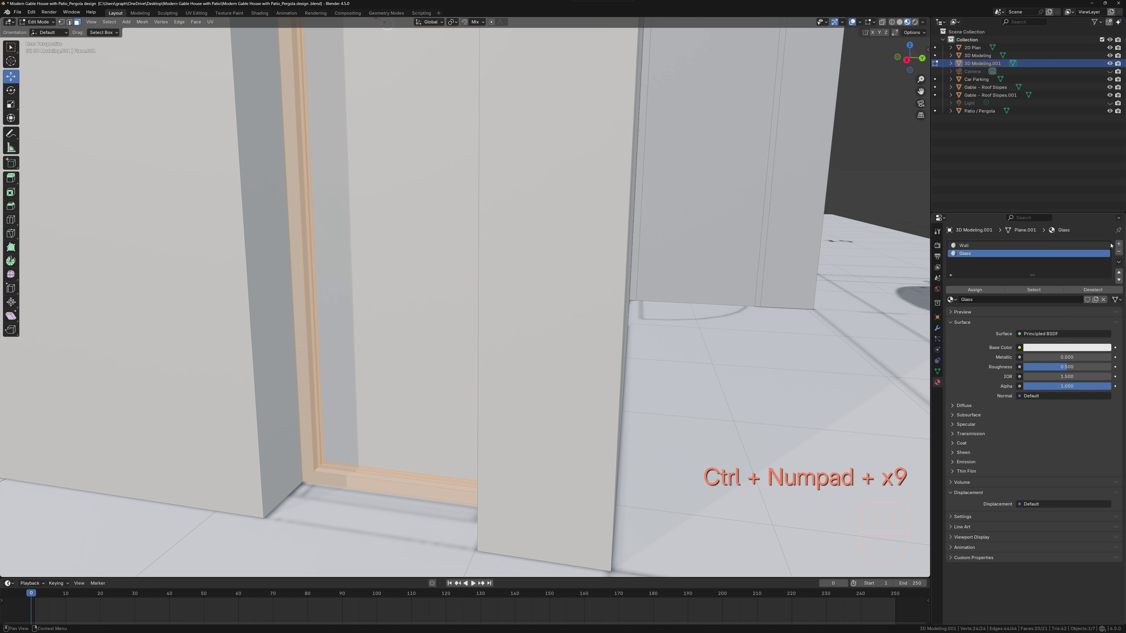
click(1119, 243)
click(1018, 300)
click(1018, 300)
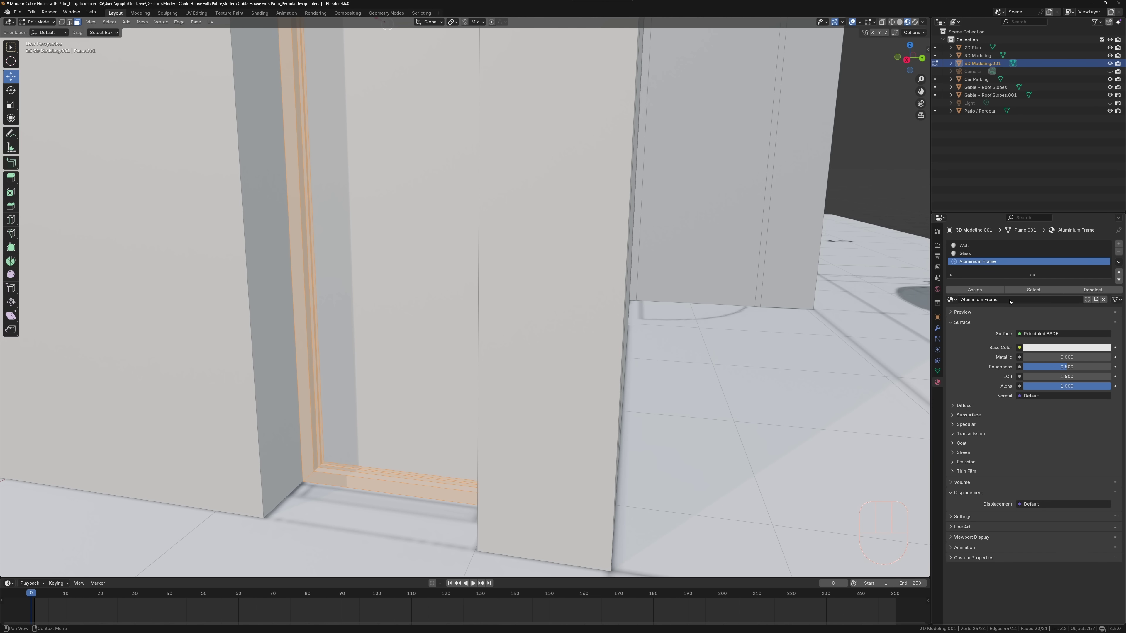
Step: Check the Aluminium Frame and Glass assignments by selecting and deselecting the faces of each material
click(1074, 291)
click(1056, 291)
click(1073, 291)
click(1057, 254)
click(1053, 290)
click(1074, 290)
key(Tab)
Step: Edit the house object and select the three adjacent lower faces in the gable wall for a wide window
scroll(525, 417, down, 4)
middle_drag(526, 417, 478, 426)
shift+middle_drag(443, 354, 594, 434)
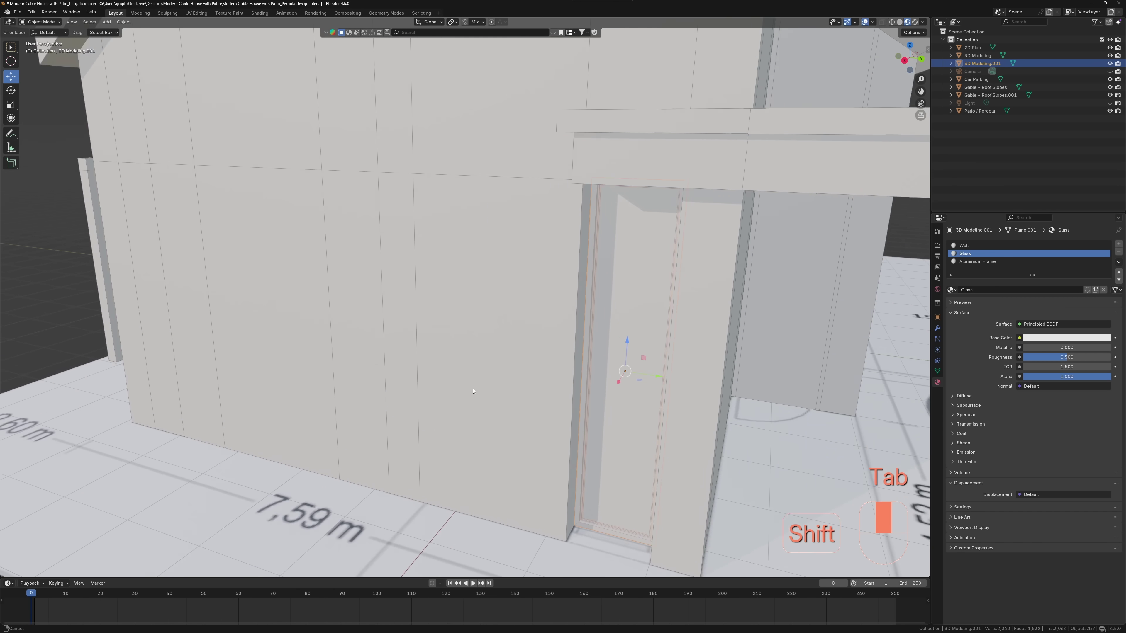
scroll(523, 413, down, 4)
click(368, 400)
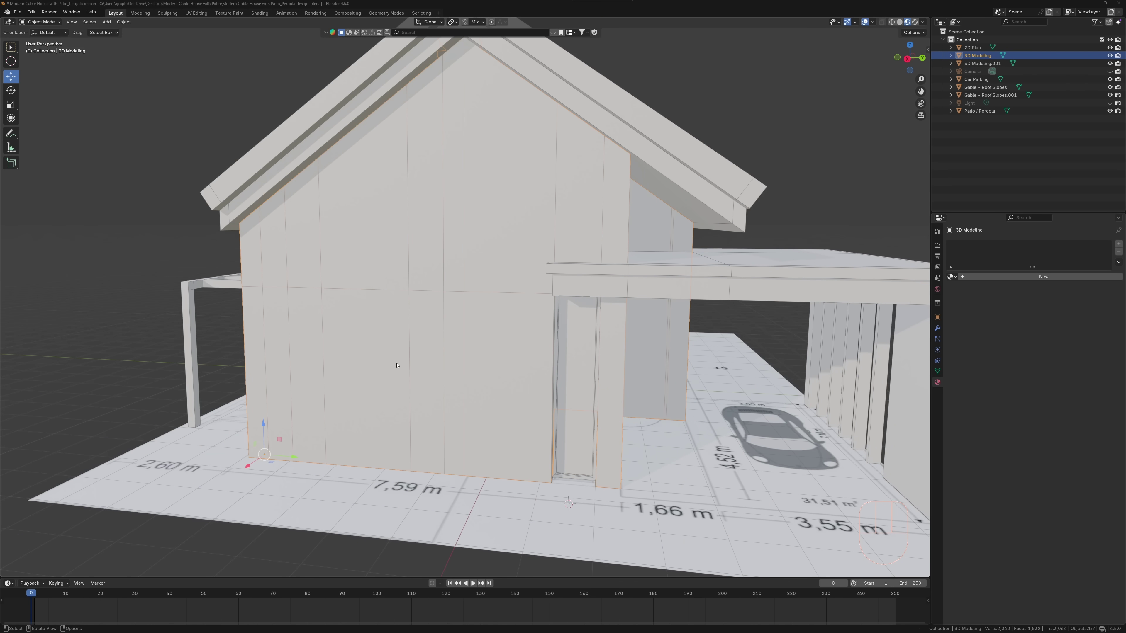
key(Tab)
middle_drag(420, 340, 445, 396)
scroll(445, 397, up, 4)
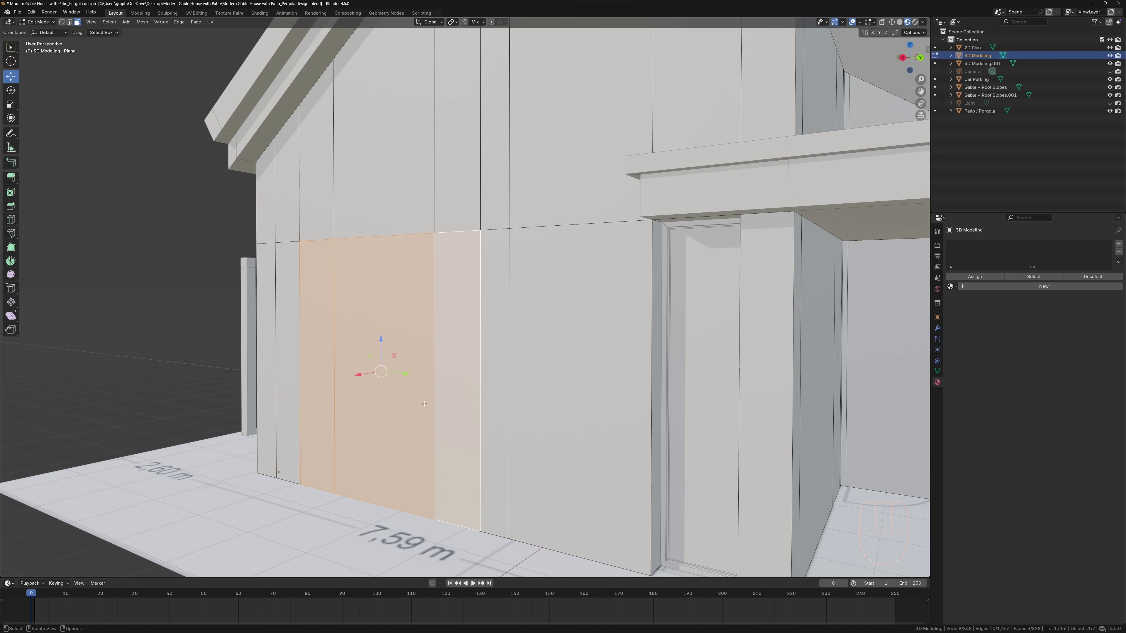
Step: Join the finished narrow window panel into the house object
key(Tab)
shift+click(622, 443)
key(ctrl+j)
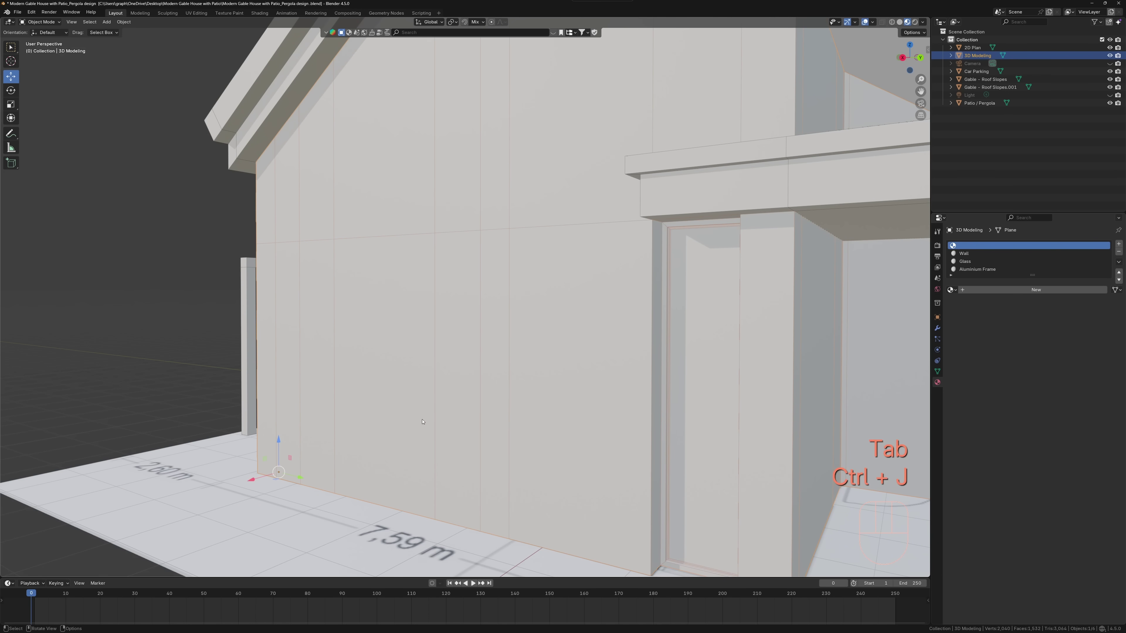
middle_drag(439, 421, 429, 421)
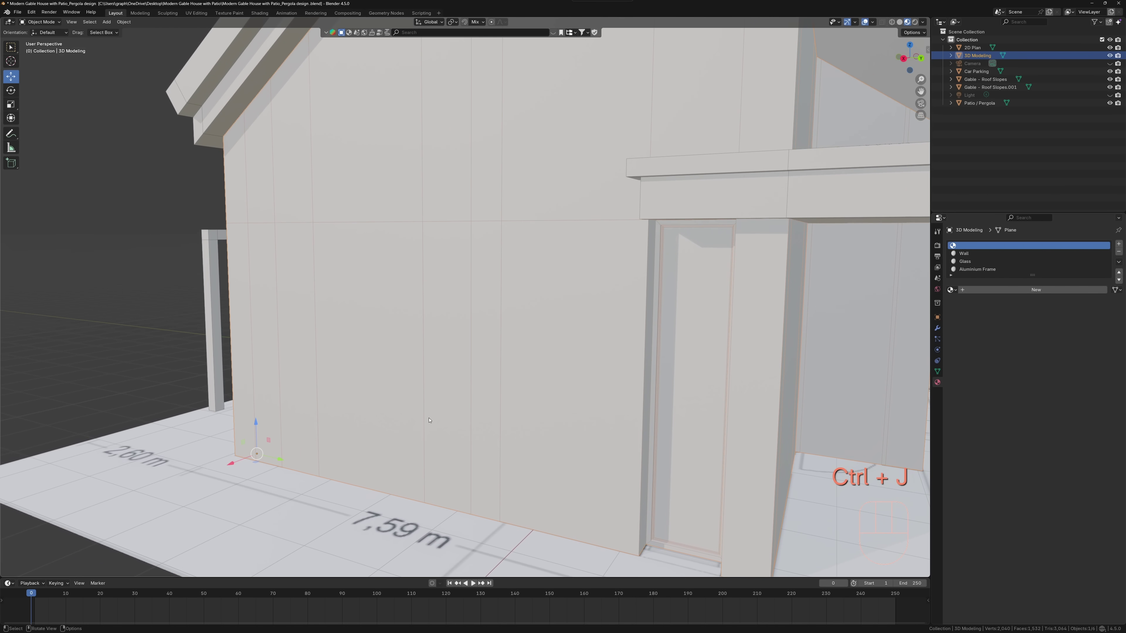
Step: Create a material named Wall 1 in the house's empty slot and remove the redundant Wall slot
click(983, 289)
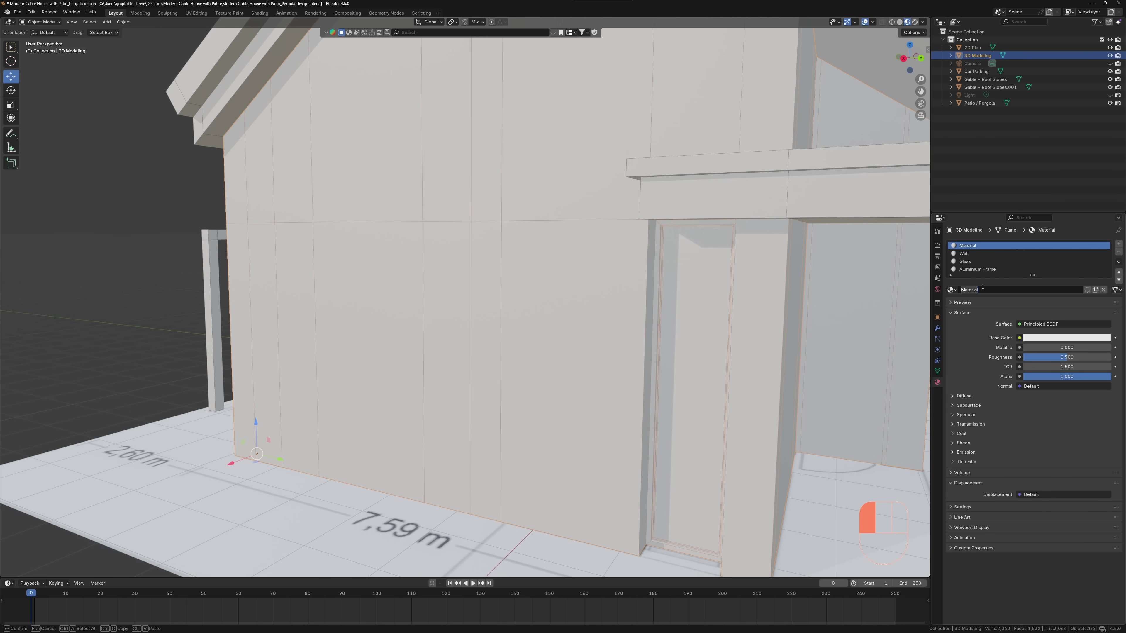
text(L)
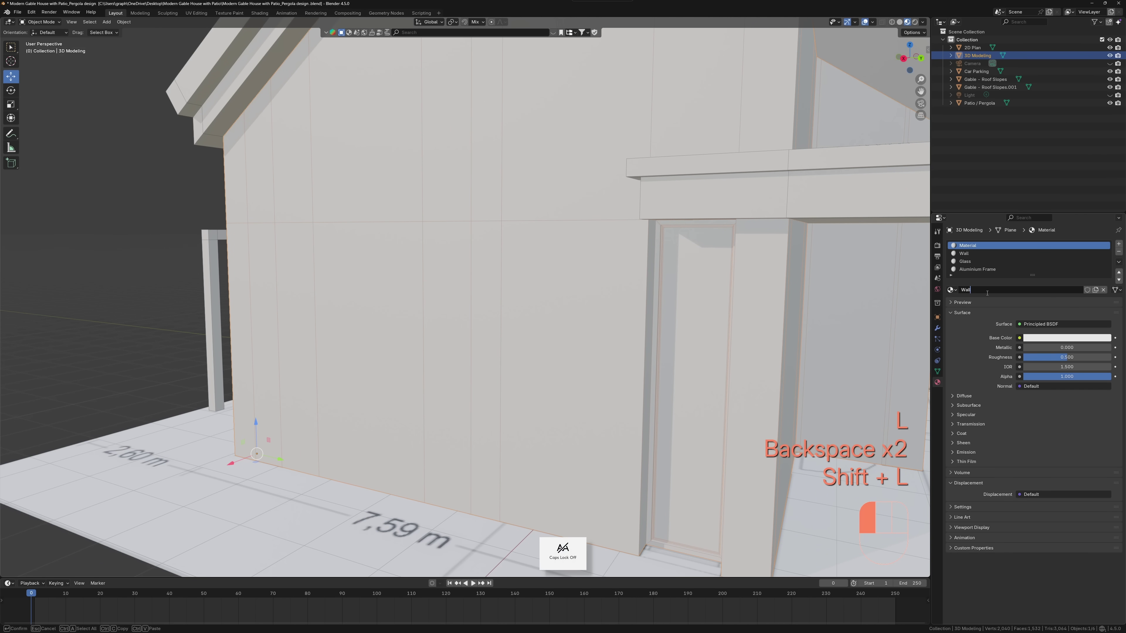
key(Return)
click(1001, 254)
click(951, 289)
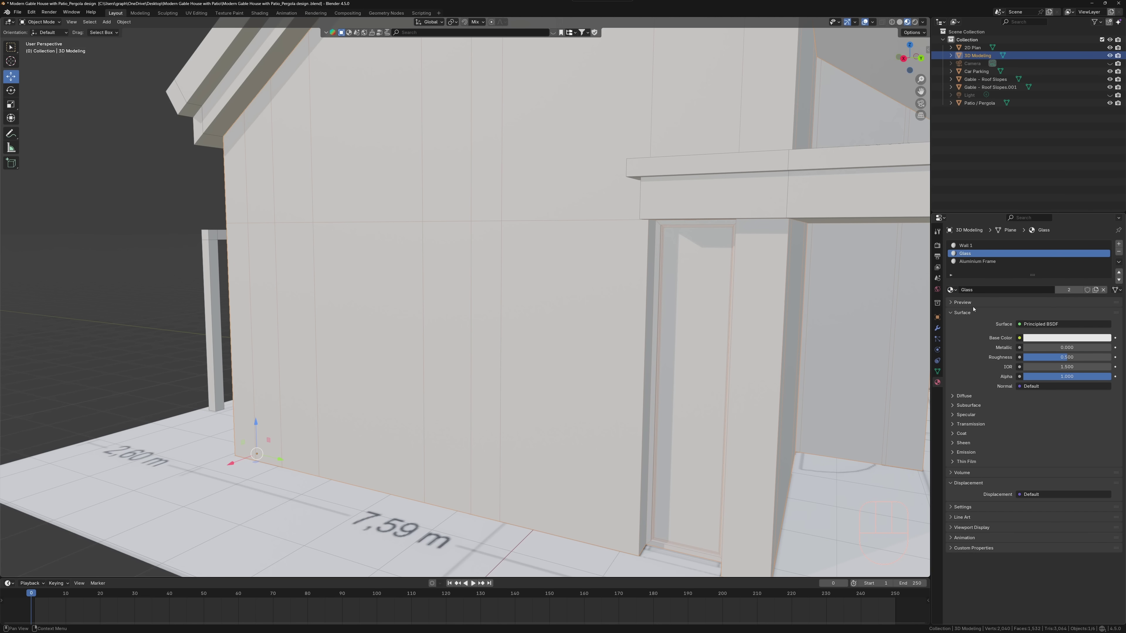
Step: Separate the three selected gable wall faces into their own object and set its origin to its geometry
middle_drag(649, 328, 443, 381)
key(Tab)
key(p)
click(426, 375)
key(Tab)
click(401, 397)
right_click(397, 404)
click(443, 413)
Step: Move the separated wide panel well out in front of the gable wall
drag(359, 353, 162, 421)
middle_drag(162, 417, 195, 423)
key(Tab)
key(Tab)
drag(179, 387, 2, 431)
key(Tab)
key(Tab)
Step: Delete two leftover faces of the house object inside the wide opening
click(390, 399)
key(Tab)
click(388, 417)
shift+click(443, 448)
key(Delete)
click(463, 472)
Step: Fill the reveal faces on both sides and along the top of the wide opening
middle_drag(319, 356, 323, 338)
scroll(323, 338, up, 3)
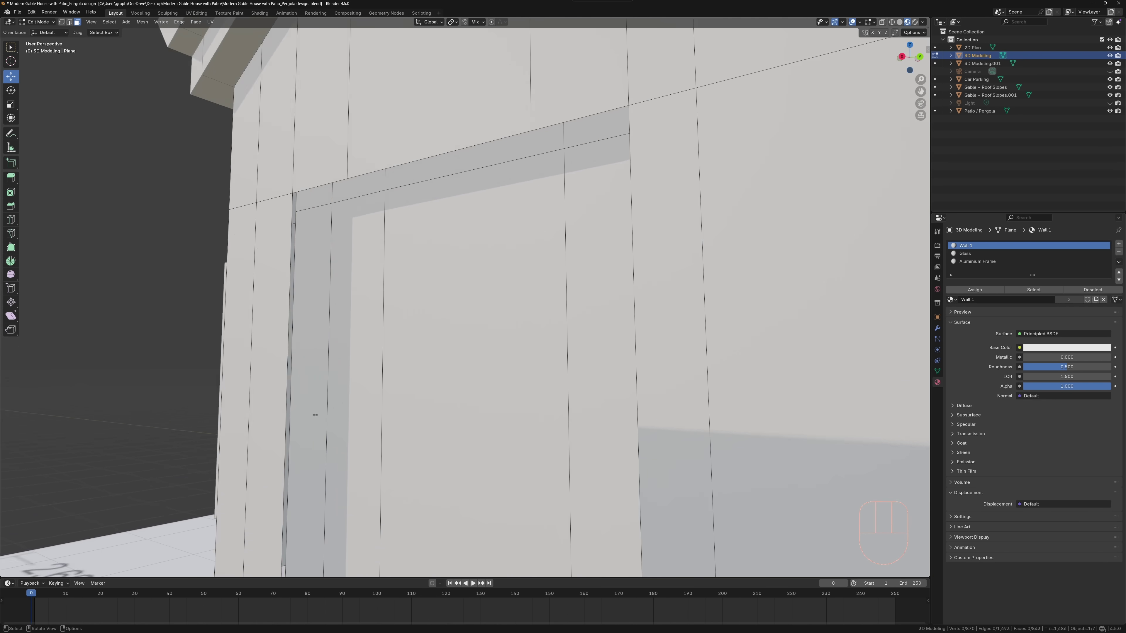
shift+middle_drag(326, 399, 370, 341)
click(368, 426)
key(2)
shift+click(334, 506)
key(f)
middle_drag(334, 507, 320, 247)
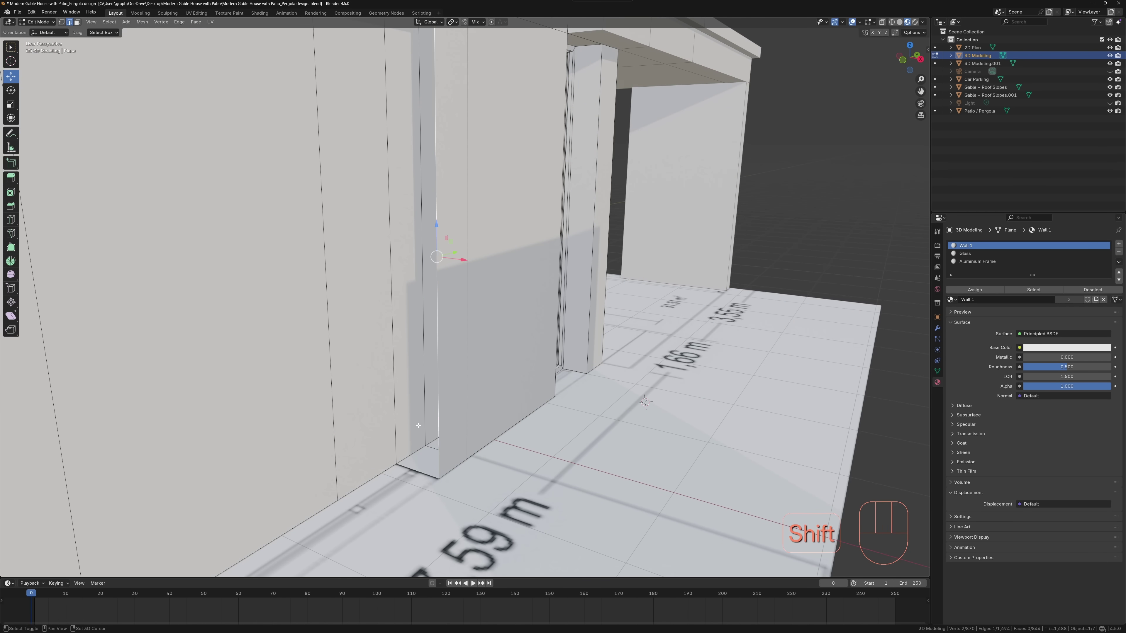
key(f)
middle_drag(391, 428, 354, 134)
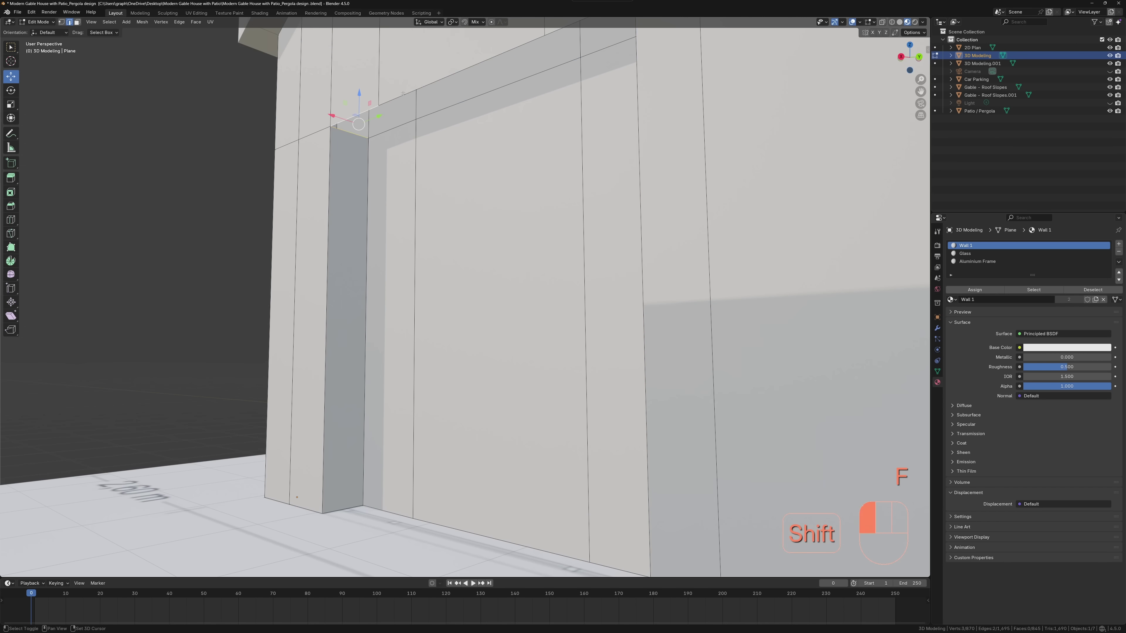
middle_drag(449, 109, 412, 199)
key(f)
Step: Delete the three inner wall faces behind the wide opening
key(3)
key(3)
click(457, 238)
shift+click(379, 236)
shift+click(603, 261)
key(Delete)
click(603, 261)
Step: Move the wide panel back along X into the opening's recess, using snapping for the final position
key(Tab)
click(312, 360)
drag(261, 332, 531, 320)
middle_drag(531, 320, 394, 350)
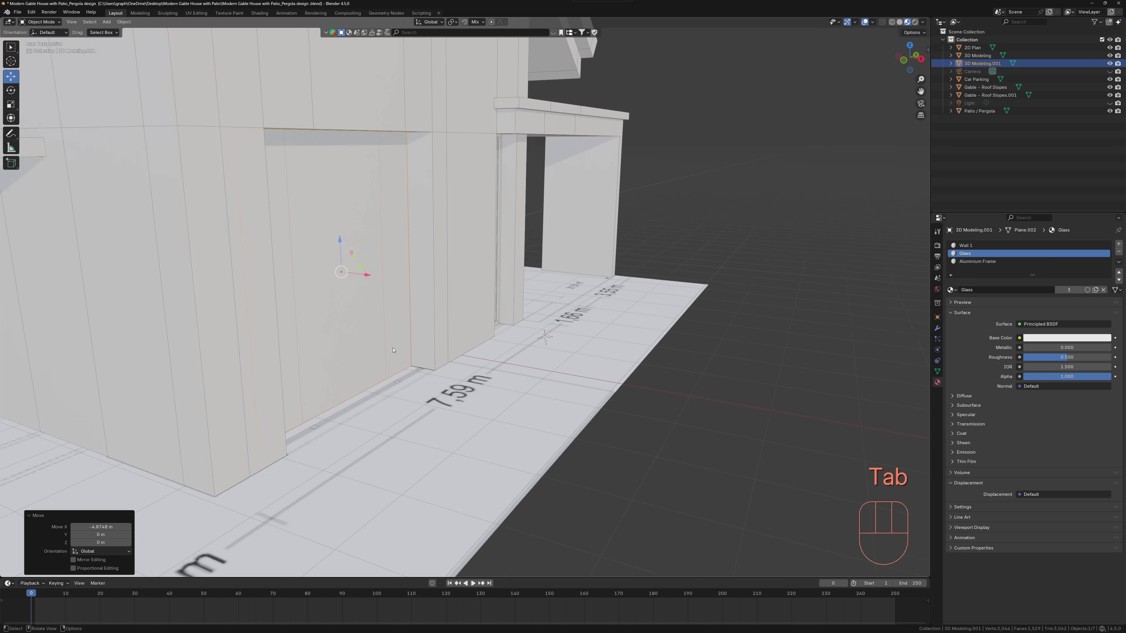
scroll(394, 351, up, 2)
ctrl+drag(330, 221, 426, 274)
Step: Edit the wide panel object and select all three of its faces
middle_drag(426, 274, 444, 474)
key(Tab)
key(a)
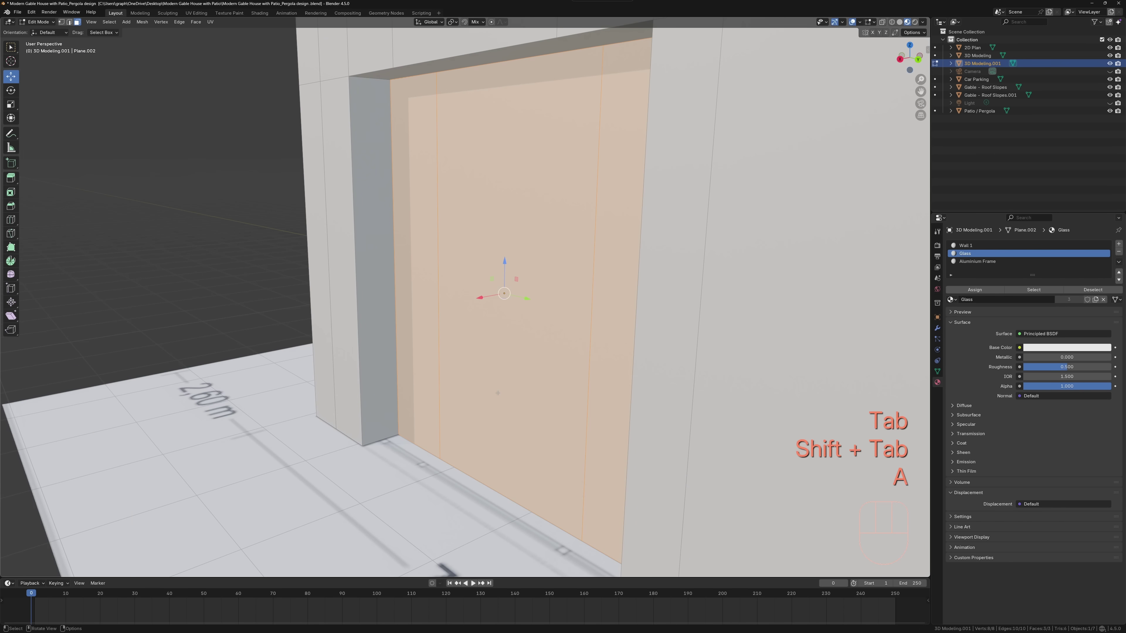
Step: Try to inset the wide panel's three faces together, and undo that inset
key(i)
click(497, 389)
middle_drag(497, 389, 586, 384)
key(ctrl+z)
Step: Inset the wide panel's three faces individually by about 0.2 m and extrude them inward
key(i)
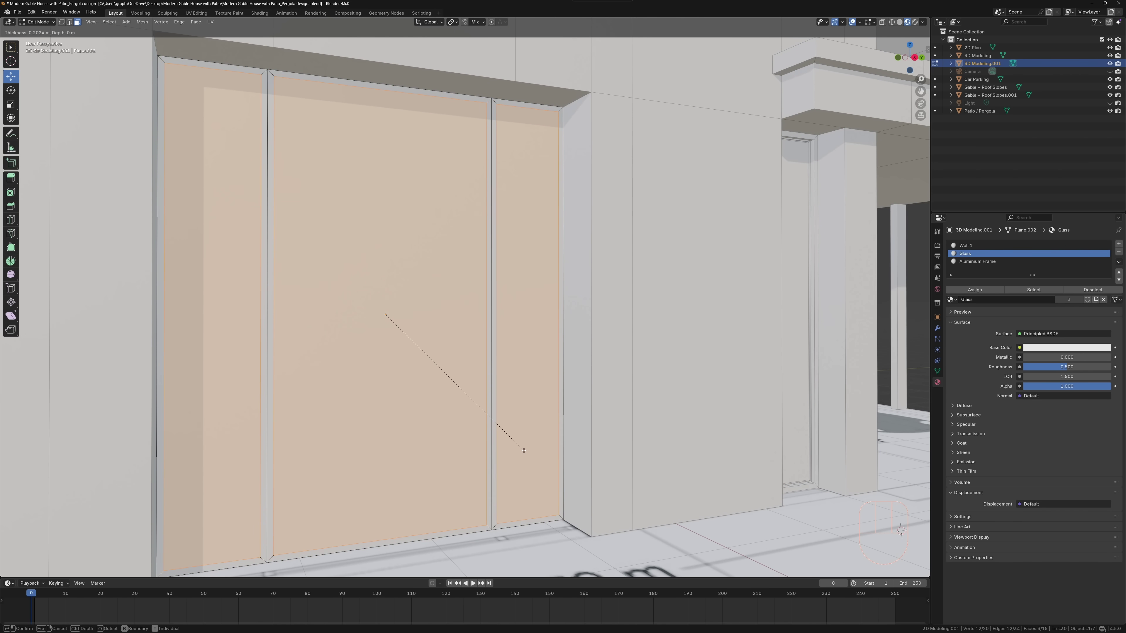
click(524, 450)
middle_drag(523, 450, 572, 534)
key(e)
click(573, 534)
Step: Build the inner frame profile of the three panes with a further inset, an inward extrusion and a final individual inset of about 0.047 m
scroll(448, 515, up, 3)
key(i)
click(439, 502)
key(e)
click(444, 510)
key(i)
click(446, 506)
middle_drag(446, 506, 727, 286)
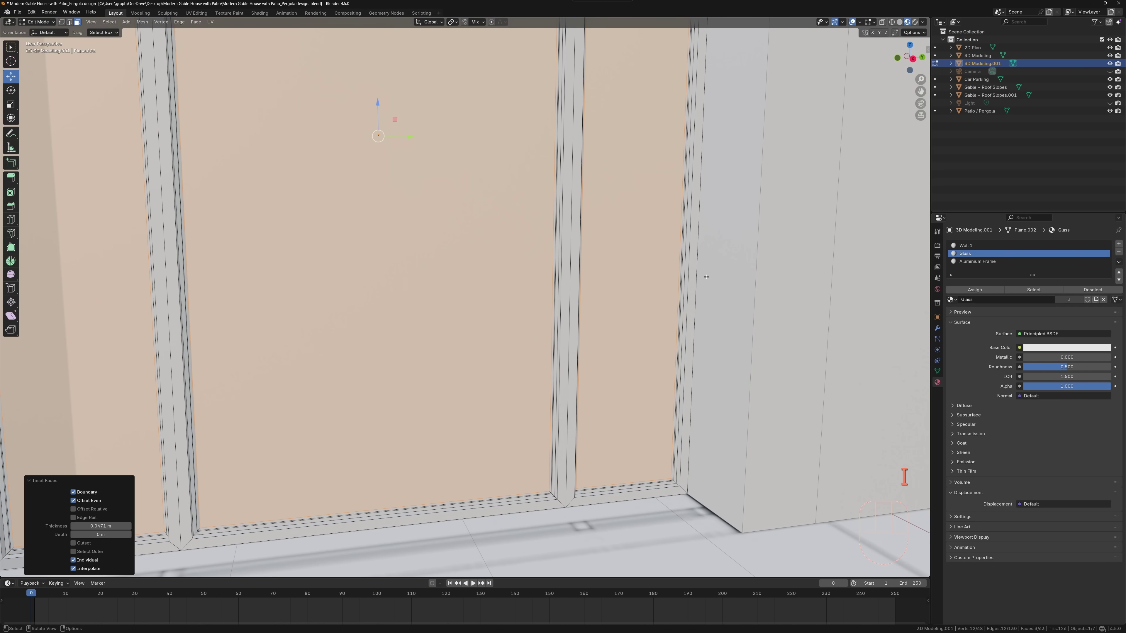
Step: Assign Glass to the three panes and Aluminium Frame to the frame faces around them
click(976, 290)
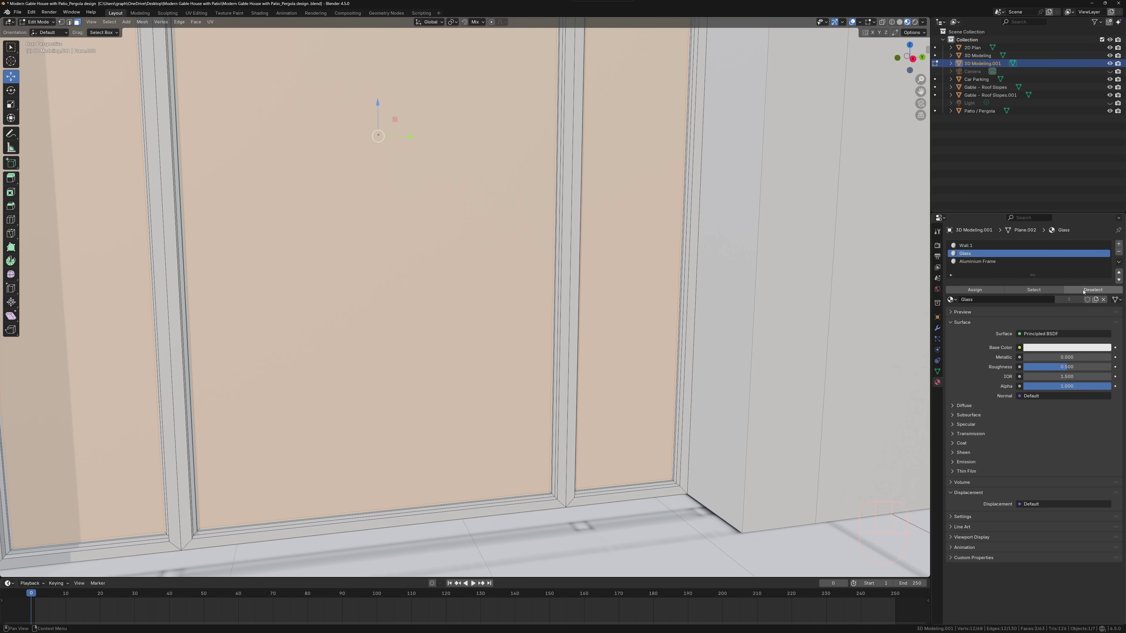
key(a)
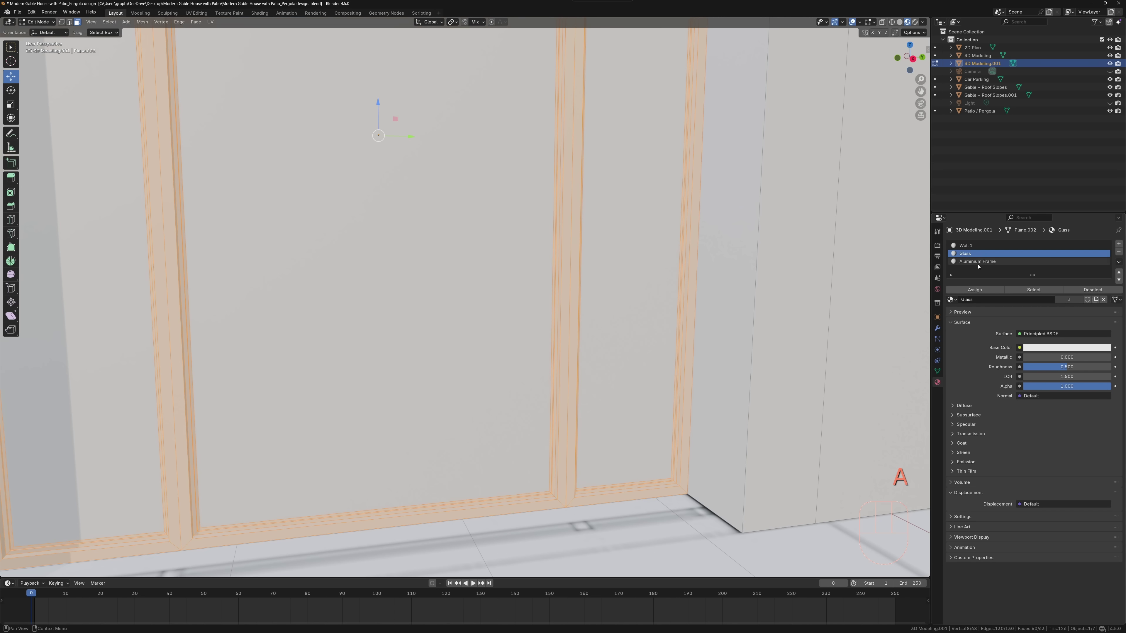
click(1094, 292)
Step: Join the finished wide gable window object with the main house model
key(Tab)
shift+click(759, 415)
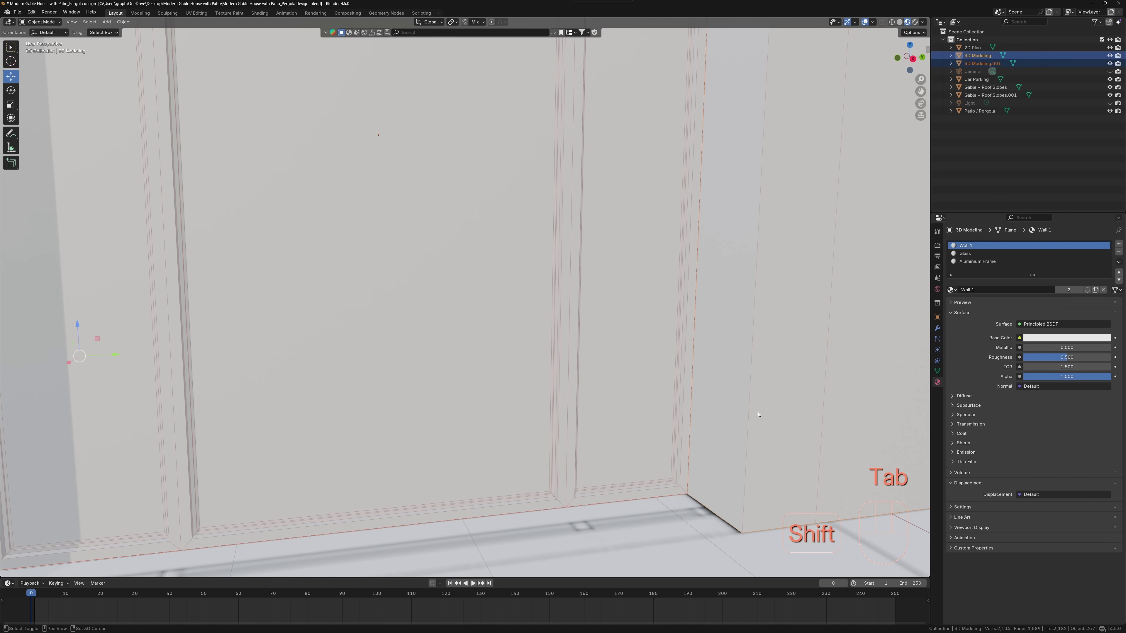
key(ctrl+j)
Step: Select the pergola at the house's side and switch the viewport to wireframe shading
scroll(620, 390, down, 5)
middle_drag(620, 390, 659, 392)
shift+middle_drag(658, 393, 571, 396)
middle_drag(465, 395, 532, 376)
scroll(528, 386, down, 6)
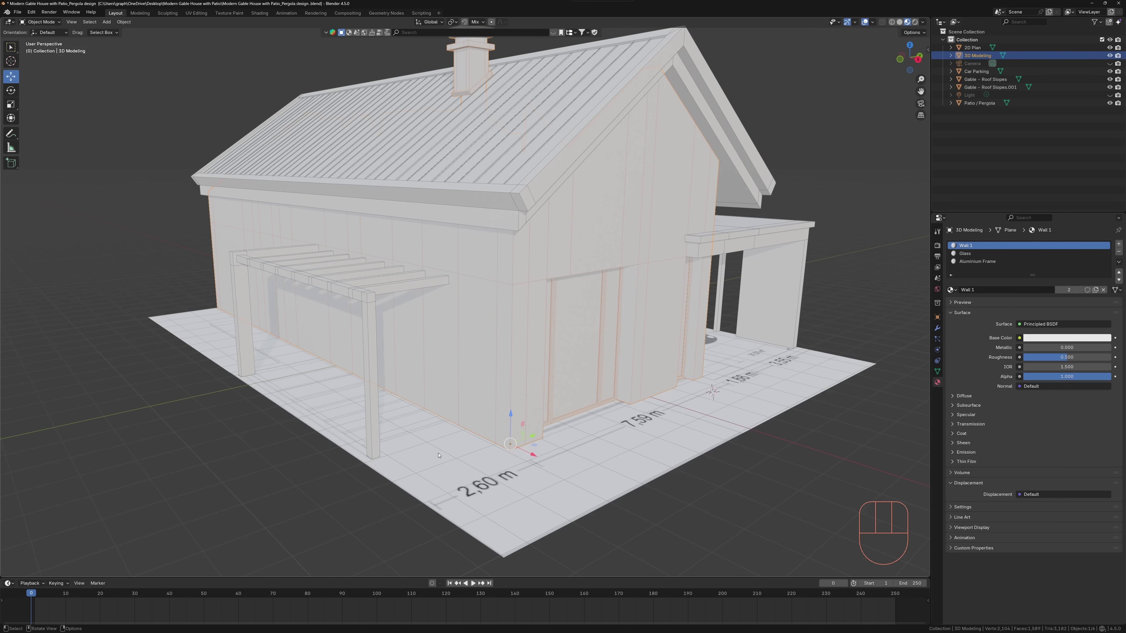
middle_drag(229, 380, 339, 380)
click(339, 380)
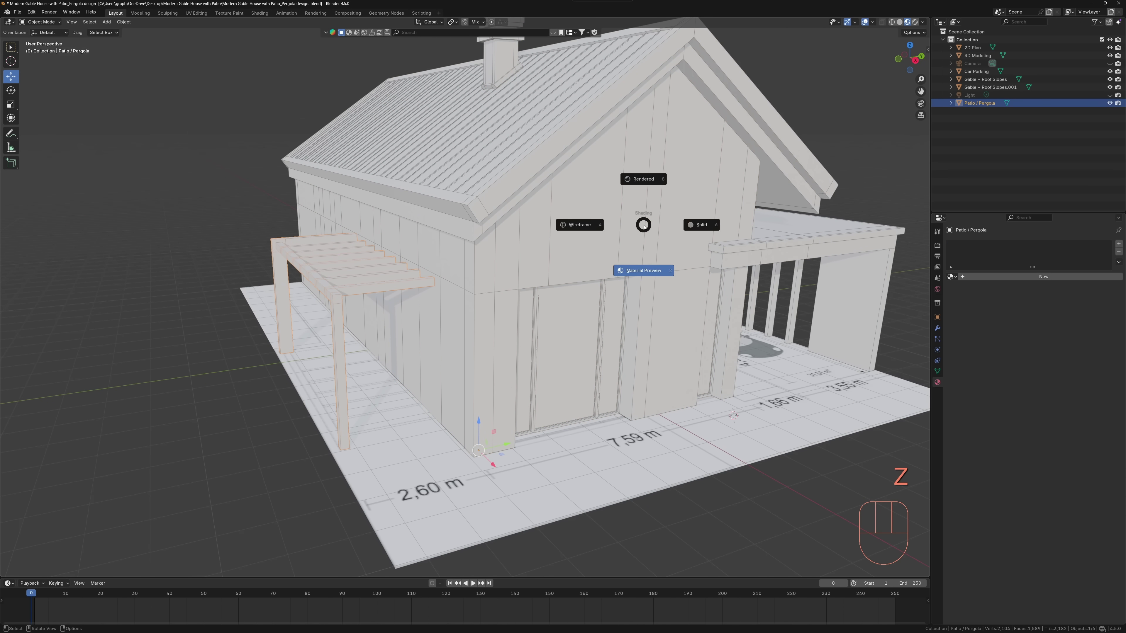
click(579, 226)
Step: Select all of the pergola's roof beams and move them vertically to adjust the pergola's height
key(Tab)
middle_drag(369, 296, 306, 232)
drag(270, 229, 442, 290)
middle_drag(442, 289, 499, 297)
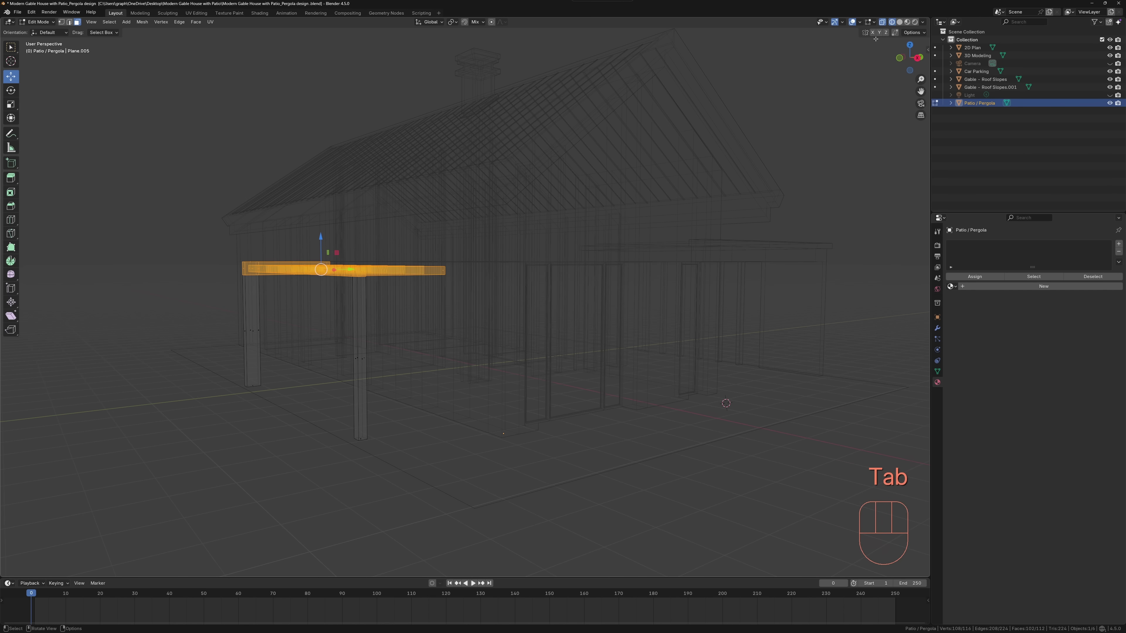
click(899, 21)
mouse_move(320, 240)
mouse_down()
mouse_move(475, 255)
mouse_move(462, 255)
mouse_up()
key(g)
right_click(458, 262)
middle_drag(453, 261, 346, 229)
key(shift+Tab)
drag(346, 229, 347, 225)
middle_drag(348, 228, 370, 279)
key(Tab)
Step: Separate the side-wall panel beneath the pergola, nearest the gable corner, into its own object
middle_drag(479, 355, 566, 407)
scroll(501, 368, down, 3)
click(582, 380)
key(Tab)
key(p)
click(566, 407)
key(Tab)
Step: Set the separated panel's origin to its geometry and move the panel outward, clear of the wall
click(546, 407)
key(Tab)
key(Tab)
right_click(546, 404)
mouse_move(548, 404)
click(587, 414)
drag(559, 393, 335, 457)
Step: Delete the leftover house face inside the opening the separated panel came from
click(530, 429)
key(Tab)
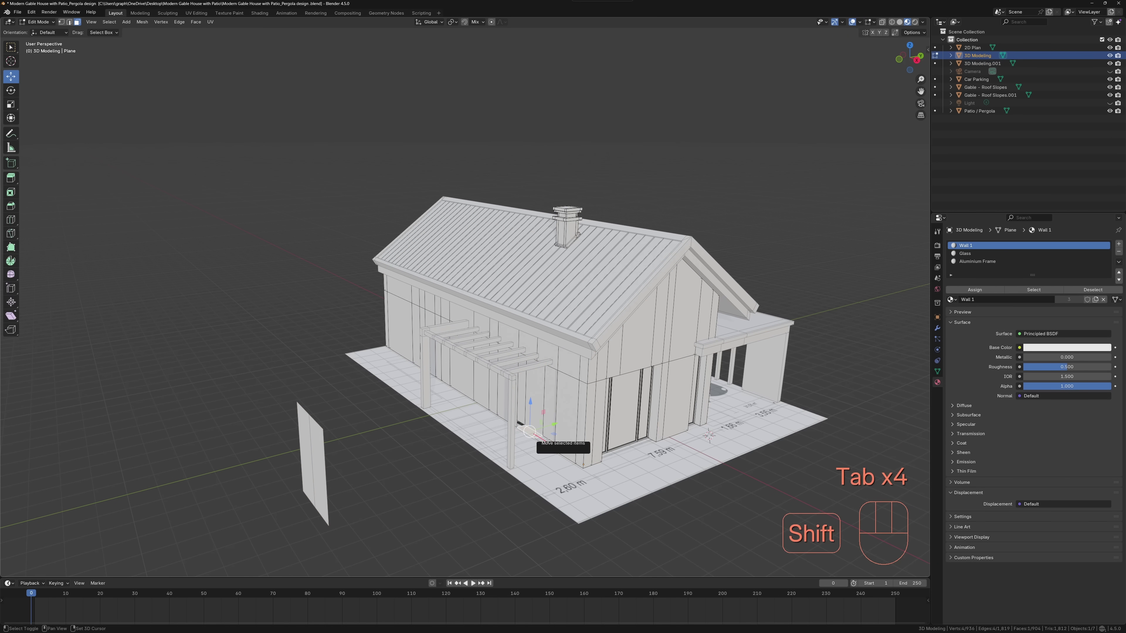
key(Delete)
Step: Select the vertical edges at the side-wall opening's jamb and fill between them with a face
middle_drag(552, 429, 510, 461)
key(shift+Tab)
key(ctrl+w)
key(ctrl+w)
scroll(530, 427, up, 5)
middle_drag(346, 320, 410, 212)
shift+click(519, 330)
shift+click(529, 257)
shift+click(410, 212)
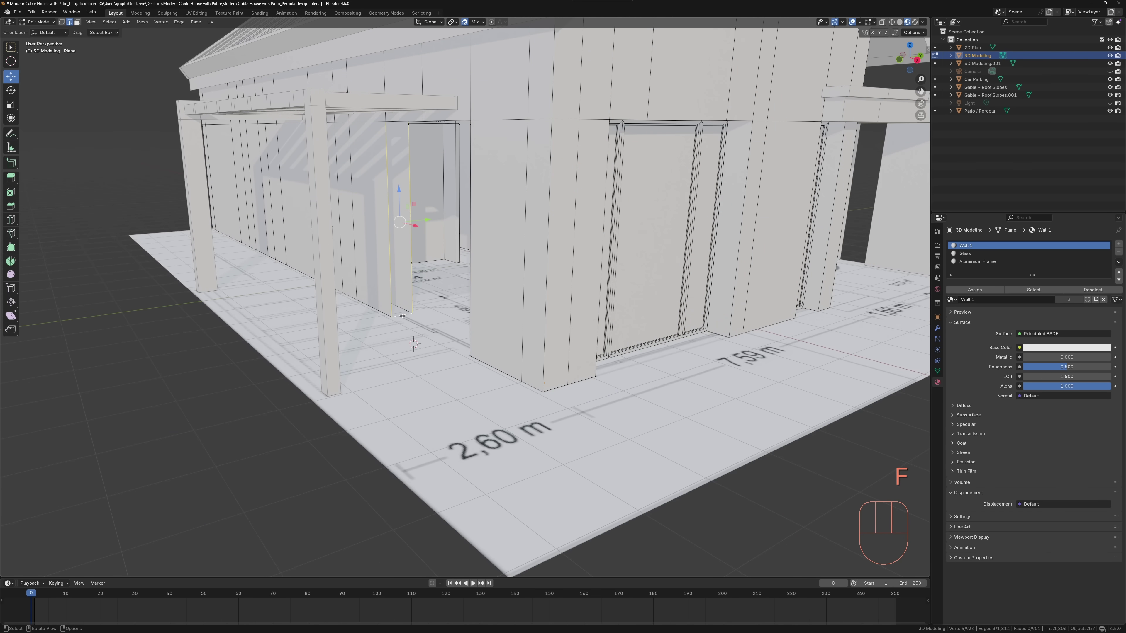
key(f)
Step: Fill the gap along the top of the side-wall opening with a face and leave mesh editing
middle_drag(402, 316, 491, 298)
middle_drag(496, 136, 399, 186)
shift+click(410, 130)
shift+click(439, 119)
key(f)
middle_drag(394, 190, 435, 222)
scroll(434, 221, down, 6)
middle_drag(310, 275, 248, 297)
key(Tab)
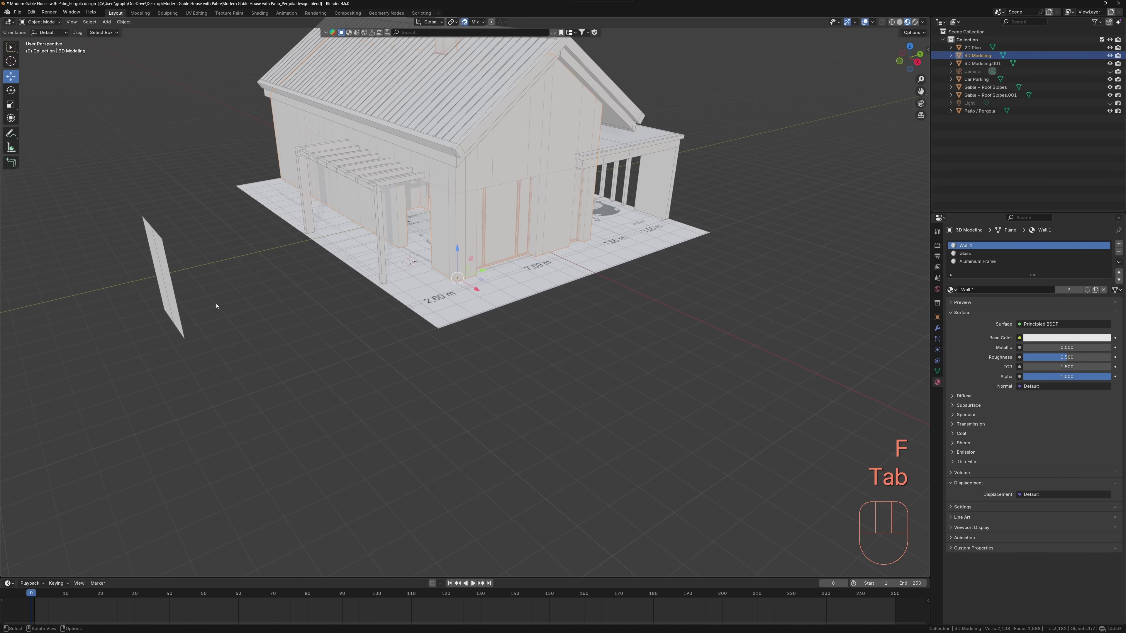
Step: Move the separated panel back into the side-wall opening and fine-tune its position there
click(171, 283)
drag(196, 269, 467, 320)
drag(406, 231, 406, 231)
scroll(405, 231, up, 6)
middle_drag(405, 231, 503, 204)
drag(428, 200, 425, 244)
key(shift+Tab)
mouse_move(425, 244)
middle_down()
mouse_move(419, 255)
mouse_move(328, 261)
mouse_move(432, 257)
middle_up()
drag(434, 204, 427, 203)
middle_drag(426, 240, 317, 266)
drag(473, 195, 473, 195)
middle_drag(399, 296, 481, 300)
scroll(481, 299, up, 4)
Step: Select both faces of the panel and move them about -0.122 m along Y
key(Tab)
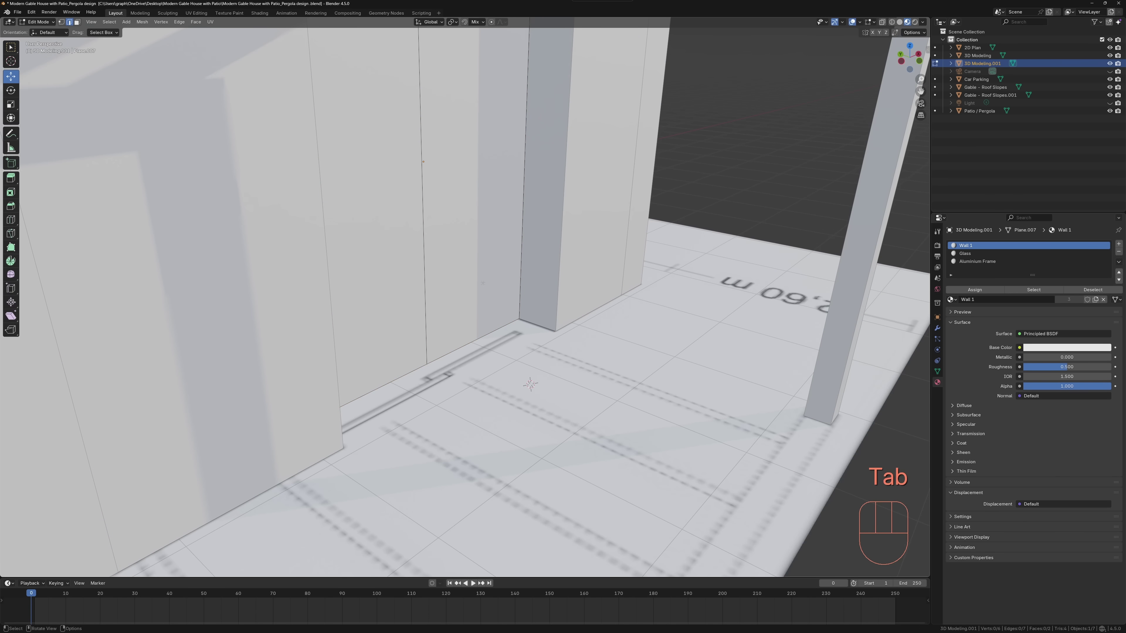
key(3)
click(466, 284)
shift+click(394, 306)
scroll(399, 311, down, 3)
middle_drag(481, 370, 421, 370)
drag(442, 252, 435, 257)
middle_drag(439, 306, 549, 301)
Step: Inset the two panel faces individually and extrude them inward by about 0.041 m
key(i)
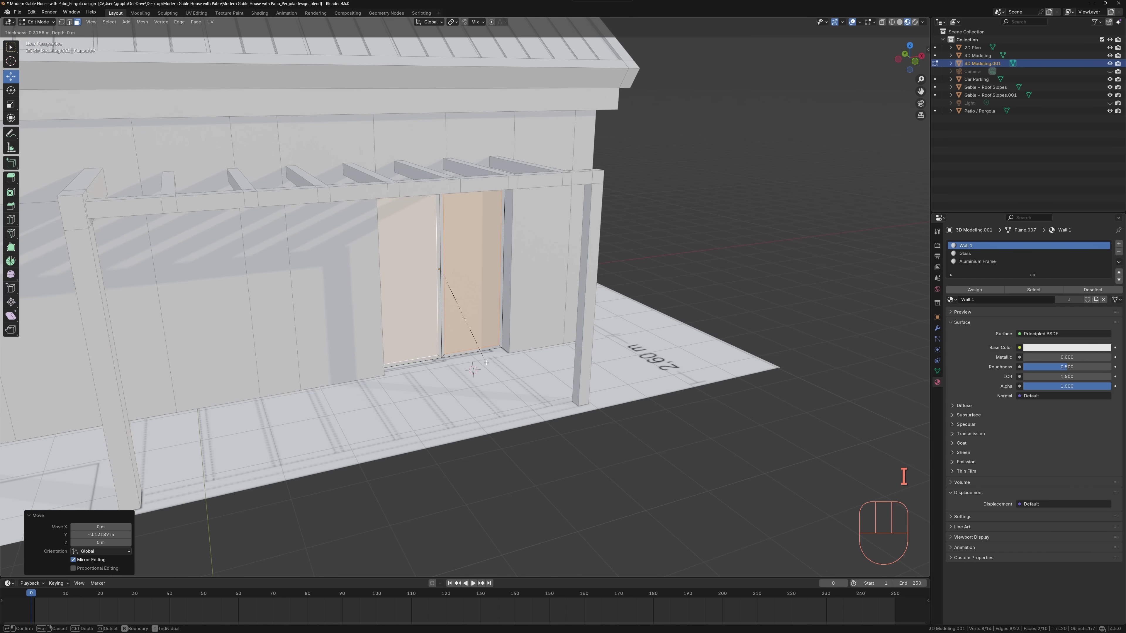
click(510, 328)
scroll(505, 332, up, 5)
key(e)
click(494, 345)
Step: Build the inner frame profile of both panes with another inset, an inward extrusion of about 0.018 m and a final inset of about 0.043 m
key(i)
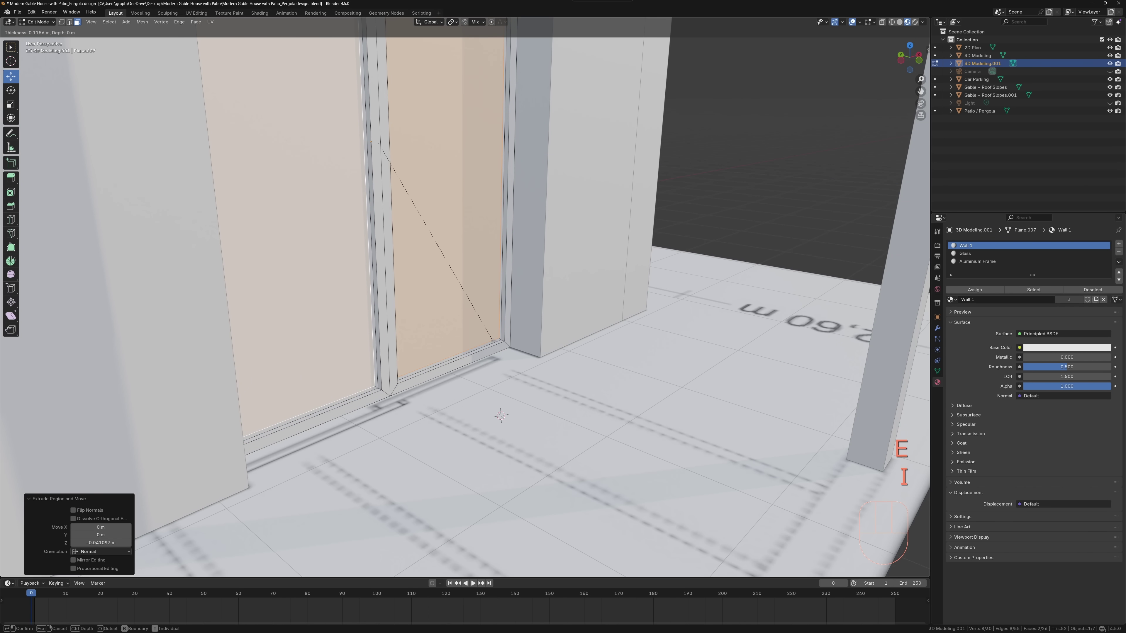
click(492, 341)
key(e)
click(491, 340)
key(i)
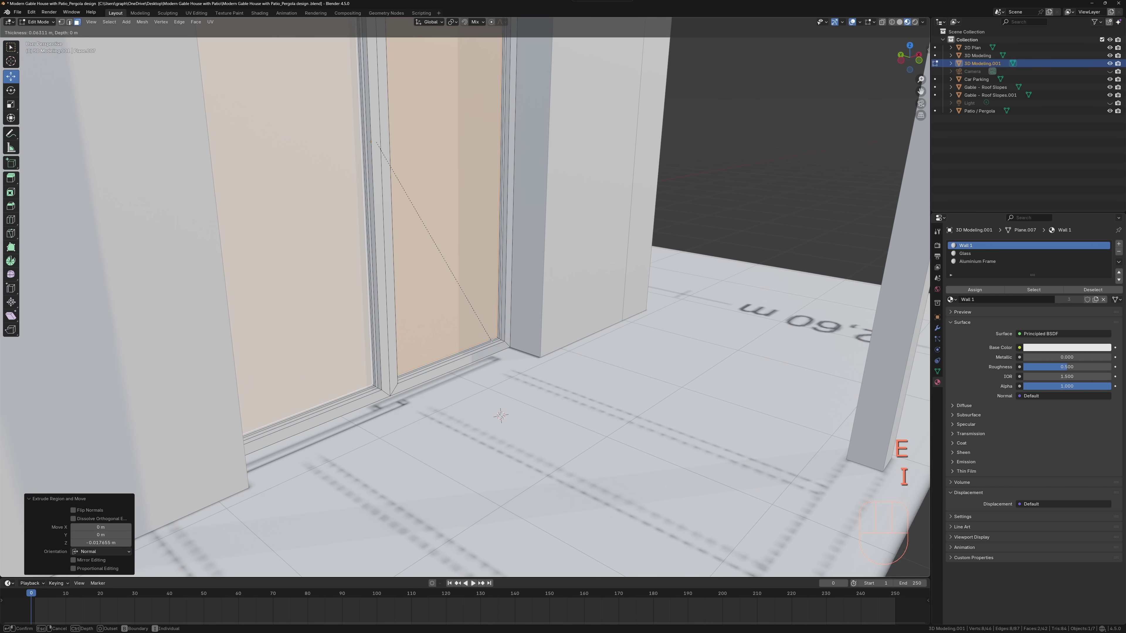
right_click(491, 340)
Step: Assign Glass to the two panes and Aluminium Frame to the surrounding frame faces
click(965, 254)
click(975, 290)
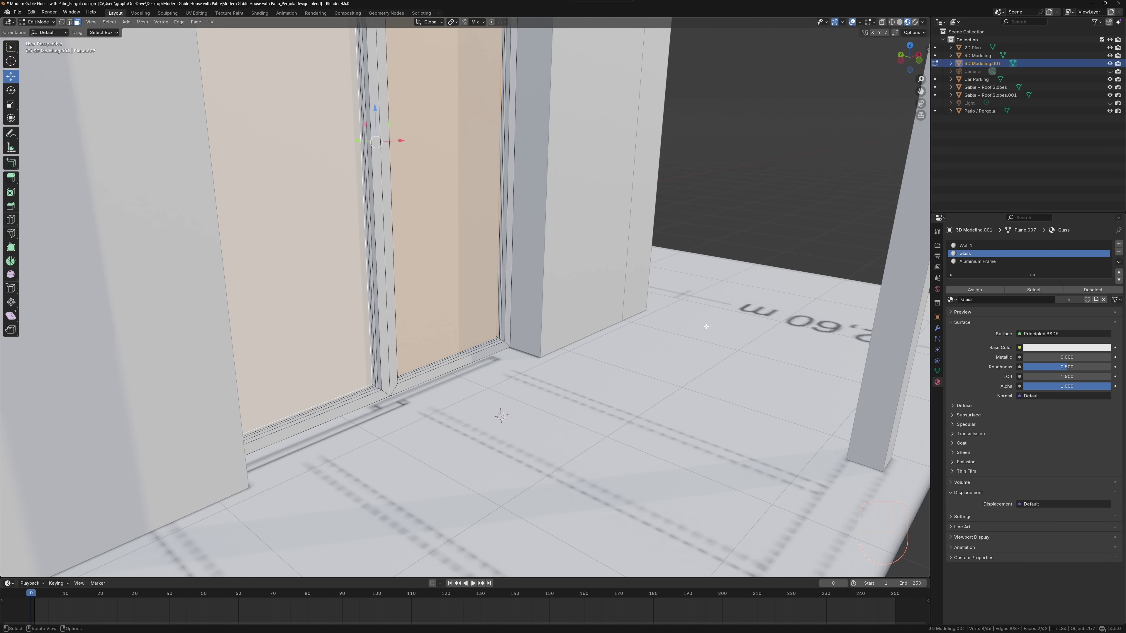
key(ctrl+KP_Add)
key(ctrl+KP_Add)
key(ctrl+KP_Add)
key(ctrl+KP_Add)
key(ctrl+KP_Add)
key(ctrl+KP_Add)
key(ctrl+KP_Add)
click(1092, 290)
click(977, 262)
click(975, 290)
click(1093, 290)
key(Tab)
Step: Join the finished two-pane side window with the main house model
middle_drag(634, 269, 516, 275)
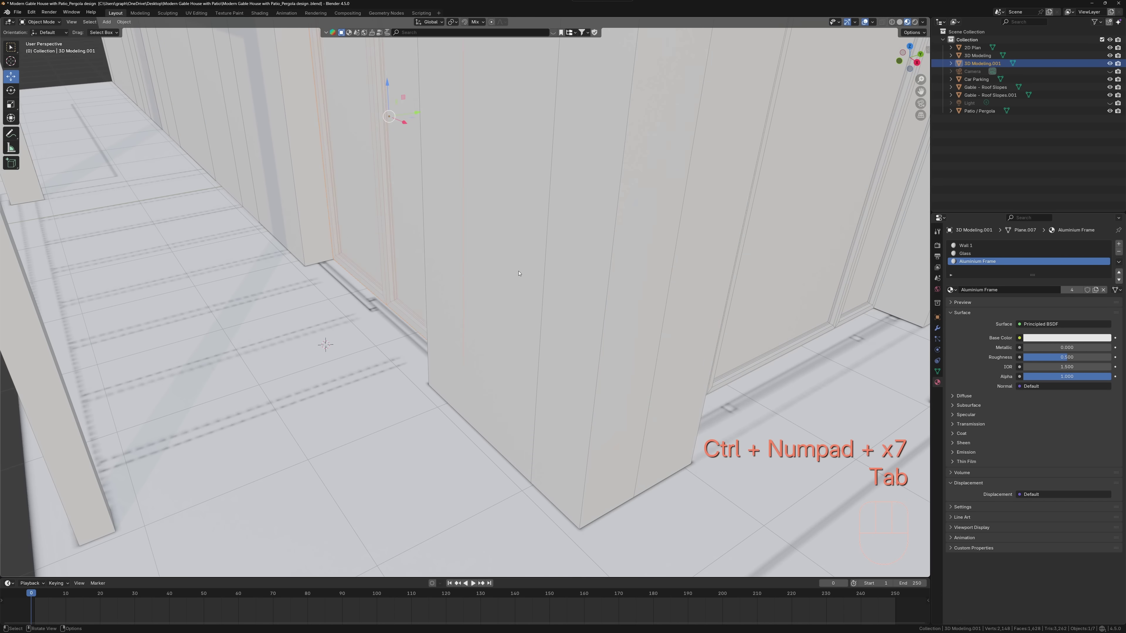
shift+click(516, 276)
key(ctrl+j)
Step: Select the two adjoining side-wall faces at the middle of the pergola and separate them into their own object
scroll(516, 275, down, 5)
middle_drag(448, 333, 284, 319)
key(Tab)
click(266, 304)
middle_drag(283, 319, 269, 343)
shift+click(320, 304)
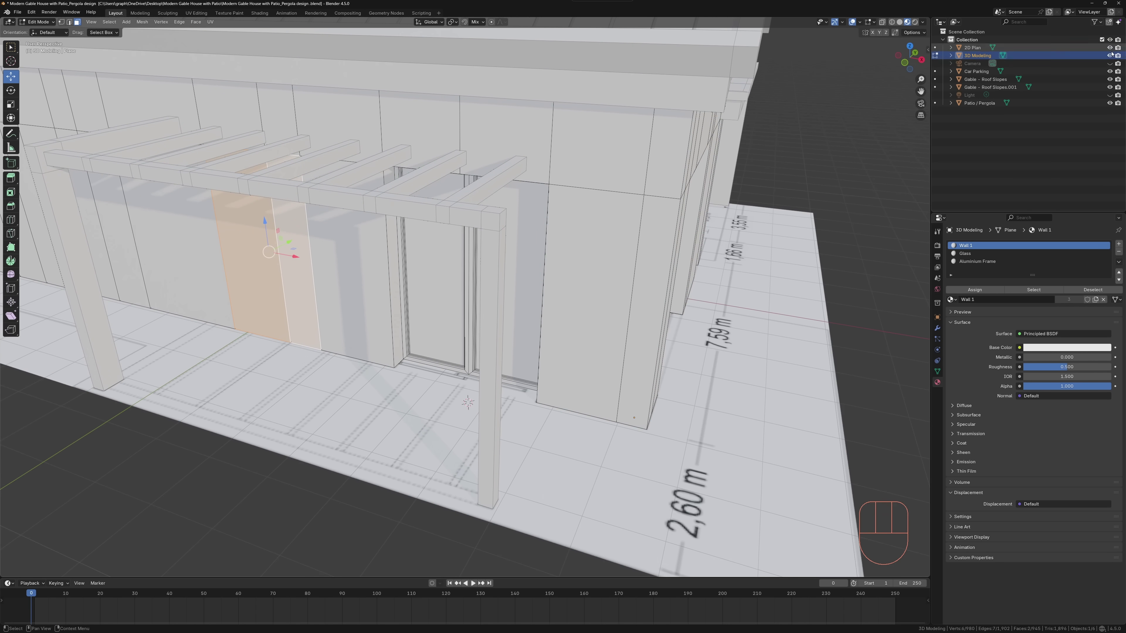
click(310, 311)
key(Tab)
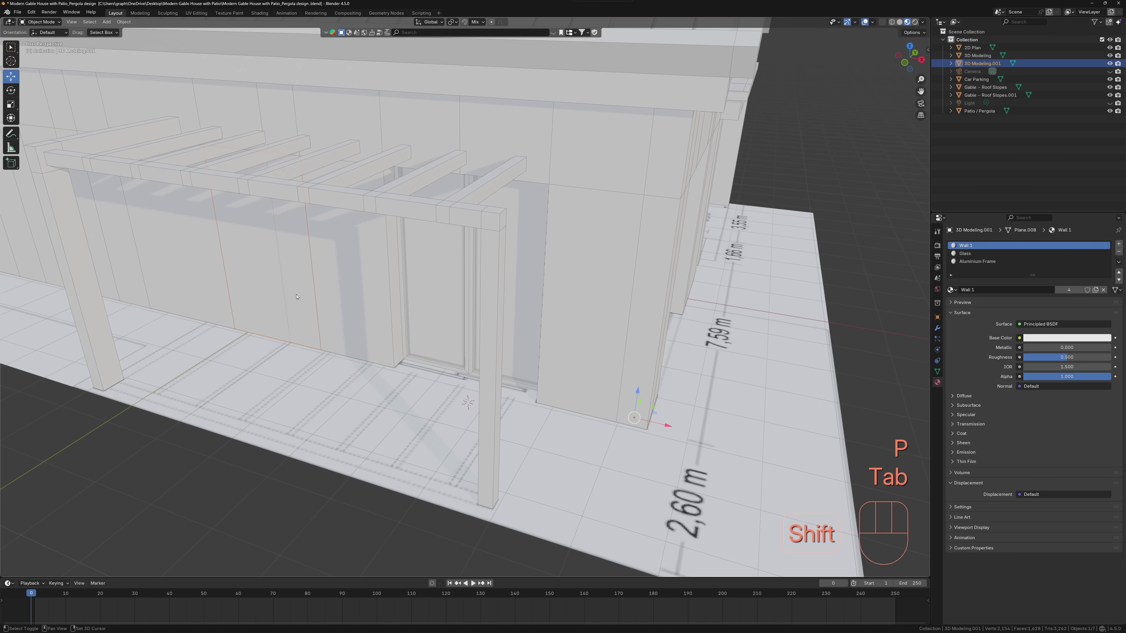
Step: Set the new panel's origin to its geometry and move it out in front of the wall
right_click(297, 297)
mouse_move(297, 297)
click(344, 306)
drag(284, 243, 82, 355)
Step: Delete the leftover house faces inside the second side-wall opening
middle_drag(354, 302, 297, 363)
click(479, 272)
key(Tab)
key(Delete)
key(2)
key(3)
key(Delete)
Step: Fill the jambs of the second side-wall opening with faces between their vertical edges
shift+click(245, 318)
middle_drag(245, 318, 249, 182)
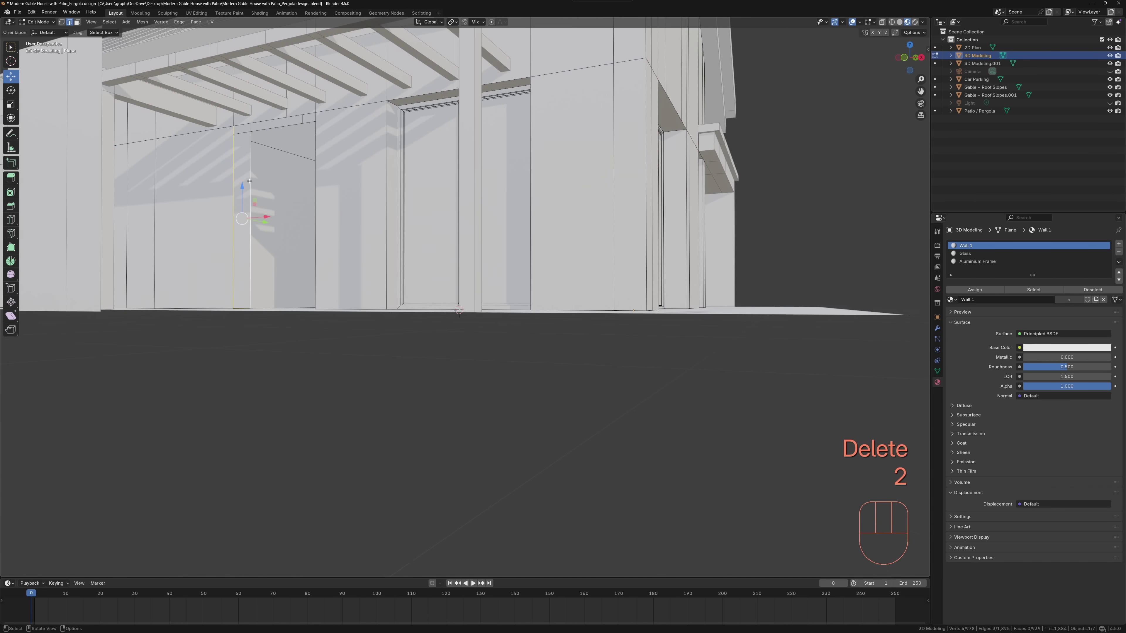
click(255, 126)
middle_drag(255, 126, 425, 153)
click(497, 306)
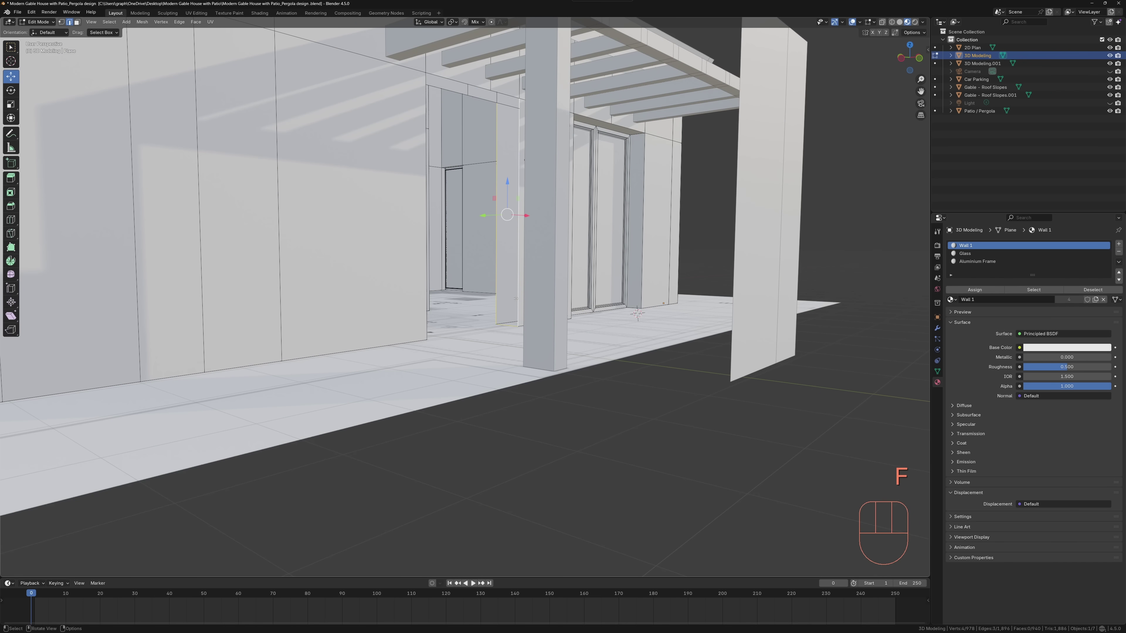
key(f)
Step: Delete the leftover geometry at the top of the second opening and fill its soffit with a face
middle_drag(442, 88, 239, 168)
shift+click(238, 124)
key(Delete)
key(f)
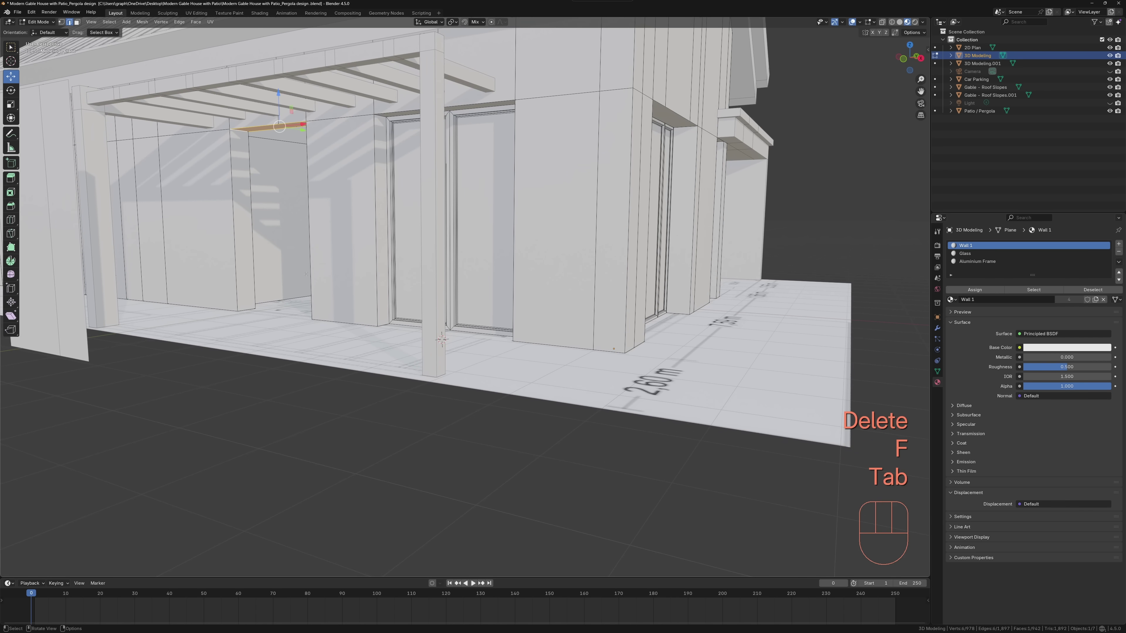
key(Tab)
Step: Move the second separated panel about 6.29 m along Y, back into its opening
click(65, 251)
middle_drag(66, 253, 68, 298)
drag(68, 303, 326, 256)
middle_drag(327, 256, 289, 329)
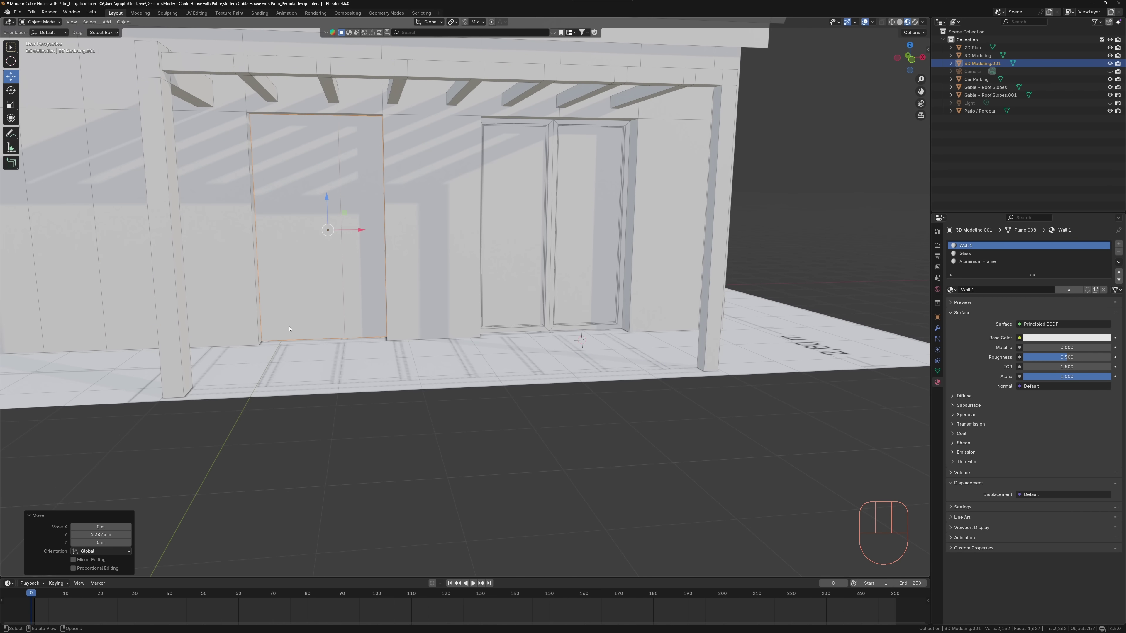
Step: Add a horizontal loop cut across the middle of the panel and bevel it into a wide central band
key(shift+r)
key(ctrl+z)
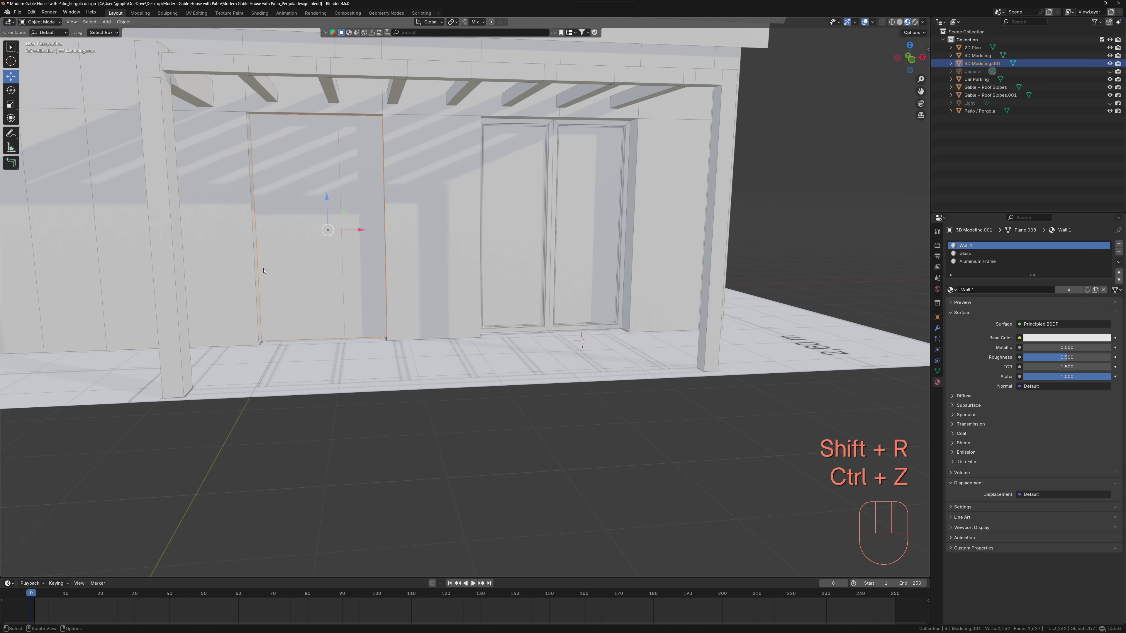
key(ctrl+r)
key(Tab)
key(ctrl+r)
click(350, 231)
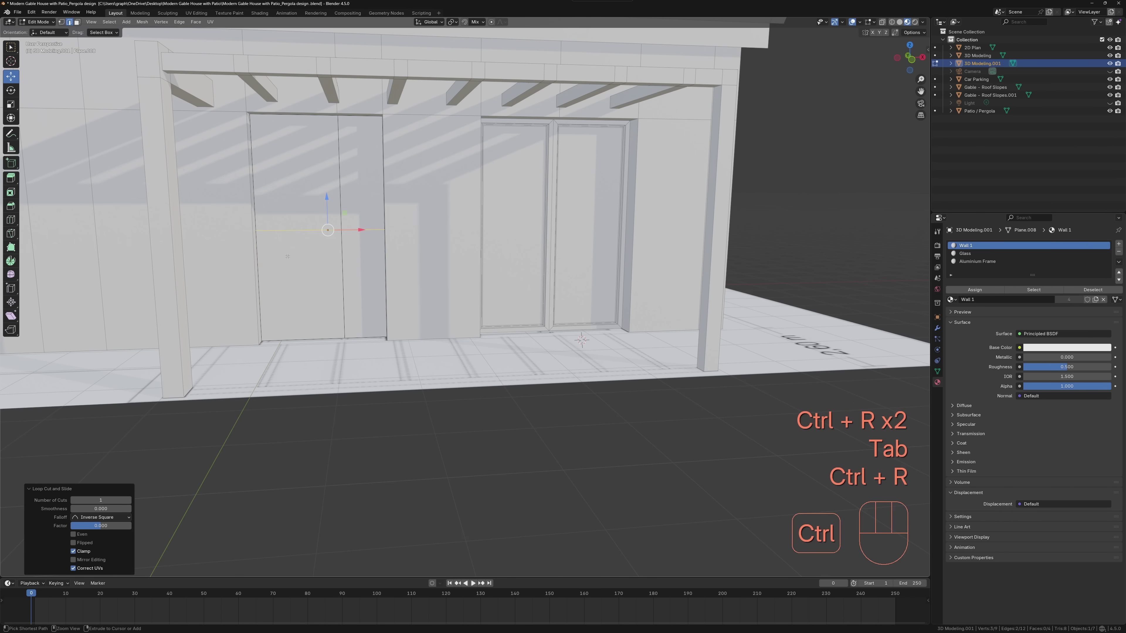
key(ctrl+b)
click(359, 379)
Step: Adjust the panel's depth within its opening and shift its central band slightly upward
middle_drag(359, 377, 284, 346)
key(Tab)
mouse_move(307, 225)
mouse_down()
mouse_move(387, 219)
mouse_move(291, 231)
mouse_up()
middle_drag(283, 239, 268, 260)
key(Tab)
drag(283, 194, 281, 178)
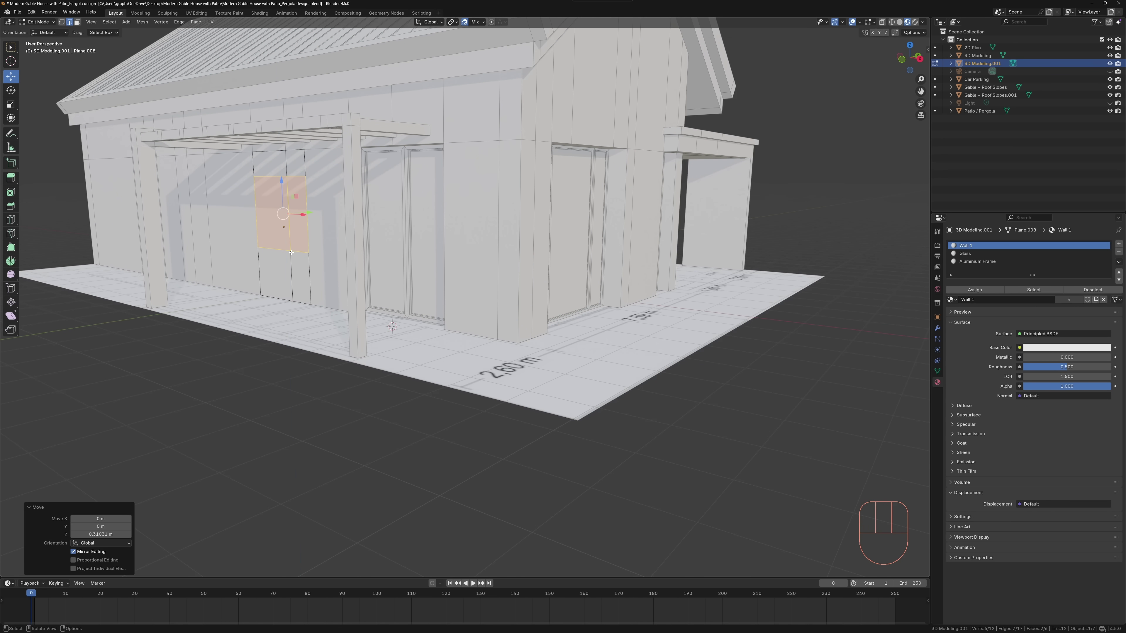
Step: Extrude the panel's middle band inward to recess the window, and delete the two vertical side edges of the recess
key(e)
click(306, 256)
middle_drag(306, 257, 322, 240)
click(247, 208)
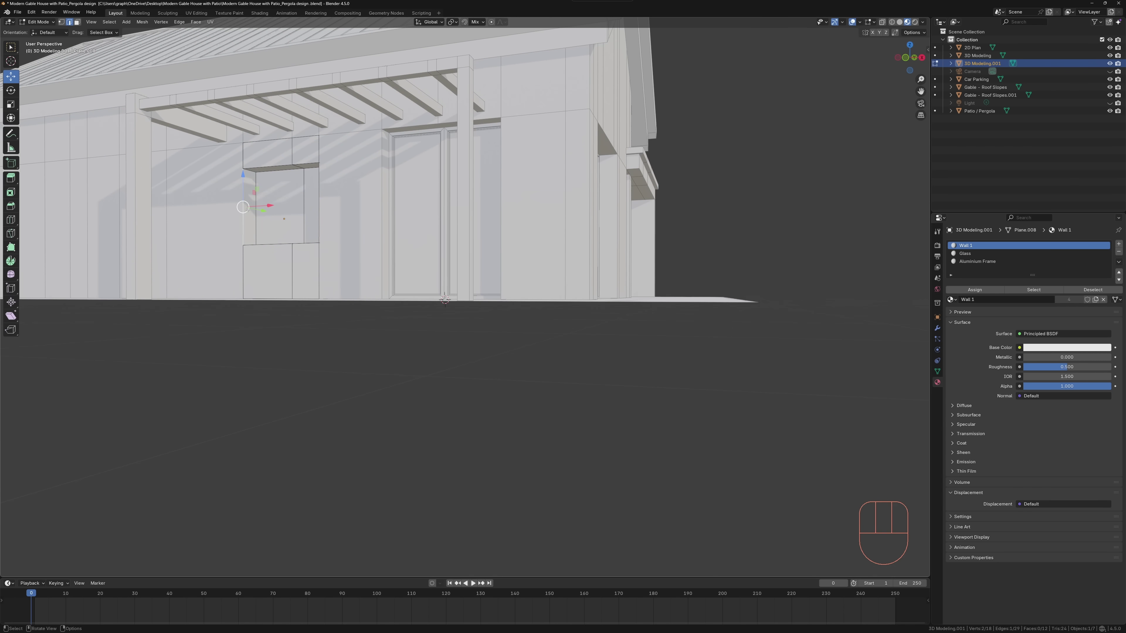
middle_drag(248, 210, 325, 216)
shift+click(493, 209)
middle_drag(493, 209, 437, 235)
key(Delete)
click(439, 226)
Step: Inset the two recessed window faces individually by about 0.17 m to form the outer frame
scroll(437, 235, up, 4)
click(364, 241)
shift+click(444, 253)
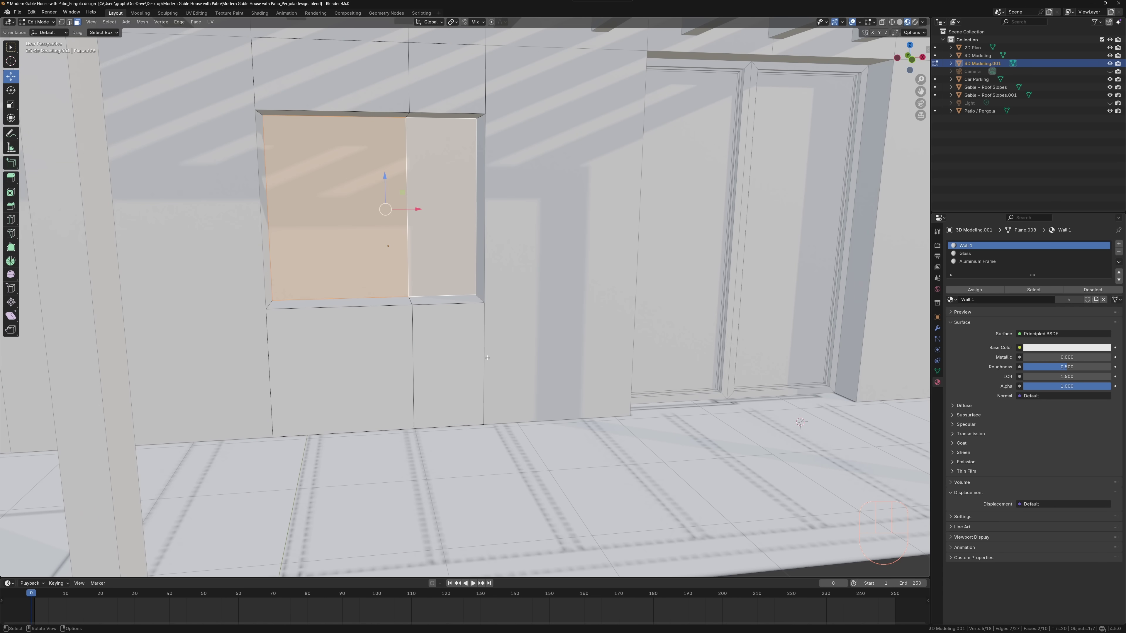
key(i)
click(466, 372)
Step: Step the window frame inward by extruding the panes about 0.036 m and about 0.011 m, with an inset after each extrusion
middle_drag(328, 253, 279, 256)
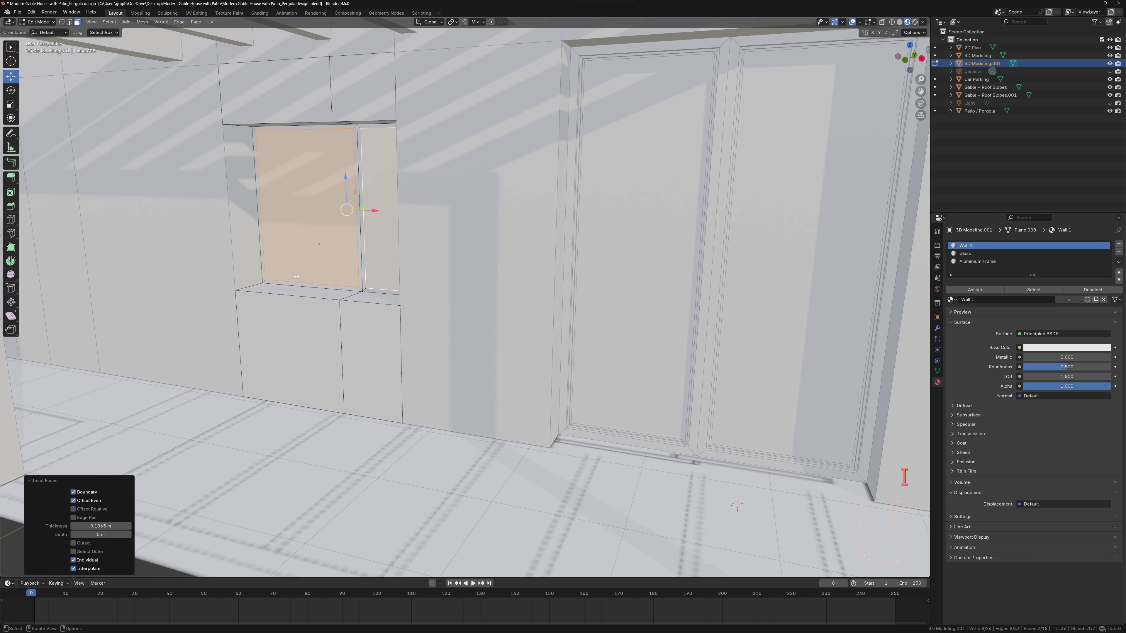
scroll(279, 256, up, 4)
key(e)
click(281, 255)
key(i)
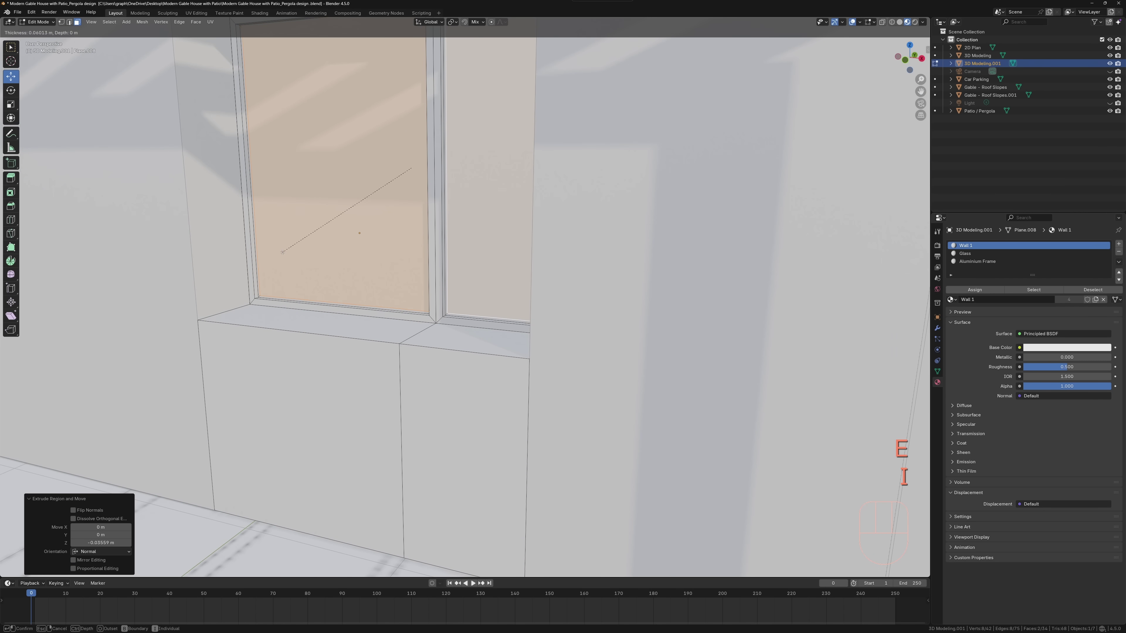
click(284, 252)
key(e)
click(283, 253)
key(i)
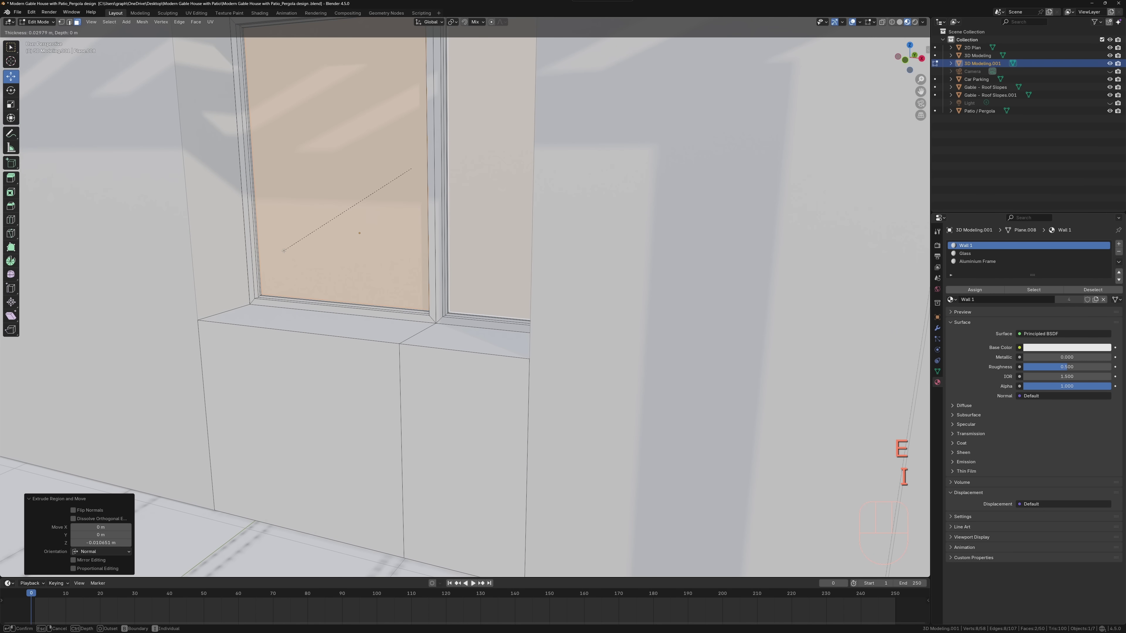
click(287, 250)
Step: Assign the Glass material to the two window panes
middle_drag(287, 250, 336, 242)
scroll(318, 247, down, 5)
click(965, 253)
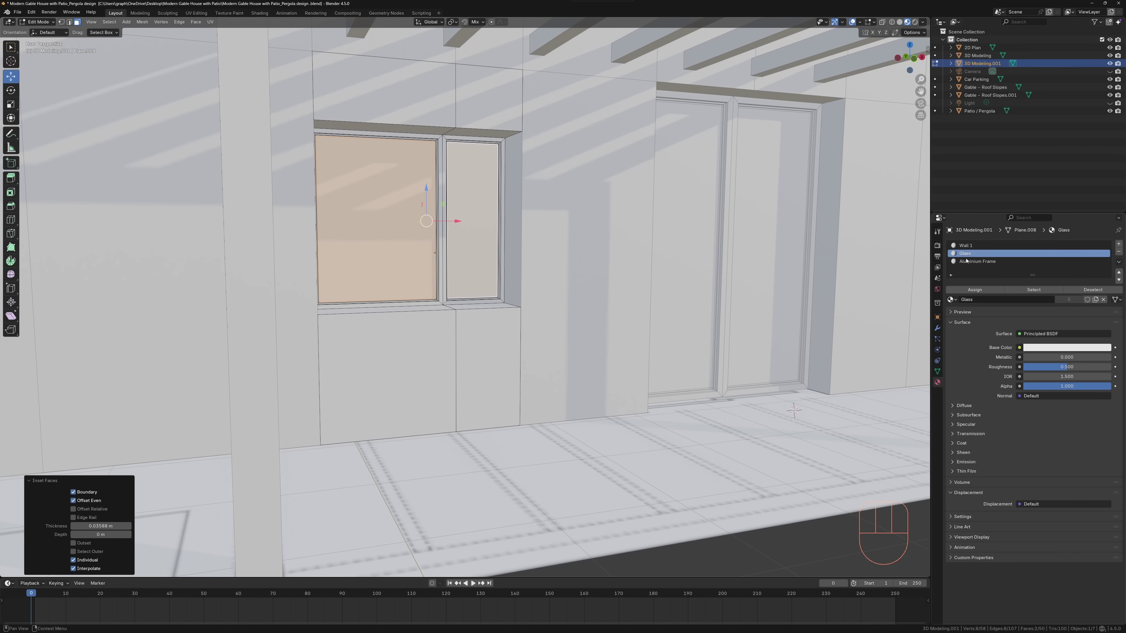
click(975, 289)
Step: Grow the selection from the glass panes outward to include only the surrounding window frame
key(ctrl+KP_Add)
key(ctrl+KP_Add)
key(ctrl+KP_Add)
key(ctrl+KP_Add)
key(ctrl+KP_Add)
key(ctrl+KP_Add)
key(ctrl+KP_Add)
key(ctrl+KP_Add)
key(ctrl+KP_Subtract)
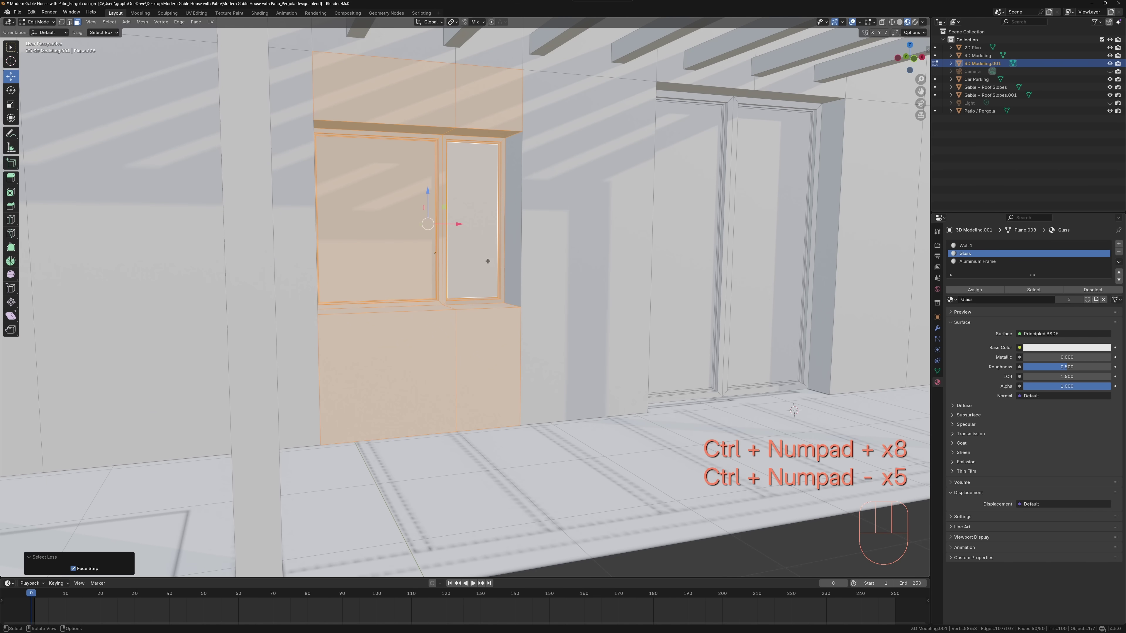
key(ctrl+z)
key(ctrl+z)
key(ctrl+z)
key(ctrl+z)
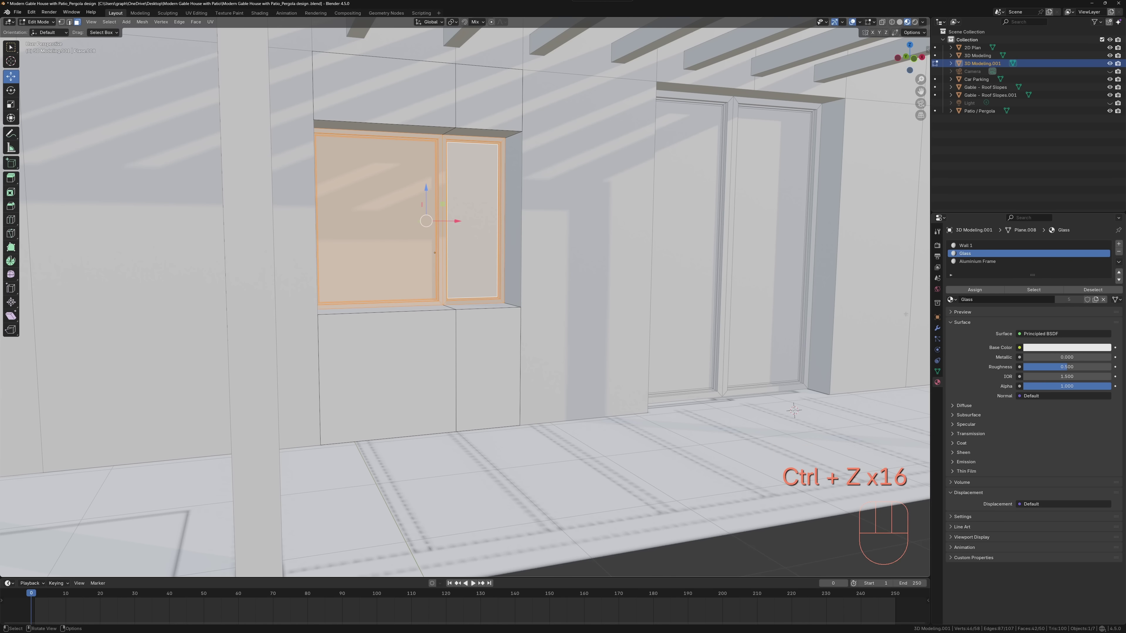
Step: Exclude the Glass faces from the selection, assign Aluminium Frame to the frame faces and deselect them
click(1083, 291)
click(977, 261)
click(1077, 289)
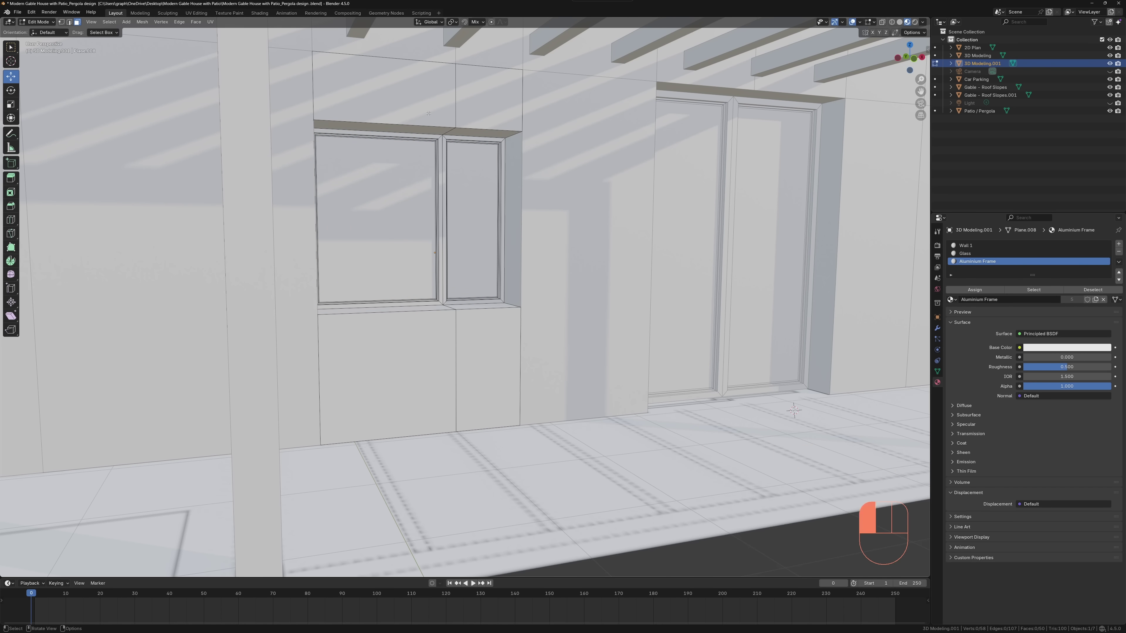
Step: Add a material slot named Wall Darker Color and assign it to the wall faces and soffit above the window
click(476, 139)
click(1118, 243)
click(951, 300)
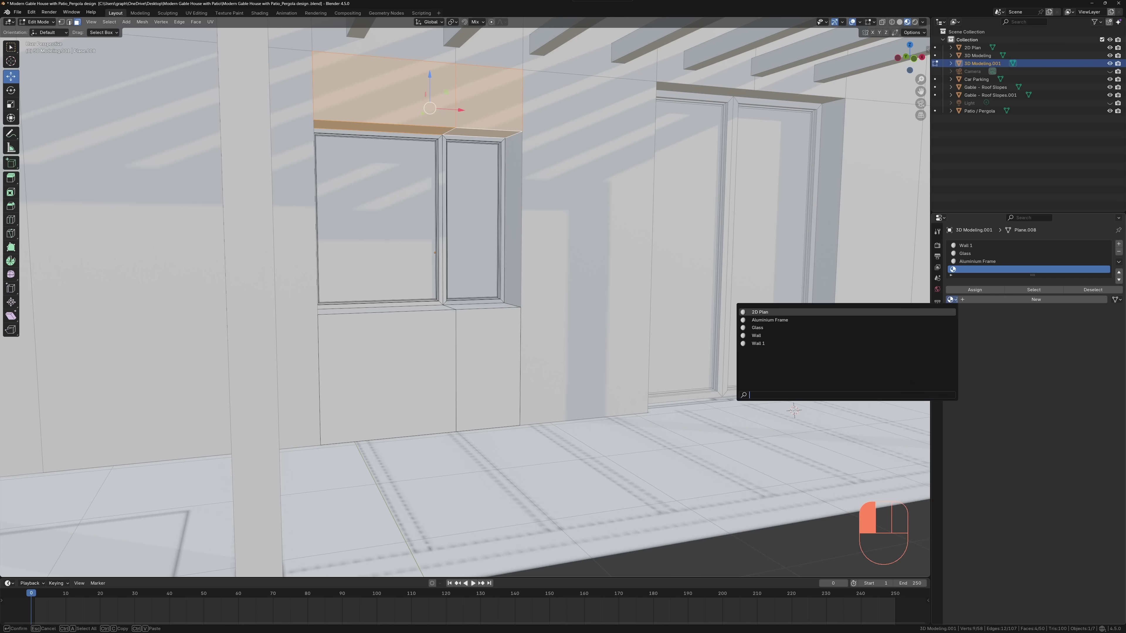
click(921, 336)
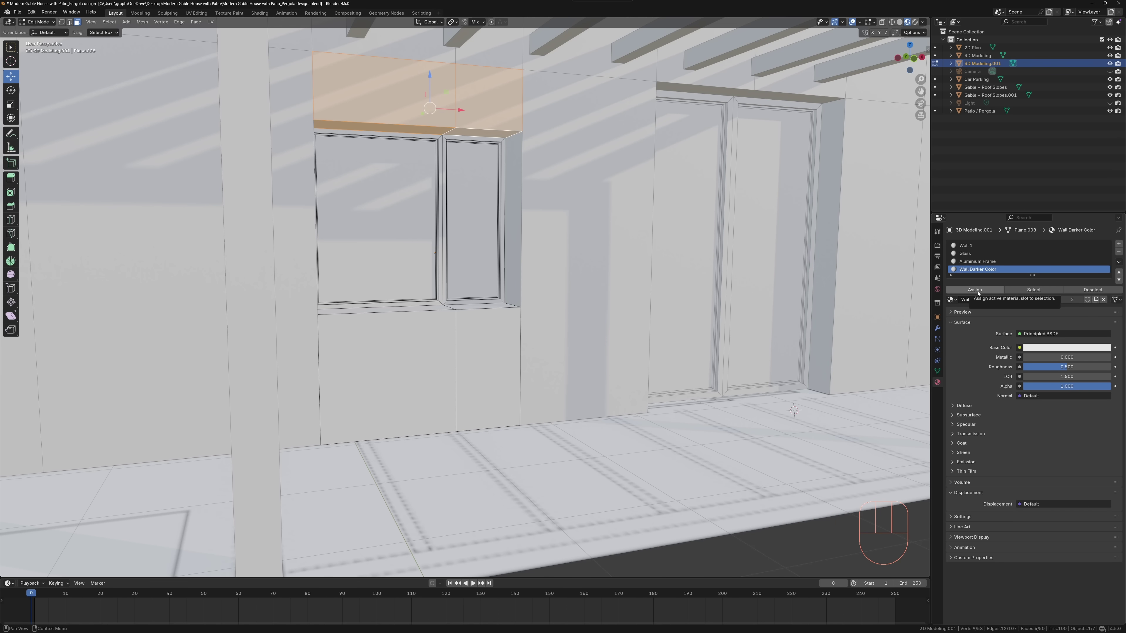
click(1091, 290)
Step: Join the finished window object with the house walls object
scroll(444, 284, down, 6)
middle_drag(439, 285, 416, 293)
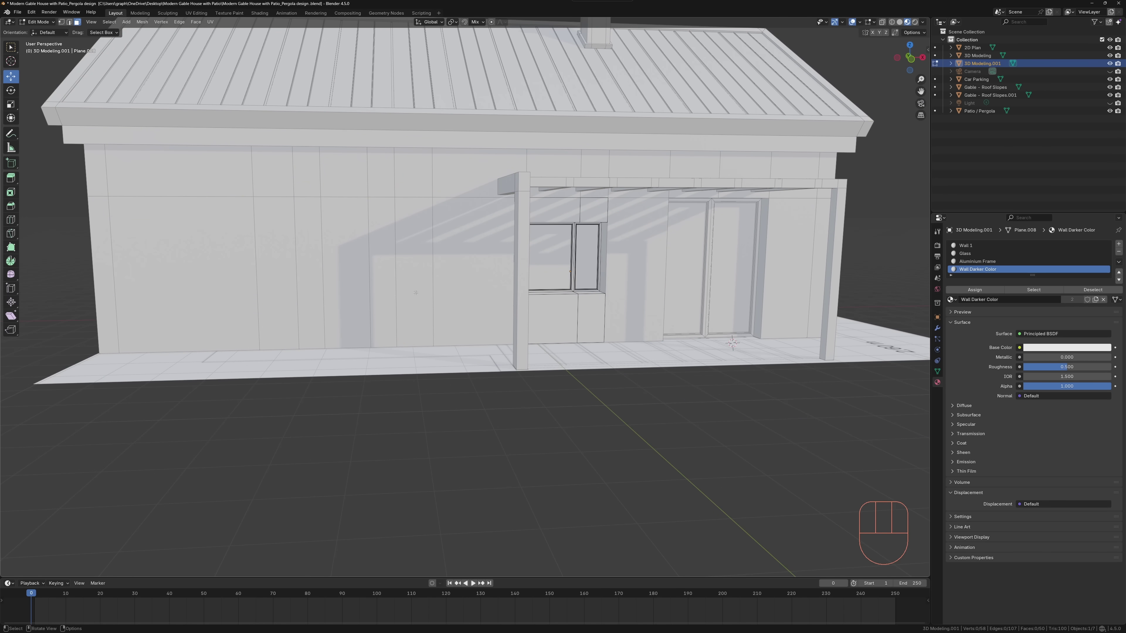
key(Tab)
key(Tab)
key(Tab)
shift+click(415, 305)
key(ctrl+j)
Step: Separate the four tall wall panels of the two planned openings beside the pergola into their own object
key(Tab)
shift+click(415, 306)
shift+click(309, 306)
shift+click(276, 306)
middle_drag(417, 328, 525, 369)
key(p)
click(478, 372)
Step: Set the separated panels' origin to their geometry and move them outward from the wall along Y
right_click(489, 354)
key(Tab)
click(471, 329)
key(Tab)
key(Tab)
right_click(465, 332)
mouse_move(465, 333)
click(503, 341)
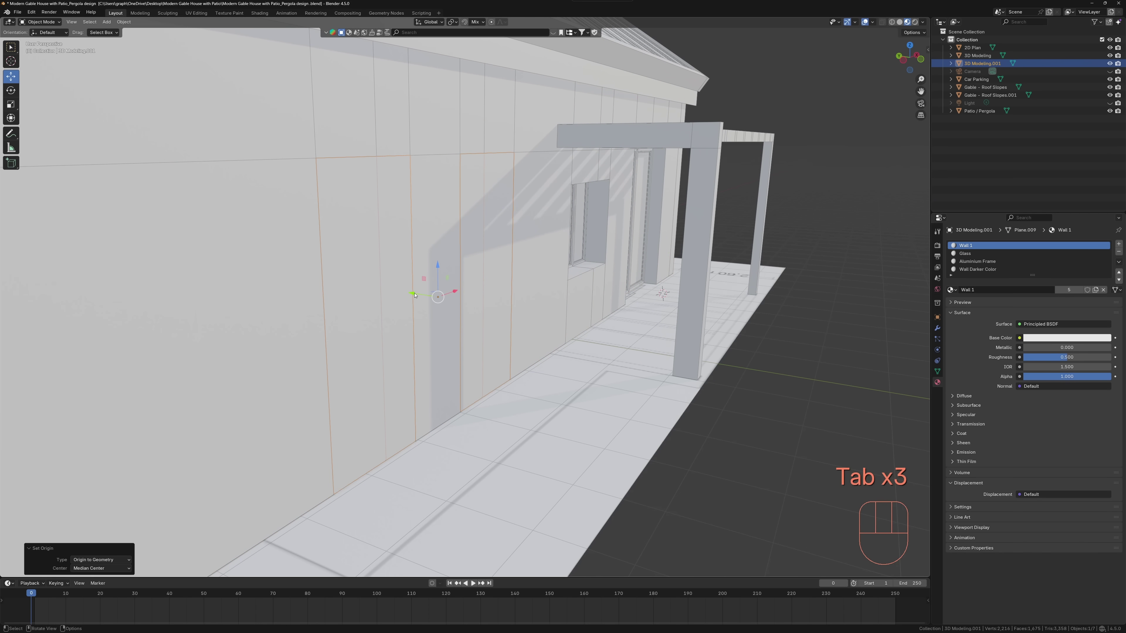
Step: Delete the leftover geometry inside the two openings of the house wall
click(471, 396)
key(Tab)
key(Delete)
click(353, 477)
click(344, 390)
middle_drag(361, 377, 293, 381)
shift+click(478, 306)
key(Delete)
click(479, 306)
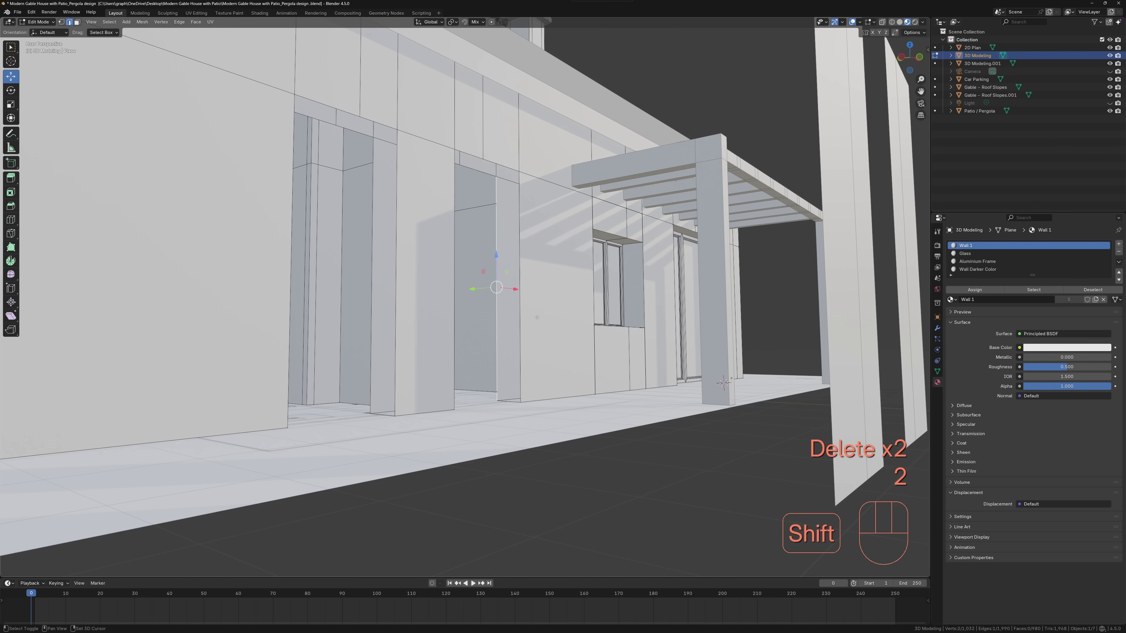
Step: Fill the gaps along the sides of the two wall openings with faces
middle_drag(496, 408, 359, 400)
key(f)
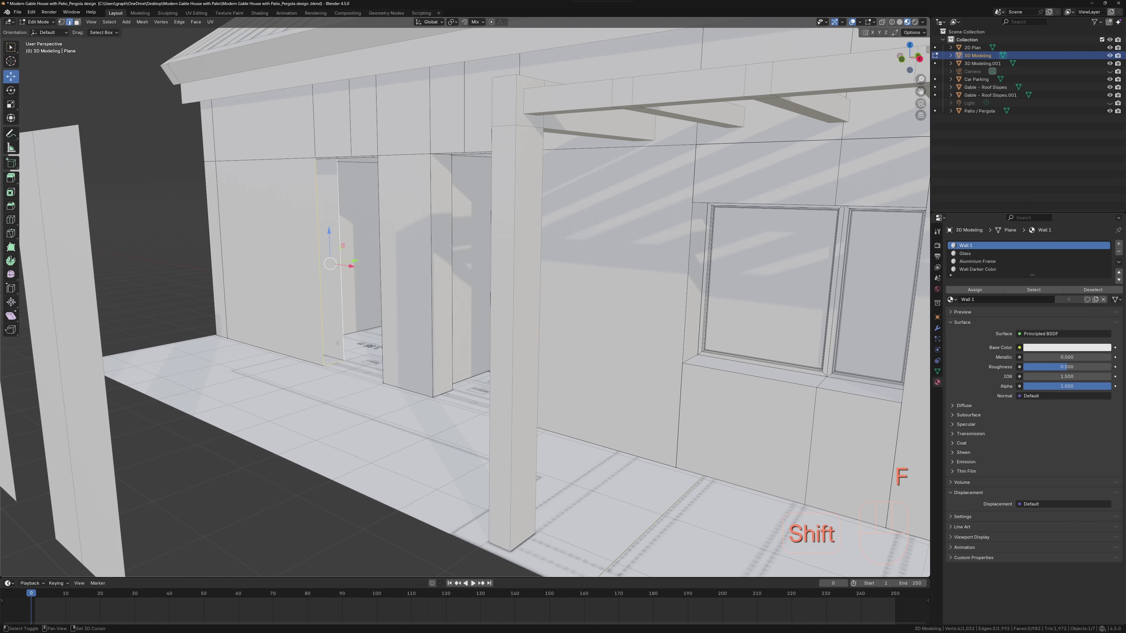
key(f)
middle_drag(337, 344, 428, 306)
key(f)
Step: Fill the soffit of the opening farther from the pergola with a face
click(421, 114)
shift+click(383, 94)
middle_drag(425, 177, 377, 178)
shift+click(415, 220)
key(f)
Step: Select the edges above the opening nearer the pergola and fill its soffit with a face
middle_drag(412, 217, 532, 241)
click(492, 253)
shift+click(482, 231)
shift+click(399, 205)
middle_drag(401, 206, 283, 197)
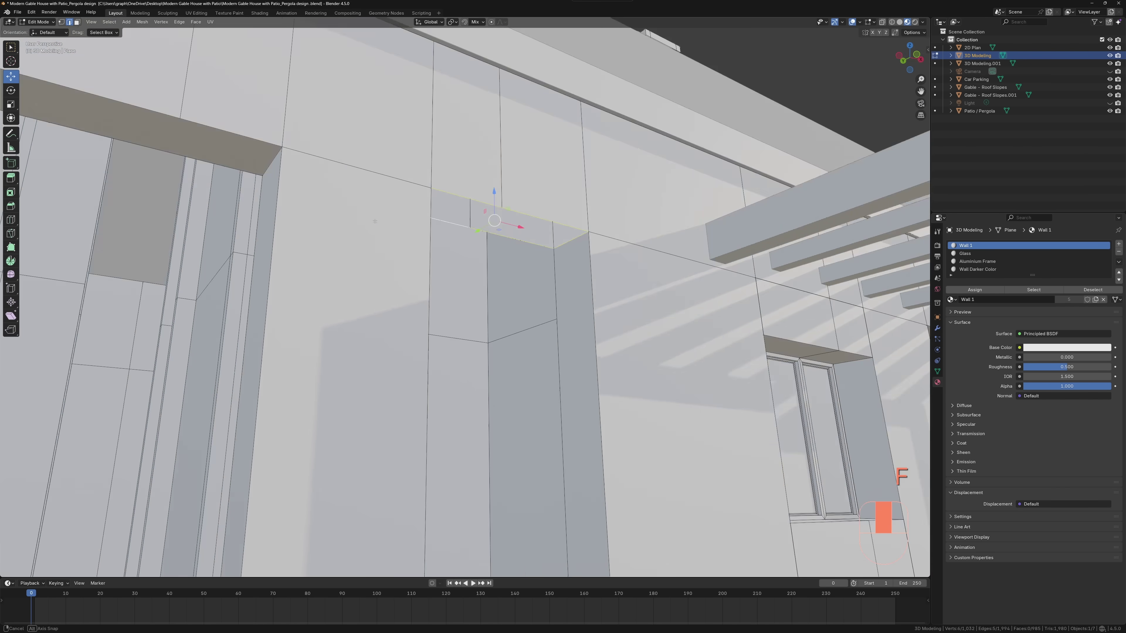
shift+click(553, 190)
key(f)
Step: Move the separated panels along Y back into their openings and fine-tune their depth by about -0.07 m
scroll(550, 195, down, 5)
middle_drag(545, 199, 501, 231)
key(Tab)
click(347, 263)
drag(337, 261, 527, 288)
middle_drag(527, 288, 611, 306)
drag(419, 244, 422, 245)
scroll(464, 326, up, 2)
scroll(464, 326, down, 3)
middle_drag(464, 327, 390, 311)
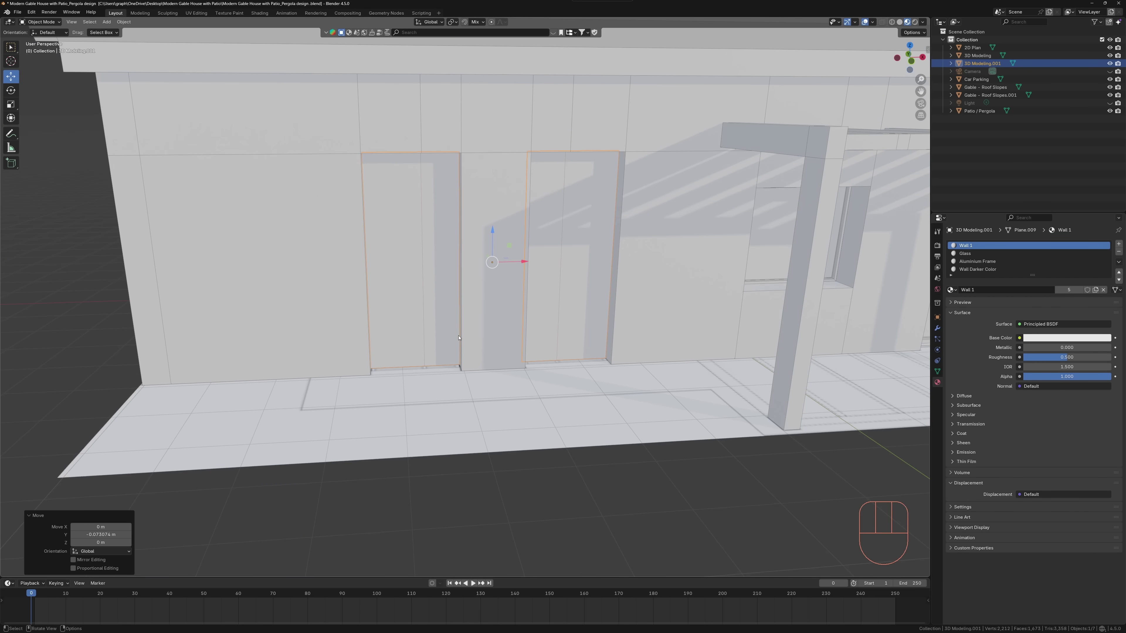
Step: Select the four panel faces in the two tall openings for face editing
key(Tab)
key(3)
key(3)
click(444, 257)
shift+click(399, 253)
shift+click(580, 221)
middle_drag(590, 213, 661, 168)
scroll(662, 167, up, 2)
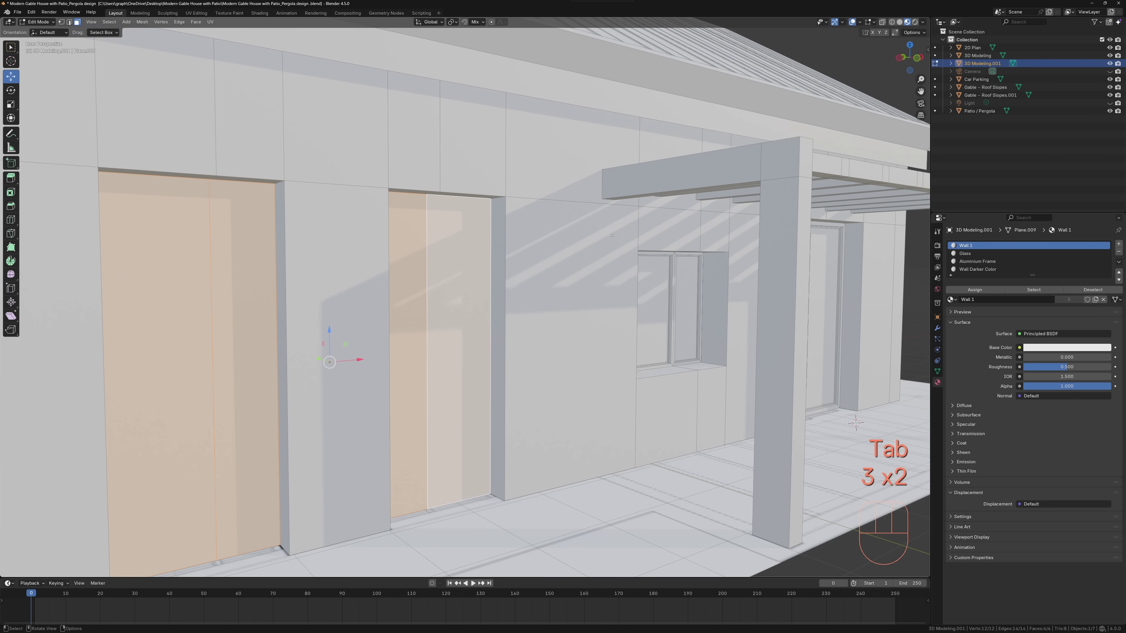
key(i)
click(557, 530)
key(e)
right_click(558, 530)
key(ctrl+z)
key(ctrl+z)
Step: Inset the four panels individually by about 0.21 m and extrude the inner faces about 0.04 m inward
key(i)
click(555, 527)
key(e)
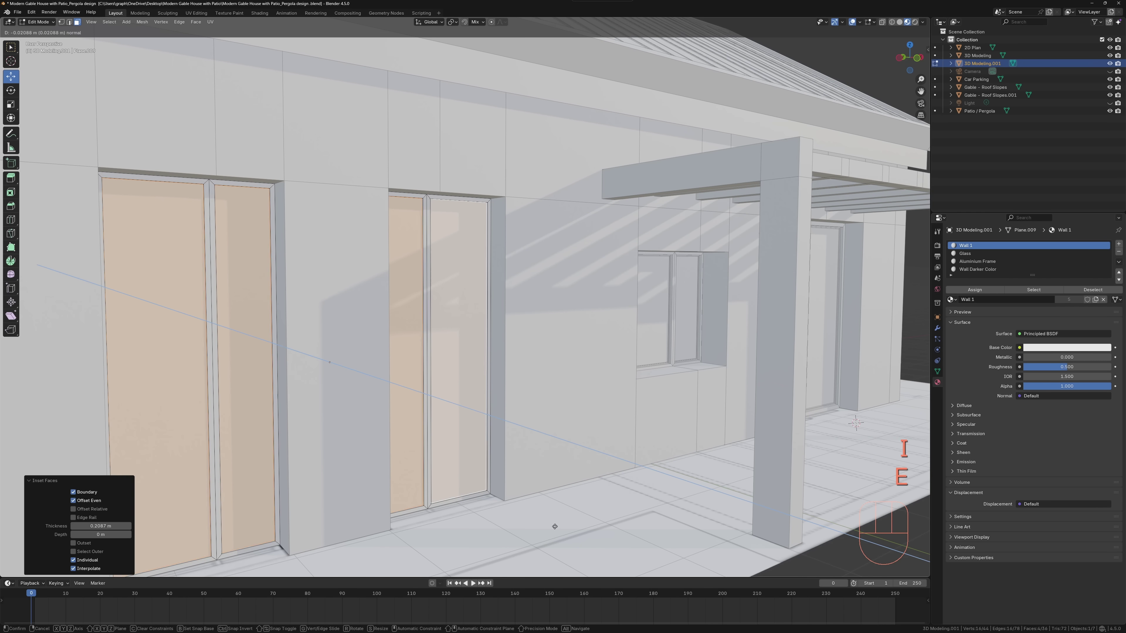
click(555, 526)
Step: Add a second frame step by insetting the inner faces, extruding them about 0.03 m inward and insetting them again
key(i)
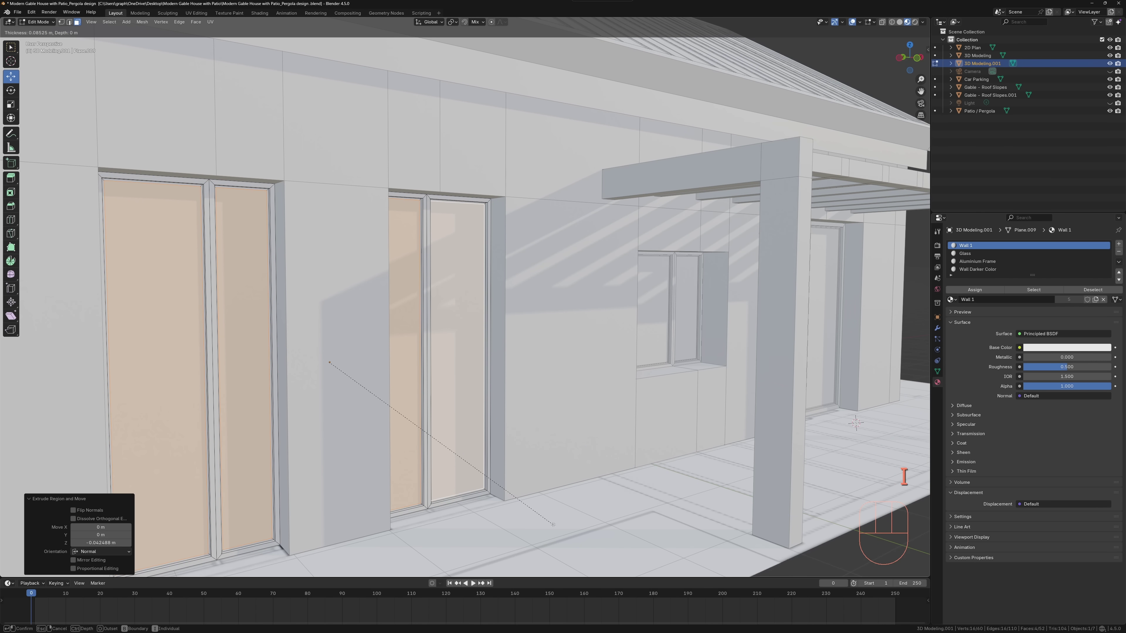
click(553, 524)
key(e)
click(552, 524)
key(i)
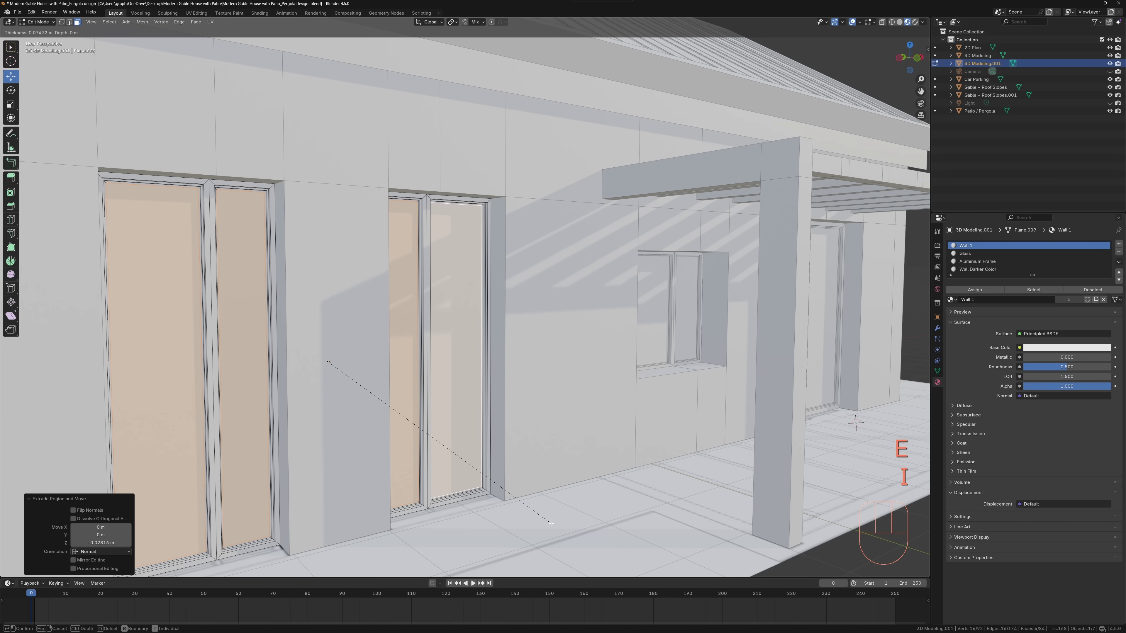
click(551, 524)
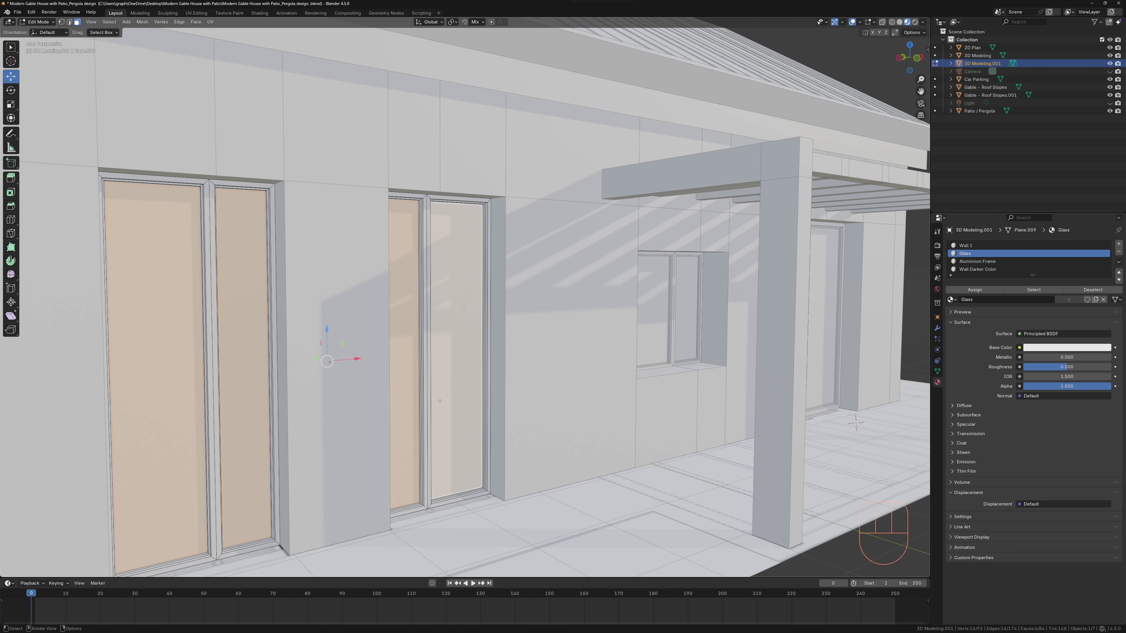
Step: Grow the selection from the Glass panes to their frames, exclude the panes and assign Aluminium Frame to the frame faces
key(shift+KP_Add)
key(shift+KP_Subtract)
key(ctrl+KP_Add)
key(ctrl+KP_Add)
key(ctrl+KP_Add)
key(ctrl+KP_Add)
key(ctrl+KP_Add)
click(1082, 290)
click(977, 261)
click(1091, 291)
Step: Select the faces that use the Glass material to check the assignment, and deselect them
click(1085, 255)
click(1033, 290)
click(1077, 290)
Step: Save the file and join the tall glazed panels with the house walls object
scroll(425, 351, down, 5)
shift+middle_drag(412, 350, 278, 384)
key(ctrl+s)
key(Tab)
shift+click(419, 387)
key(ctrl+j)
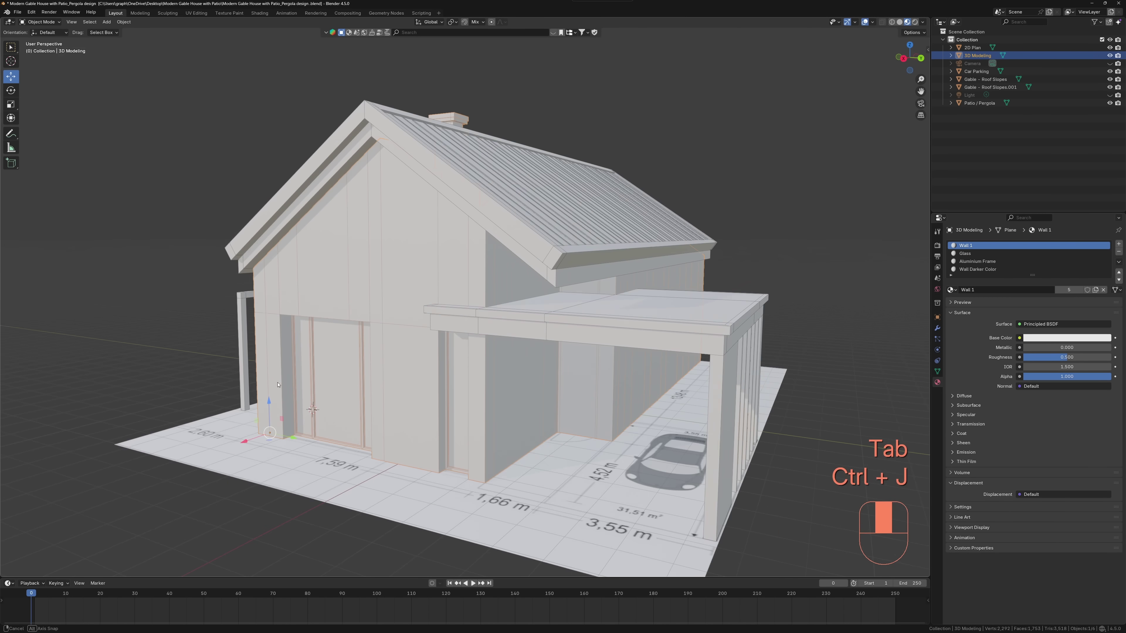
Step: Separate the tall narrow wall face under the carport roof into its own object and set its origin to its geometry
scroll(363, 390, down, 2)
key(Tab)
scroll(490, 401, up, 6)
click(488, 403)
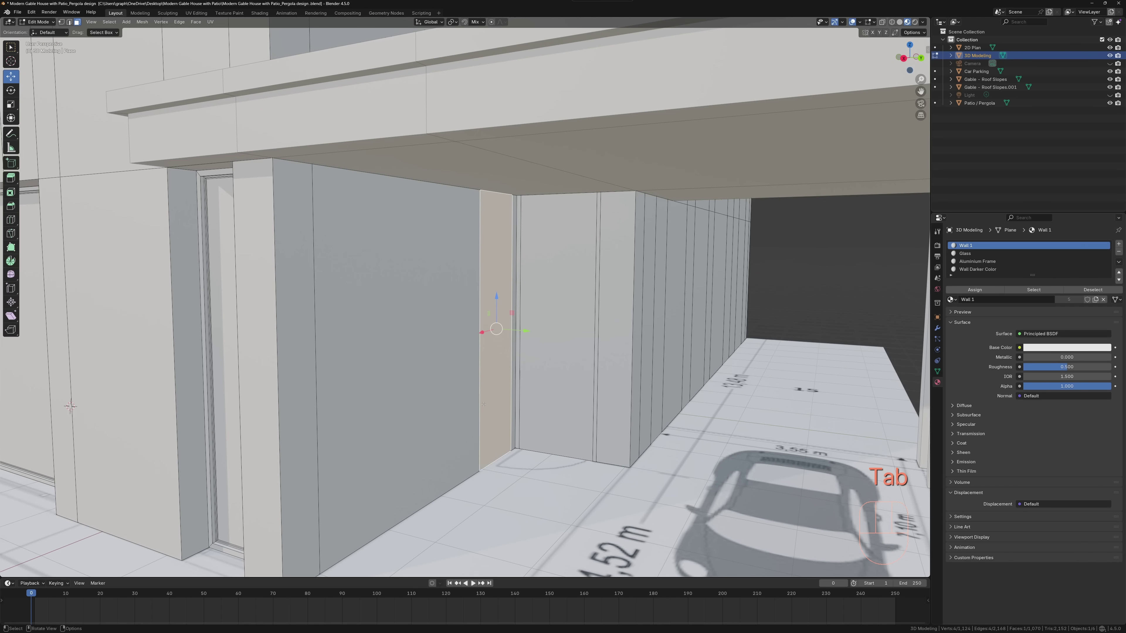
key(Tab)
click(491, 396)
right_click(491, 395)
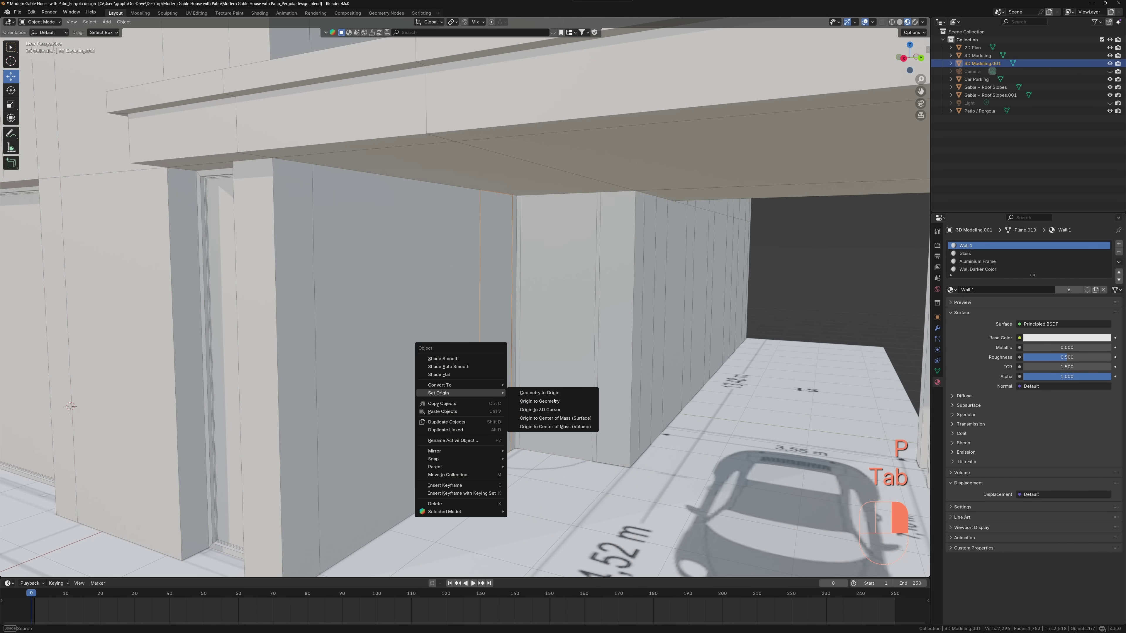
click(553, 400)
Step: Move the separated panel clear of the wall and delete the leftover faces in the narrow opening
drag(525, 330, 924, 358)
click(545, 401)
key(Tab)
click(486, 459)
key(Delete)
click(486, 461)
middle_drag(486, 461, 460, 465)
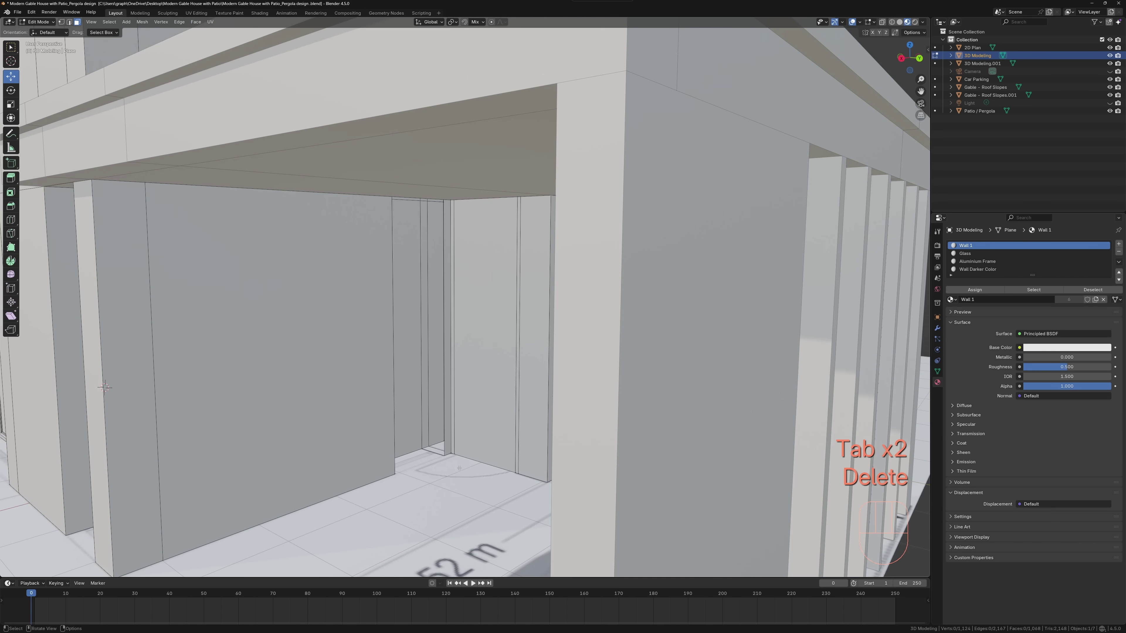
key(ctrl+w)
key(ctrl+w)
scroll(465, 310, up, 8)
click(448, 326)
key(Delete)
click(448, 327)
Step: Fill the open gaps around the inside of the narrow opening with new faces between opposite edges
key(2)
shift+middle_drag(516, 294, 496, 323)
click(487, 326)
middle_drag(486, 326, 399, 399)
shift+click(496, 351)
key(f)
key(f)
middle_drag(348, 544, 377, 480)
click(423, 85)
middle_drag(424, 85, 426, 310)
shift+click(465, 100)
key(f)
Step: Move the separated panel back about -4.53 m along Y and set it recessed in the narrow opening
key(Tab)
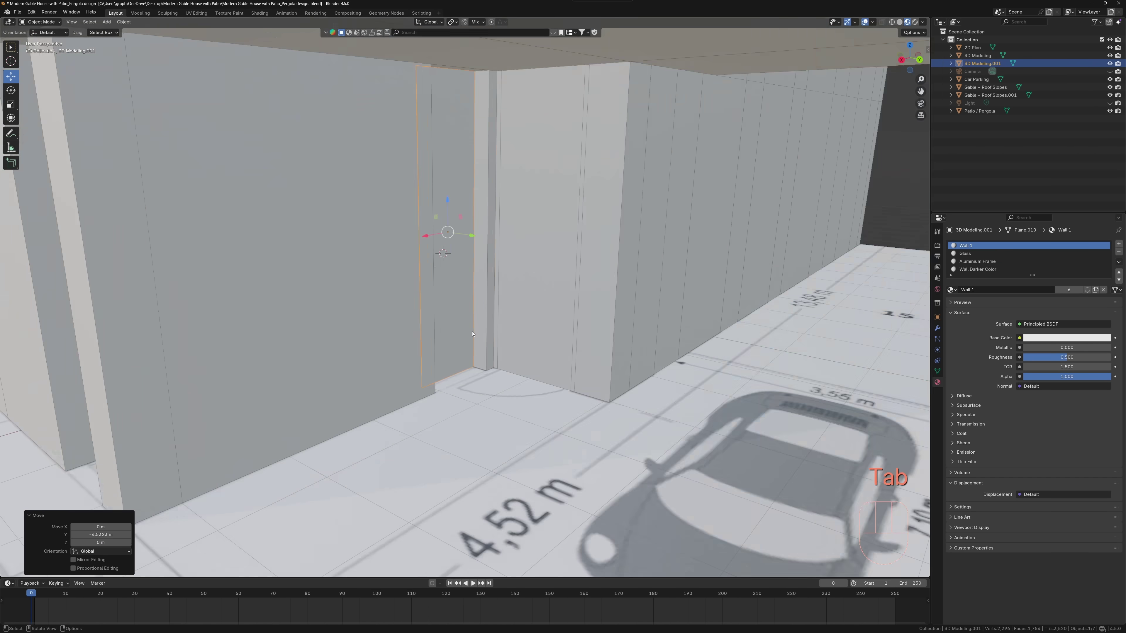
scroll(472, 334, up, 3)
drag(453, 156, 468, 202)
key(Tab)
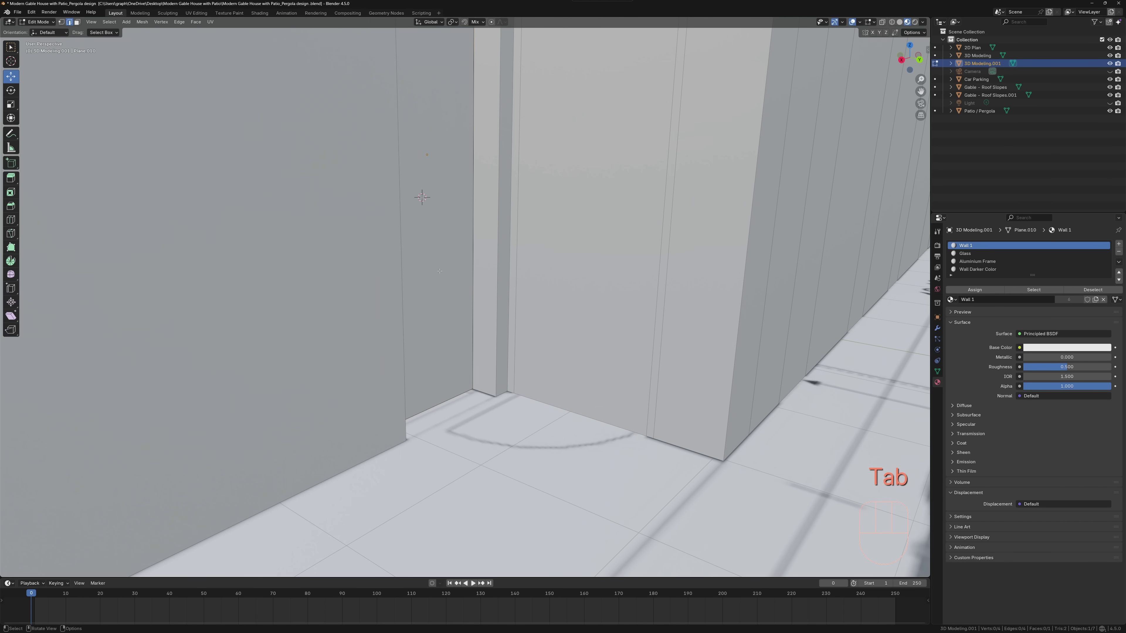
Step: Inset and extrude the panel face twice to form a stepped frame, finishing with an inset of about 0.064 m
key(3)
key(i)
click(517, 415)
key(e)
click(516, 414)
key(i)
click(512, 411)
key(e)
click(509, 408)
key(i)
click(507, 408)
Step: Assign Glass to the panel's inner pane, and select the surrounding frame faces to give them Wall Darker Color
click(975, 253)
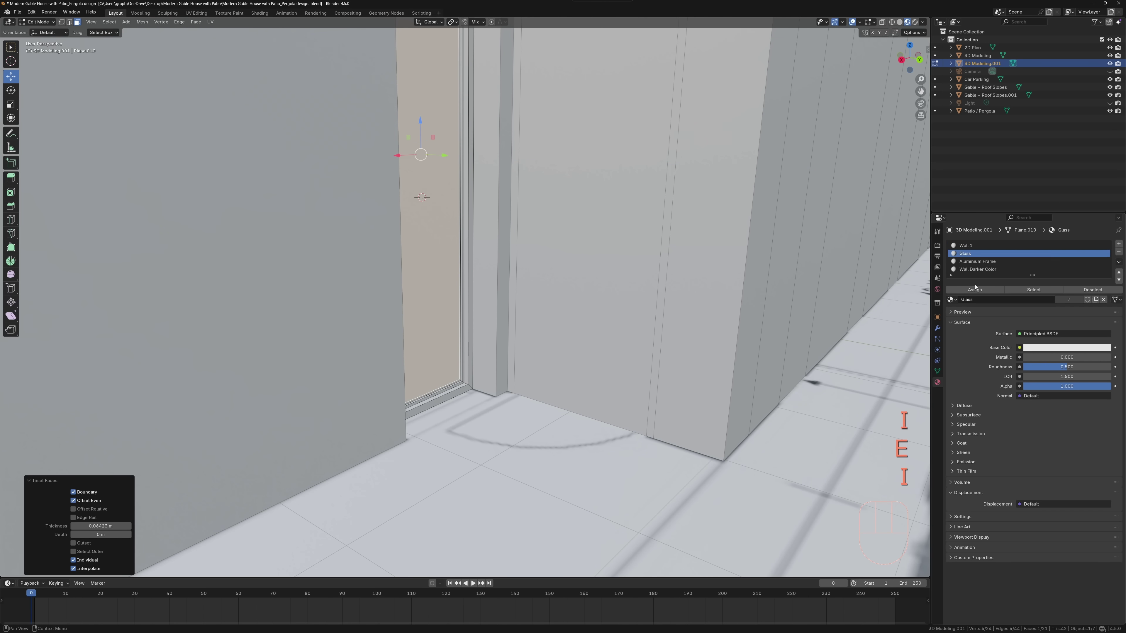
click(977, 290)
key(a)
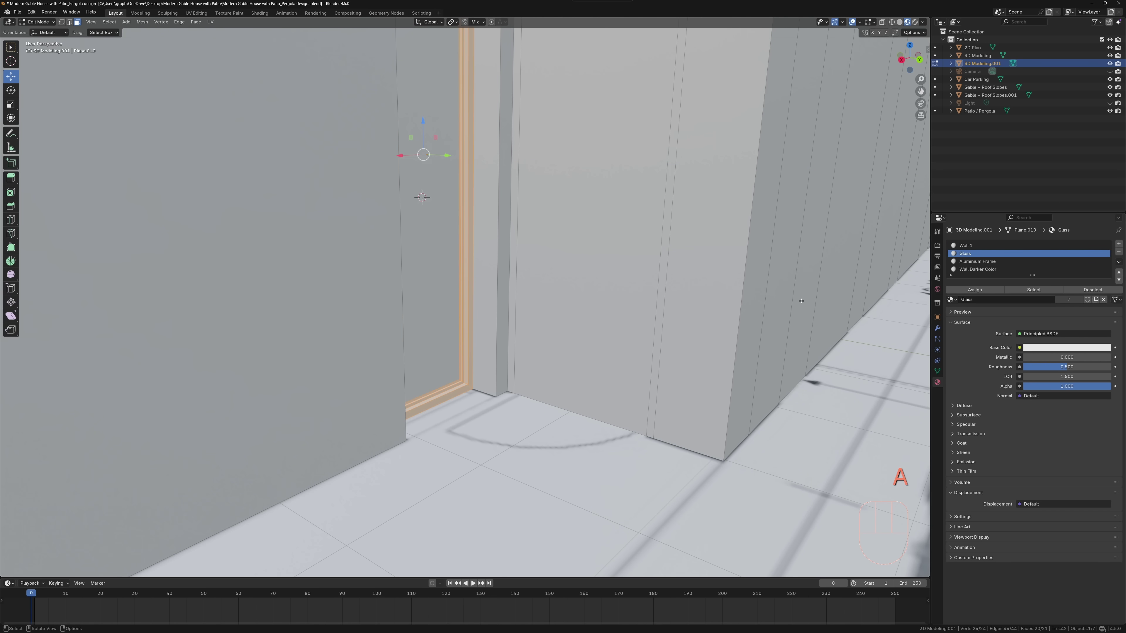
click(979, 269)
Step: Join the finished narrow glazed panel with the house walls object
key(Tab)
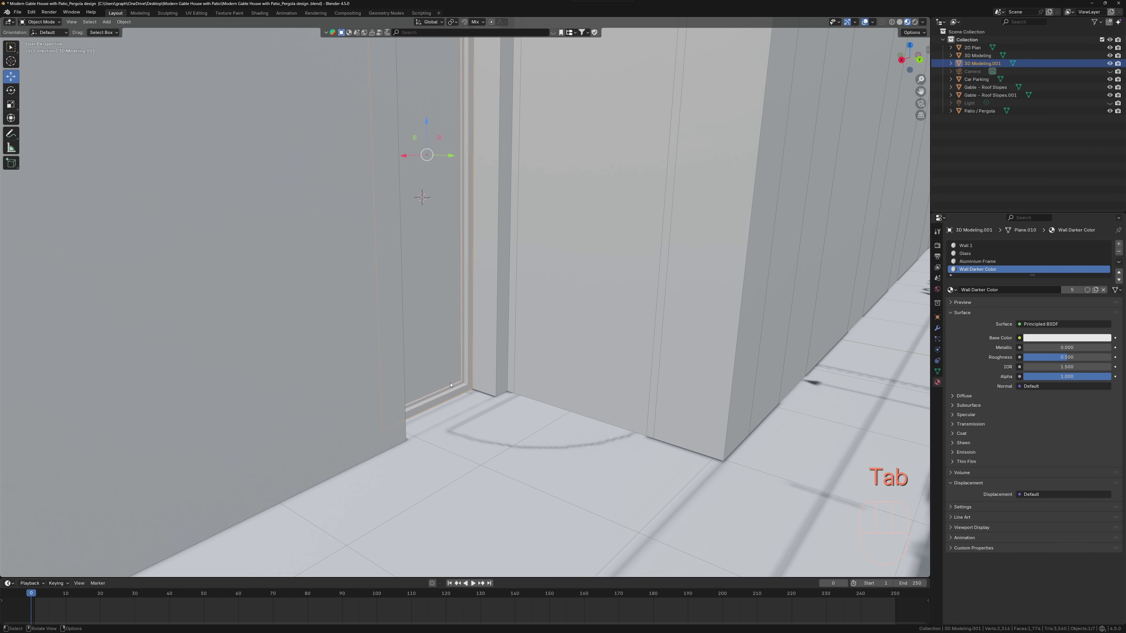
shift+click(309, 418)
middle_drag(474, 374, 468, 445)
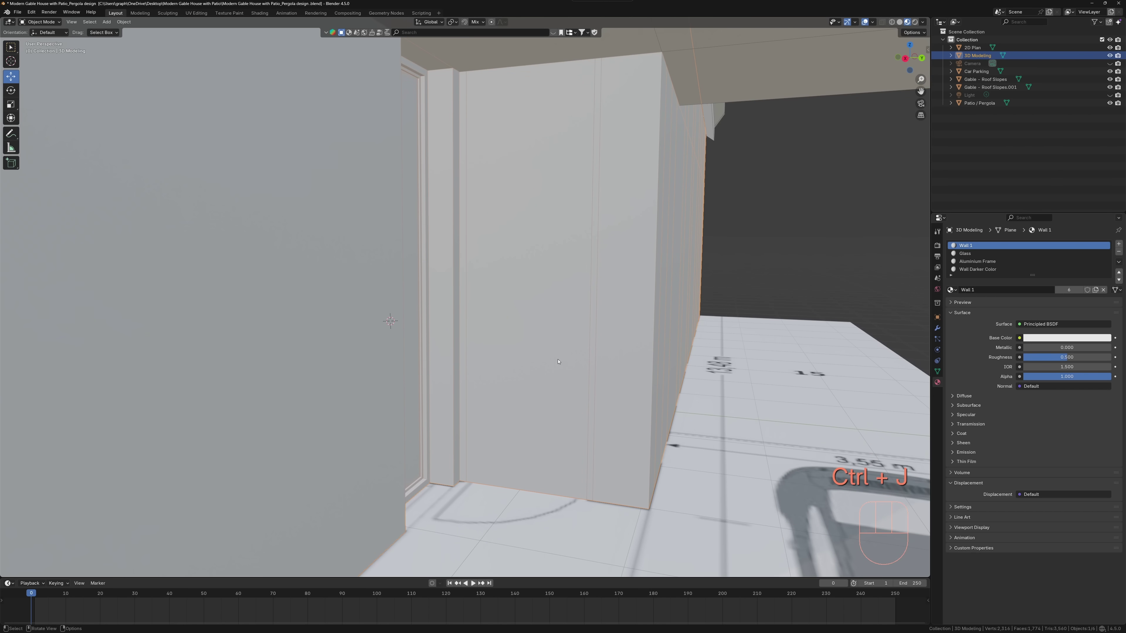
Step: Separate the entrance door face beside the glazed panel into its own object and set its origin to its geometry
key(Tab)
click(552, 355)
key(Delete)
click(552, 357)
key(p)
click(516, 368)
key(Tab)
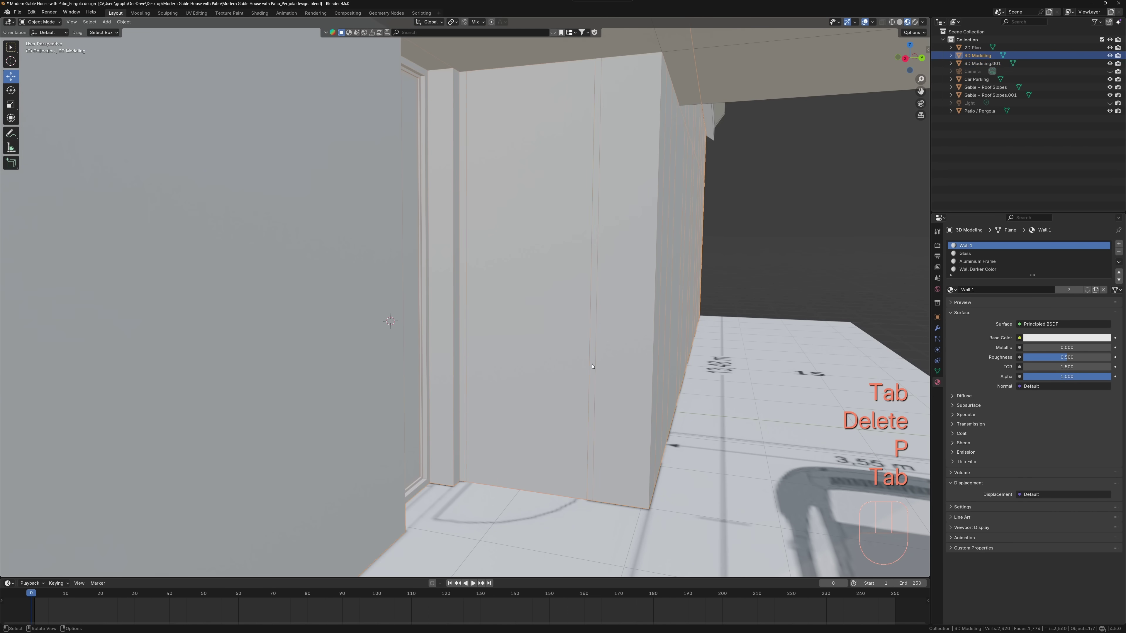
right_click(490, 372)
click(590, 370)
Step: Move the separated door panel away from the wall and delete the wall face left behind it
drag(497, 296, 43, 372)
middle_drag(470, 377, 514, 368)
click(523, 364)
key(Tab)
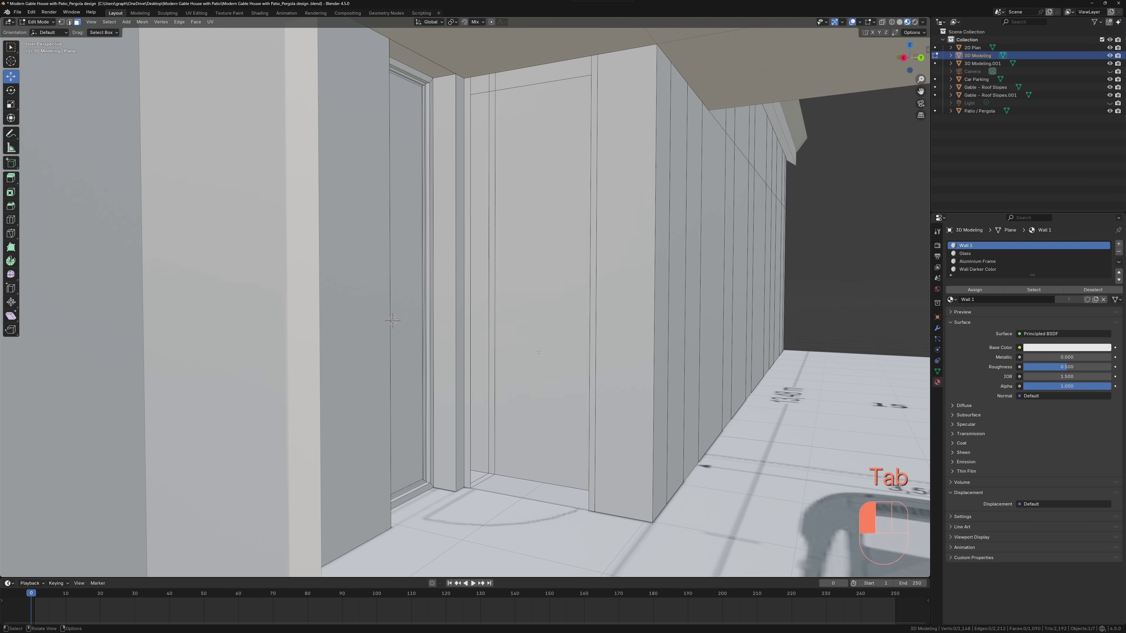
click(523, 364)
key(Delete)
click(524, 366)
Step: Fill the side of the door opening with a new face and delete the face along its base
key(2)
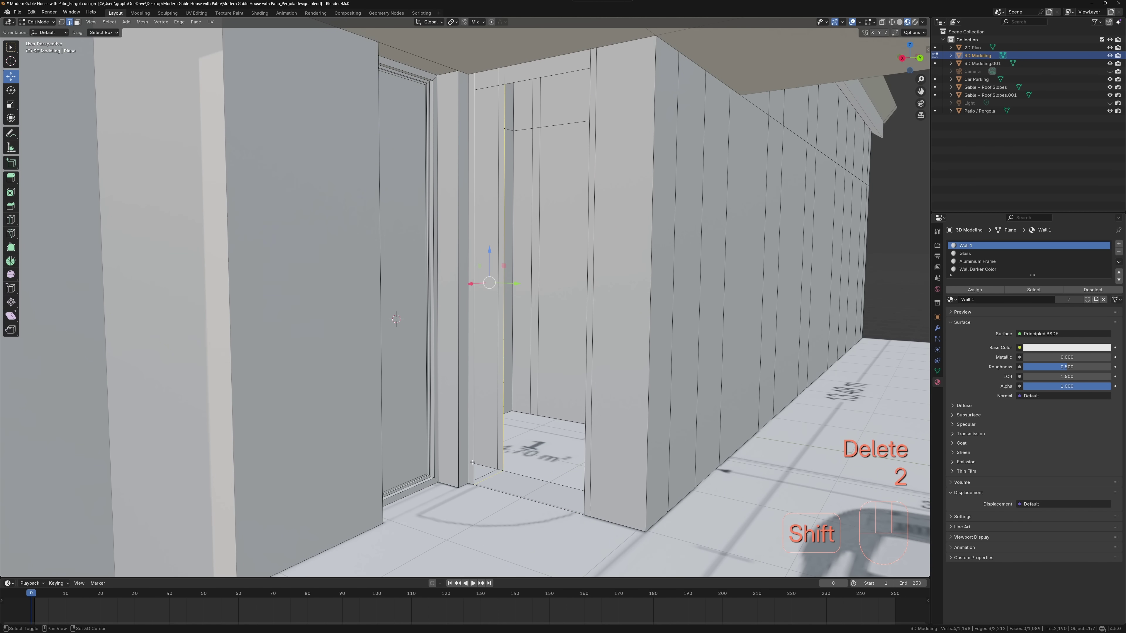
middle_drag(473, 463, 490, 462)
key(f)
key(3)
key(3)
click(539, 493)
key(Delete)
click(539, 495)
Step: Fill the remaining gaps at the base and top of the door opening with new faces
middle_drag(540, 495, 627, 352)
shift+click(523, 484)
middle_drag(523, 479, 470, 382)
key(f)
middle_drag(470, 382, 421, 346)
click(328, 141)
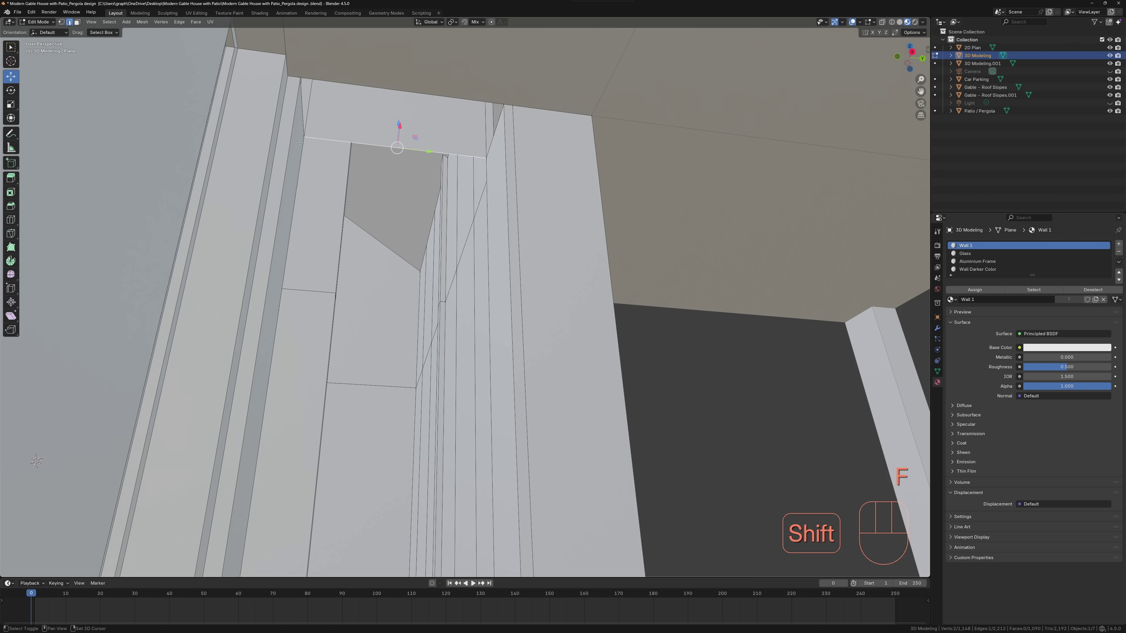
key(f)
Step: Move the separated door panel back into its opening so that it sits recessed in the wall
middle_drag(492, 152, 281, 337)
scroll(282, 337, down, 5)
middle_drag(369, 281, 319, 292)
click(318, 292)
key(Tab)
click(318, 293)
drag(271, 292, 441, 267)
Step: Inset the door panel's face and extrude the inner face to shape the door and its frame
scroll(445, 310, up, 4)
middle_drag(443, 328, 478, 337)
key(Tab)
key(3)
click(421, 344)
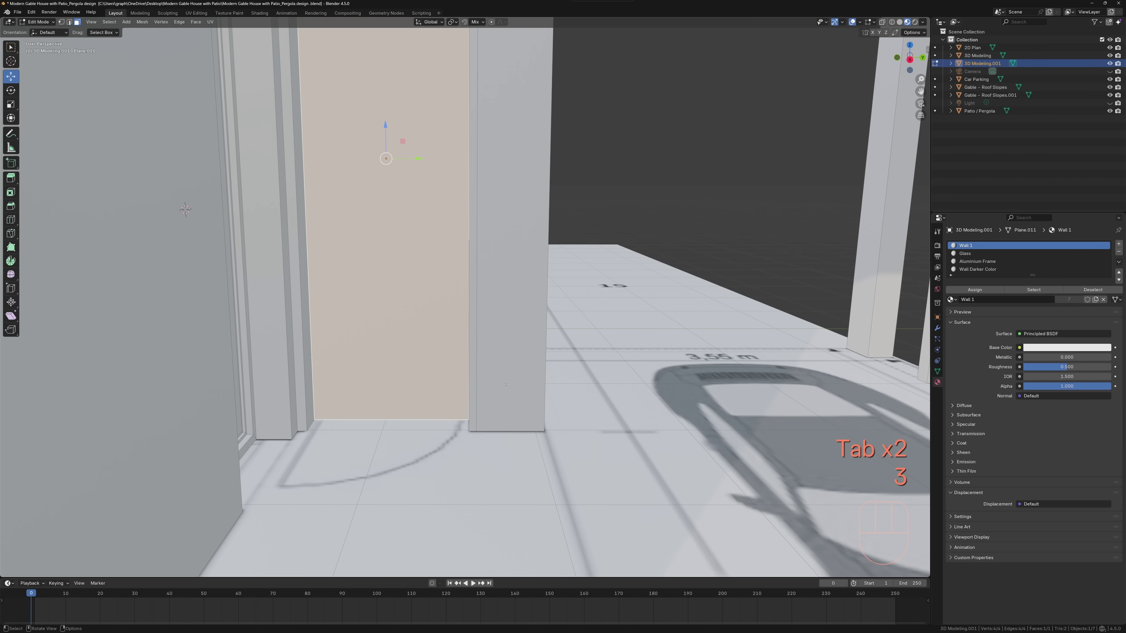
key(i)
click(499, 383)
key(e)
middle_drag(500, 383, 429, 402)
click(448, 392)
Step: Select all of the door panel's geometry and join the panel object with the house walls object
key(Tab)
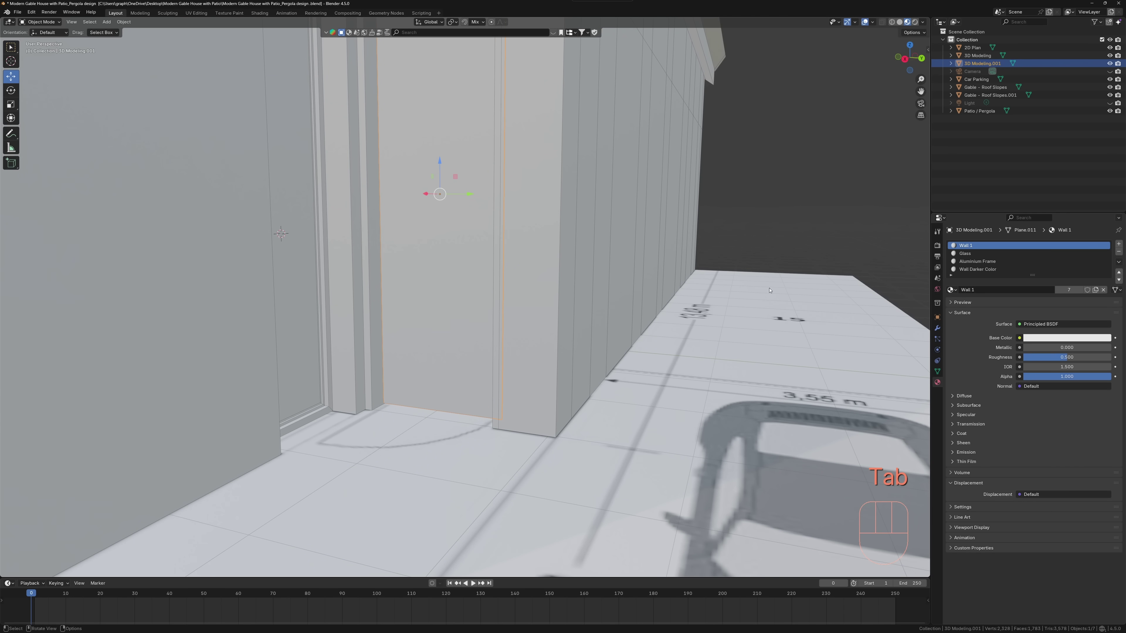
key(Tab)
key(a)
key(Tab)
middle_drag(744, 356, 692, 317)
shift+click(706, 305)
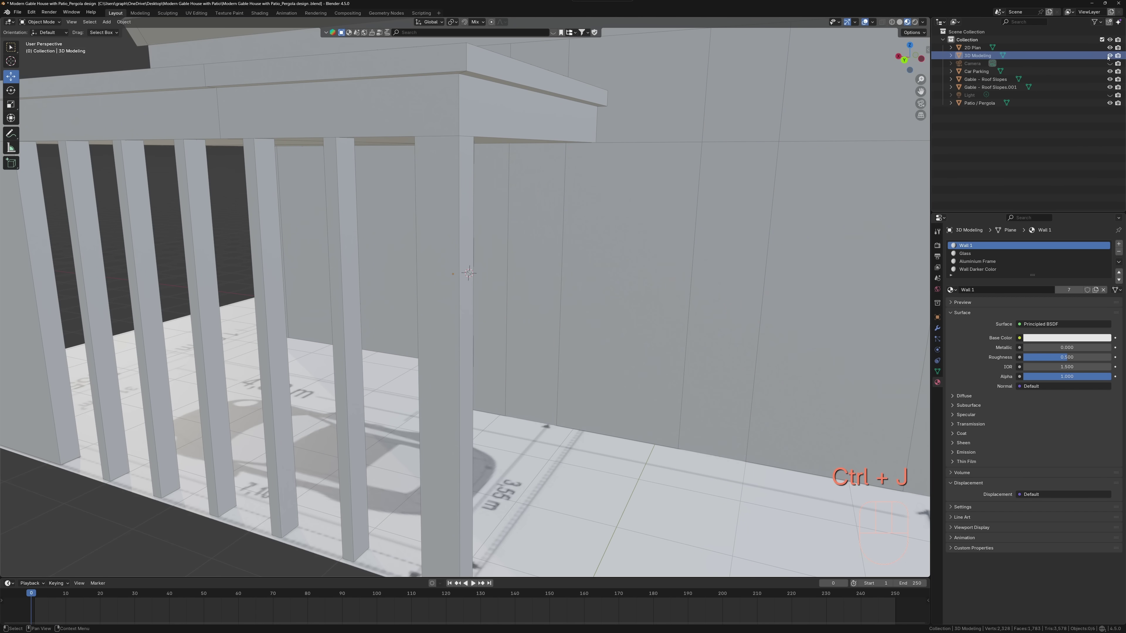
Step: Separate the two tall narrow faces of the side wall into a new object and set its origin to its geometry
key(Tab)
shift+click(543, 395)
key(p)
click(543, 395)
middle_drag(543, 395, 505, 391)
key(Tab)
click(623, 352)
right_click(623, 352)
mouse_move(624, 353)
click(669, 361)
Step: Move the two separated panels away from the side wall and delete the leftover faces in both openings
drag(525, 289, 71, 337)
click(552, 355)
key(Tab)
click(549, 360)
click(492, 418)
shift+click(635, 472)
key(Delete)
click(635, 471)
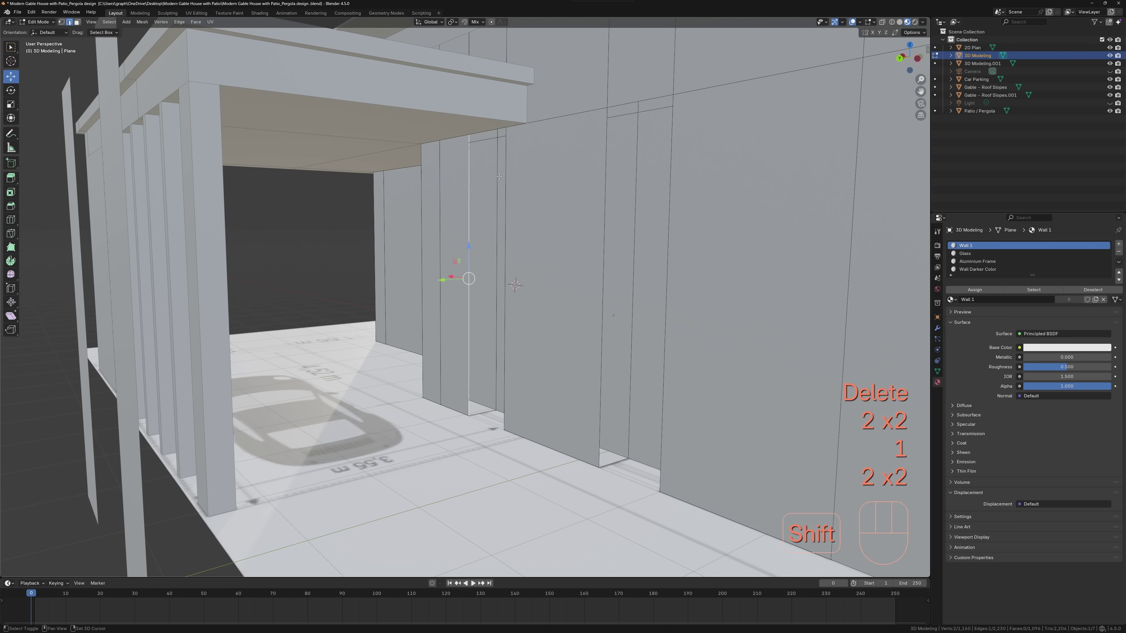
Step: Fill the first reveal face of the tall opening under the patio roof and delete the leftover faces beside both openings
key(f)
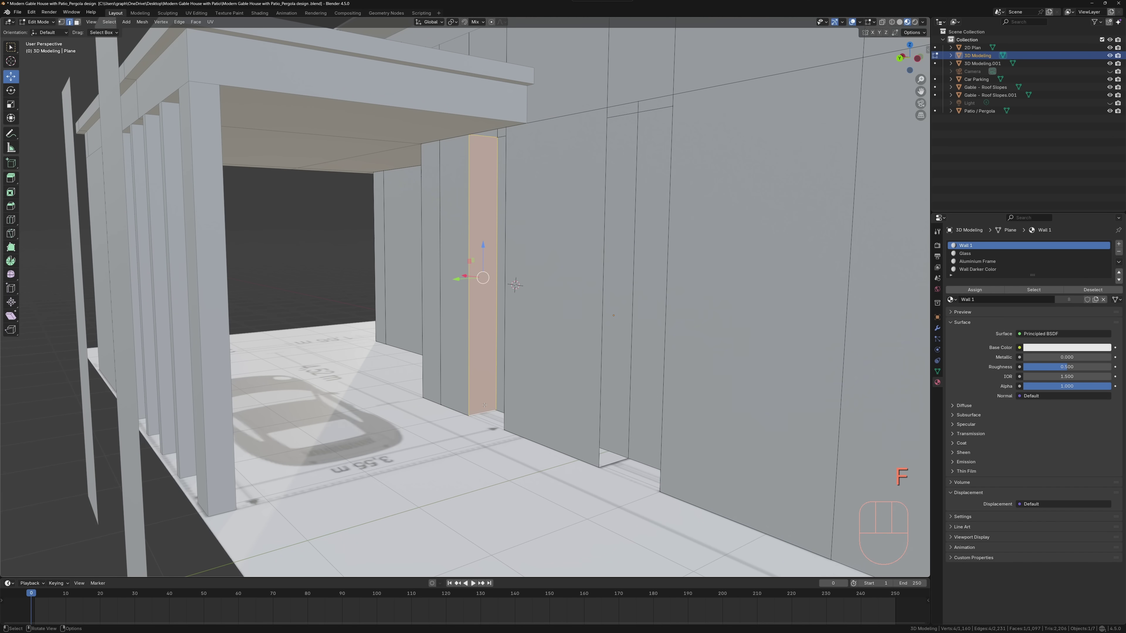
key(f)
key(3)
click(646, 412)
shift+click(524, 393)
key(Delete)
middle_drag(492, 386, 580, 350)
click(524, 393)
key(ctrl+w)
key(ctrl+w)
Step: Fill the remaining side, bottom and top reveal faces of both tall side-wall openings from their border edges
shift+middle_drag(581, 350, 544, 421)
key(2)
key(2)
click(478, 370)
middle_drag(487, 373, 474, 372)
middle_drag(557, 437, 471, 421)
key(f)
click(535, 420)
shift+click(577, 418)
middle_drag(576, 417, 538, 408)
shift+middle_drag(392, 501, 371, 318)
key(f)
middle_drag(526, 126, 590, 155)
shift+click(558, 168)
key(f)
click(371, 111)
middle_drag(372, 111, 250, 139)
shift+click(387, 160)
key(f)
Step: Move the two separated panels back along Y so they sit recessed inside the two wall openings
scroll(384, 162, down, 5)
key(Tab)
click(187, 306)
drag(167, 285, 396, 265)
scroll(396, 265, up, 5)
middle_drag(396, 265, 532, 249)
drag(446, 241, 447, 242)
middle_drag(448, 242, 438, 261)
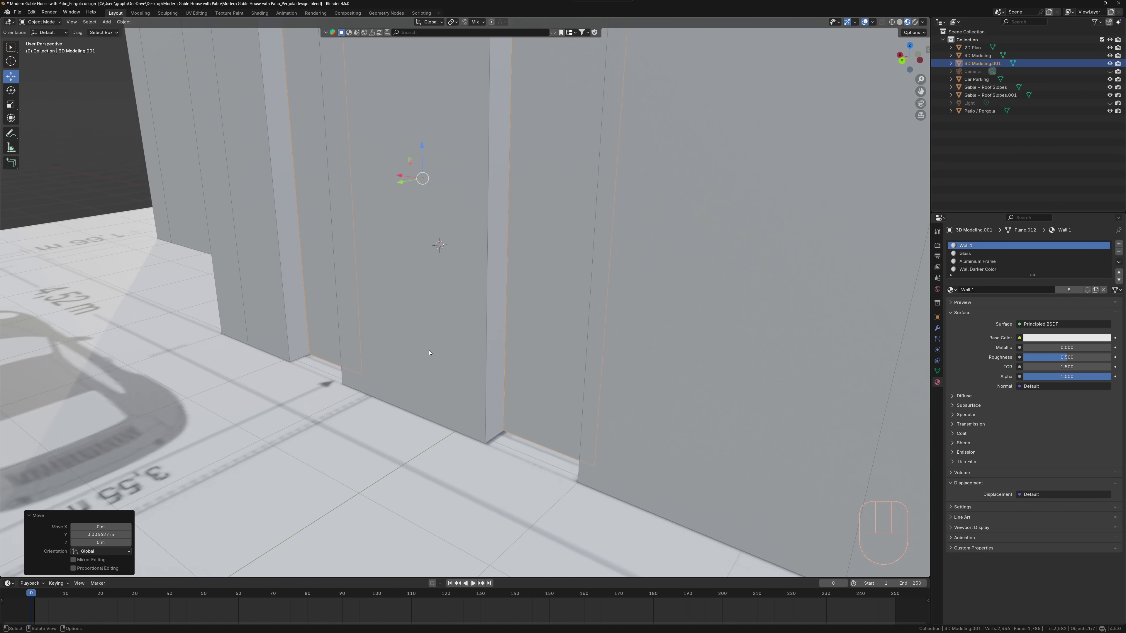
Step: Inset and extrude all faces of the two panels twice to shape stepped window frames around the panes
key(Tab)
key(a)
key(i)
click(541, 436)
key(e)
click(541, 434)
key(i)
click(541, 433)
key(e)
click(541, 432)
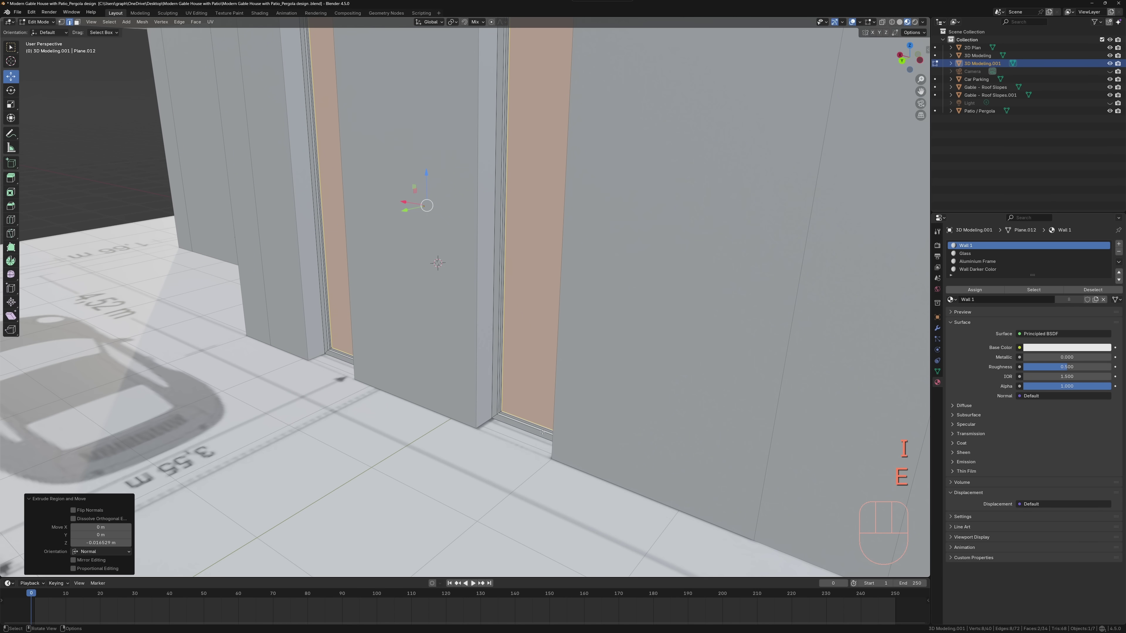
Step: Assign the Glass material to the two panes and Aluminium Frame to the surrounding frame faces
click(965, 254)
click(975, 289)
key(a)
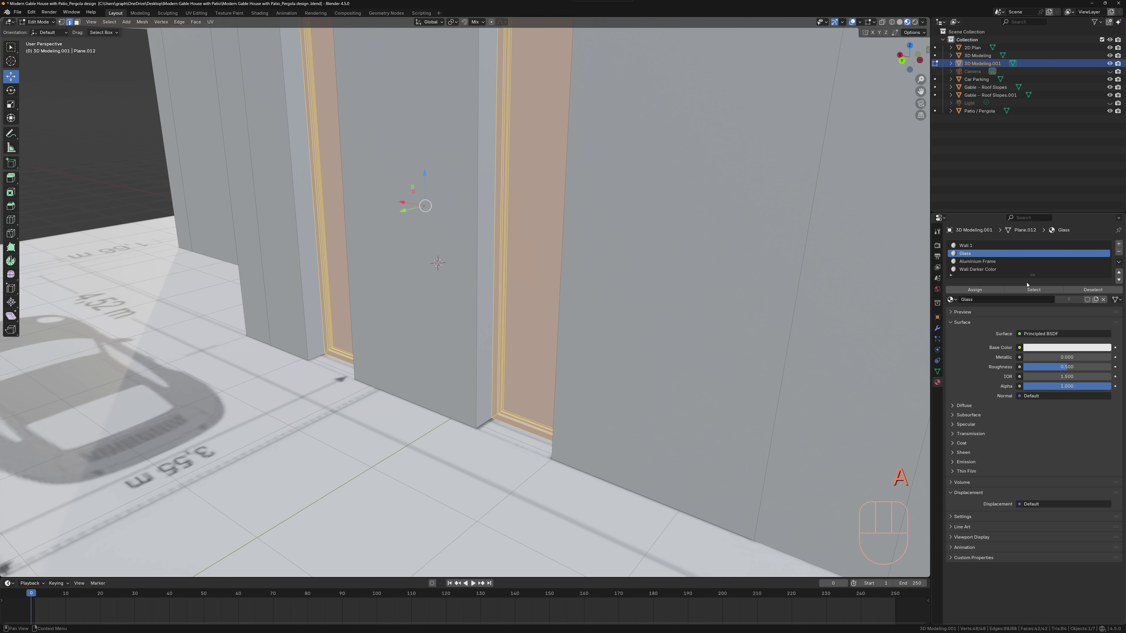
click(1086, 290)
click(982, 262)
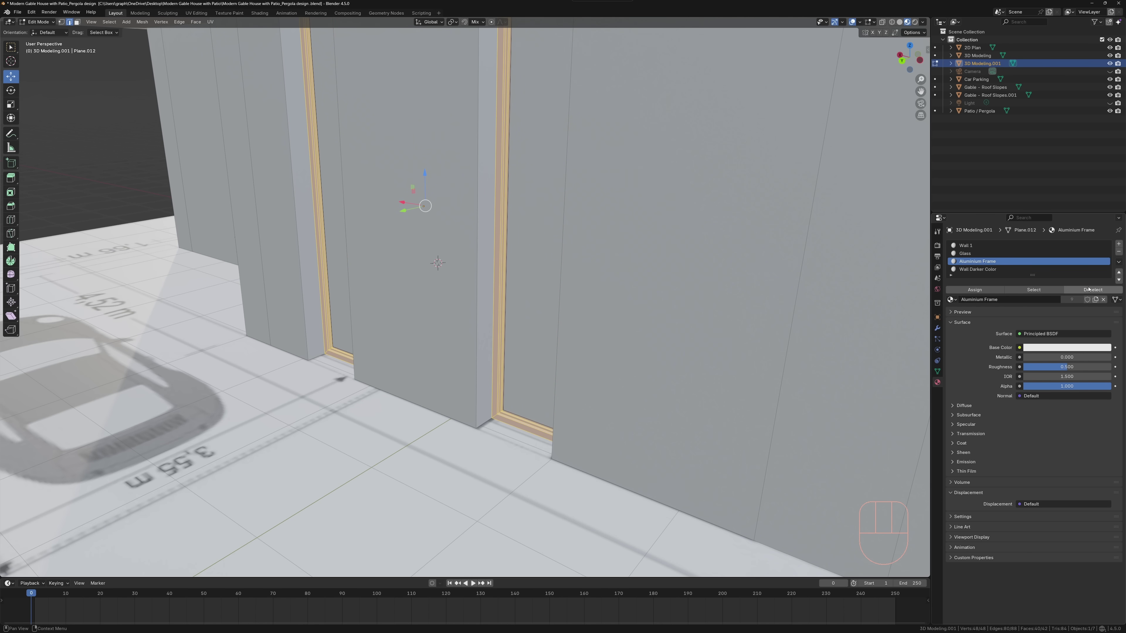
click(975, 290)
click(1087, 291)
Step: Join the two framed glass panels with the house walls object
scroll(510, 382, down, 6)
mouse_move(487, 386)
middle_down()
mouse_move(543, 369)
mouse_move(508, 388)
middle_up()
key(Tab)
key(ctrl+j)
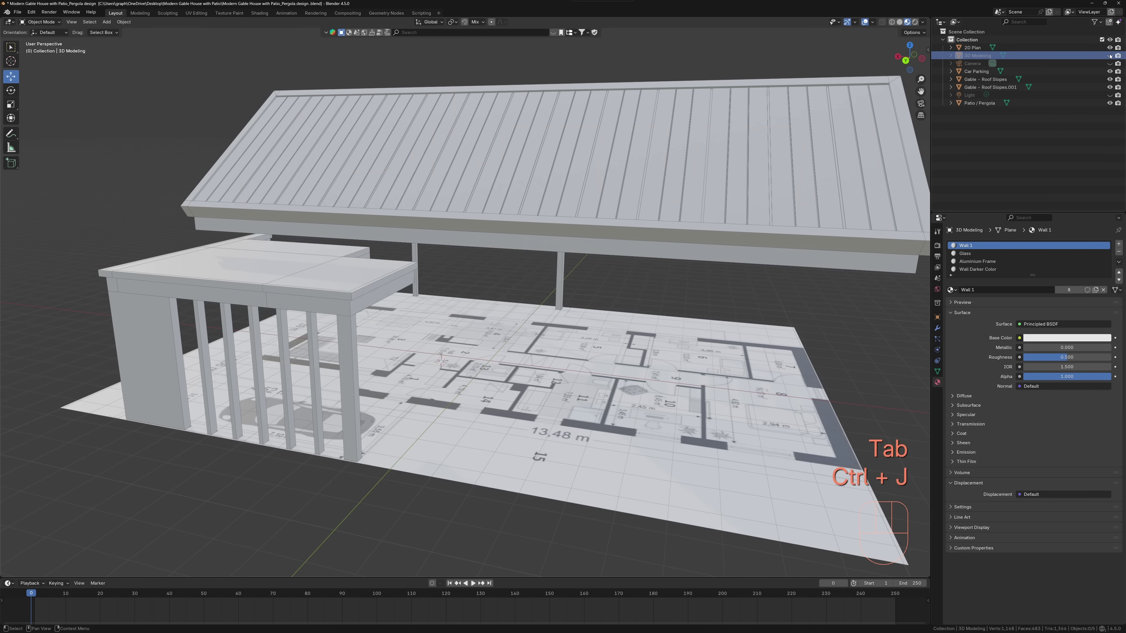
Step: Hide and show the house walls to compare them with the floor plan and identify the next tall narrow opening
key(Tab)
click(654, 400)
key(3)
click(661, 390)
shift+click(769, 390)
middle_drag(769, 390, 746, 382)
mouse_move(747, 382)
shift+middle_down()
mouse_move(745, 371)
mouse_move(749, 385)
shift+middle_up()
click(1110, 56)
click(1111, 55)
click(567, 343)
mouse_move(532, 363)
middle_down()
mouse_move(587, 362)
mouse_move(530, 368)
middle_up()
scroll(559, 361, up, 6)
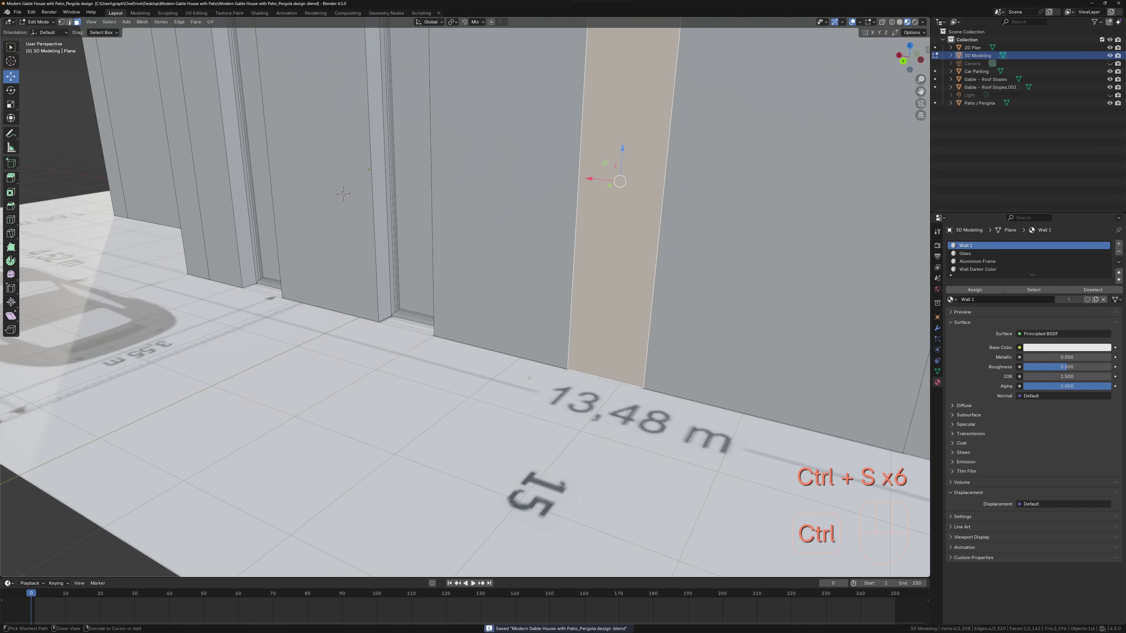
ctrl+scroll(528, 380, down, 5)
scroll(579, 348, up, 5)
Step: Undo the join, materials, frames and placement of the two panels, back to the separate panels standing away from the wall
key(ctrl+z)
key(ctrl+z)
key(ctrl+z)
key(ctrl+z)
key(ctrl+z)
key(ctrl+z)
key(ctrl+z)
key(ctrl+z)
key(ctrl+z)
key(ctrl+z)
key(ctrl+z)
key(ctrl+z)
key(ctrl+z)
key(ctrl+z)
key(ctrl+z)
key(ctrl+z)
key(ctrl+z)
key(ctrl+z)
key(ctrl+z)
key(ctrl+z)
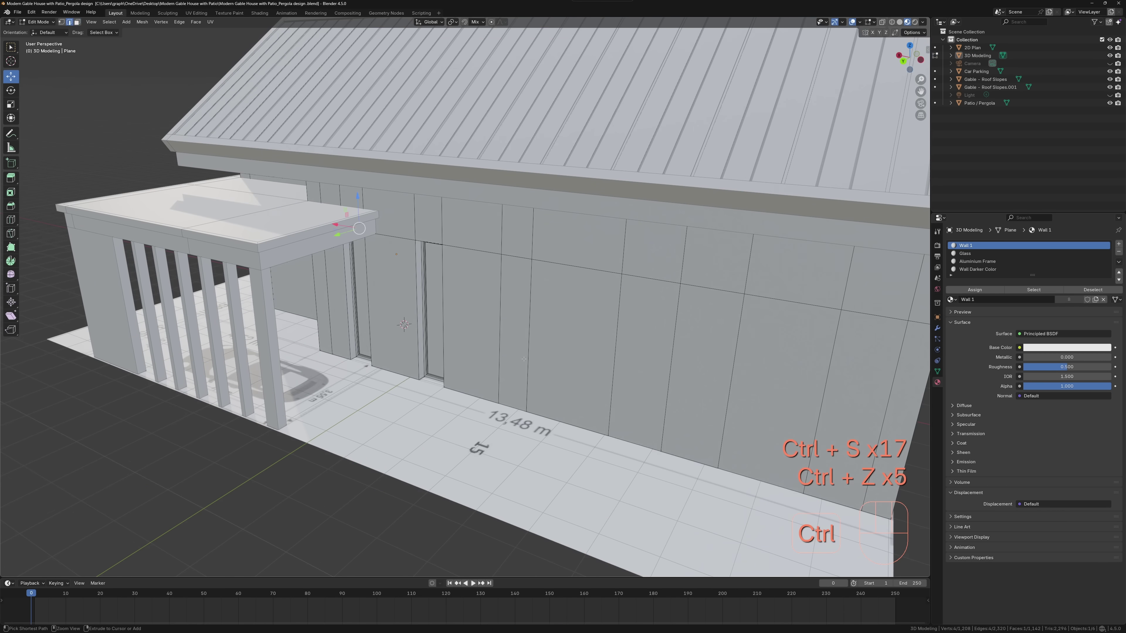
key(ctrl+z)
key(ctrl+z)
key(ctrl+z)
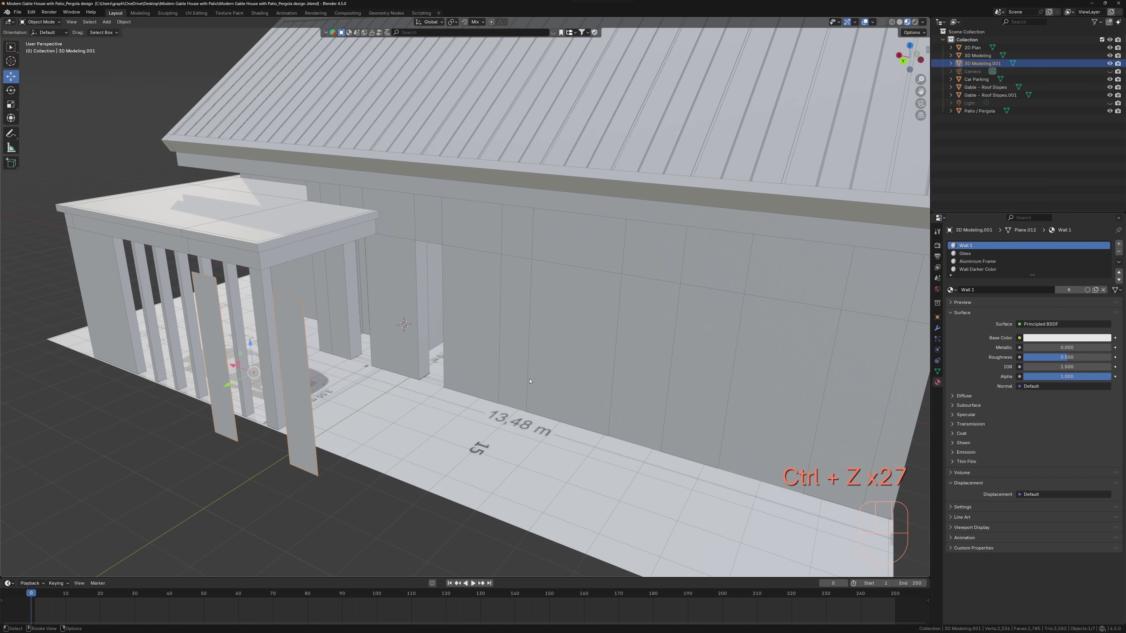
Step: Separate the third tall narrow wall face into its own object, set its origin to geometry and move it out along Y
key(Tab)
key(3)
key(p)
click(511, 353)
key(Tab)
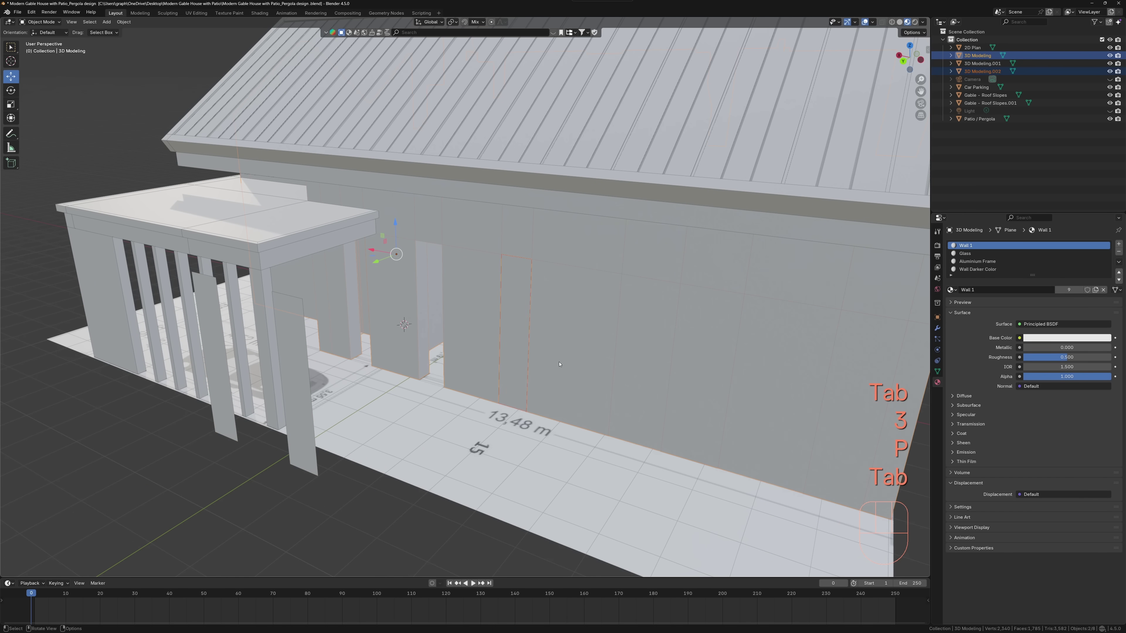
click(510, 355)
right_click(511, 359)
mouse_move(510, 359)
click(590, 369)
drag(496, 347, 361, 415)
Step: Join the third panel with the other two separated panels and delete the leftover face behind its opening
ctrl+click(296, 402)
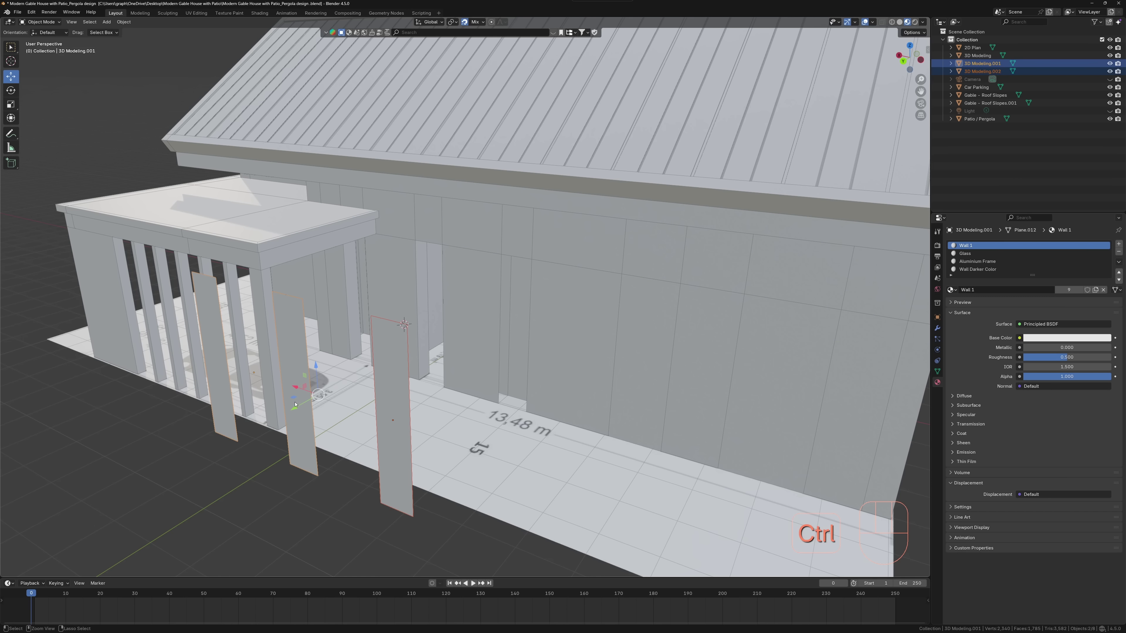
key(Tab)
key(Delete)
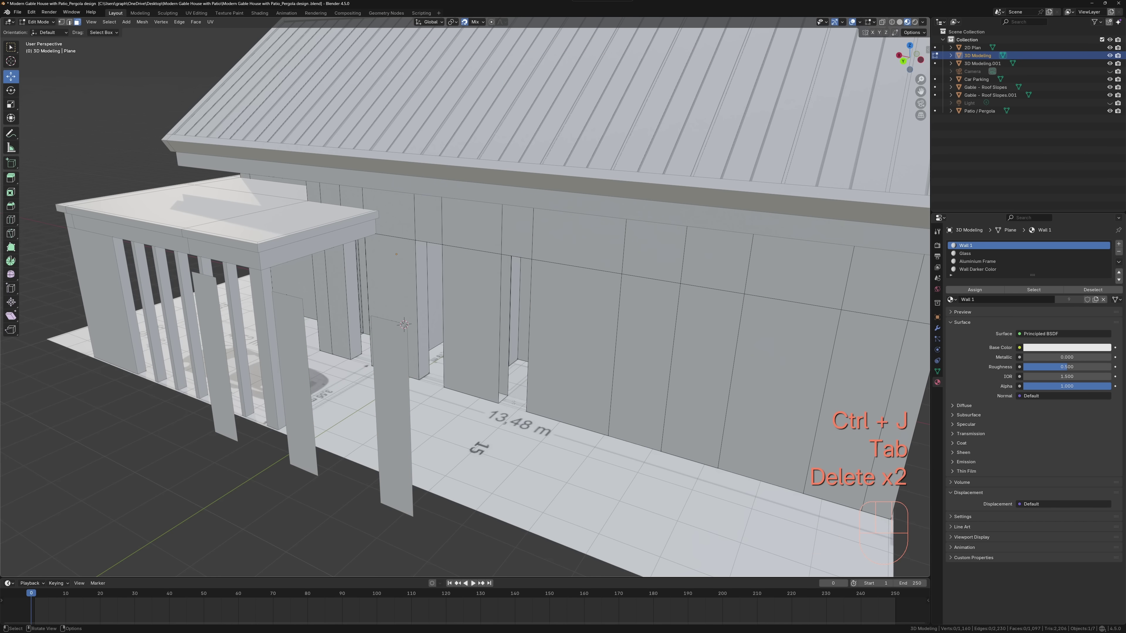
Step: Fill the reveal faces around the third tall opening in the side wall from its border edges
middle_drag(508, 380, 556, 402)
key(f)
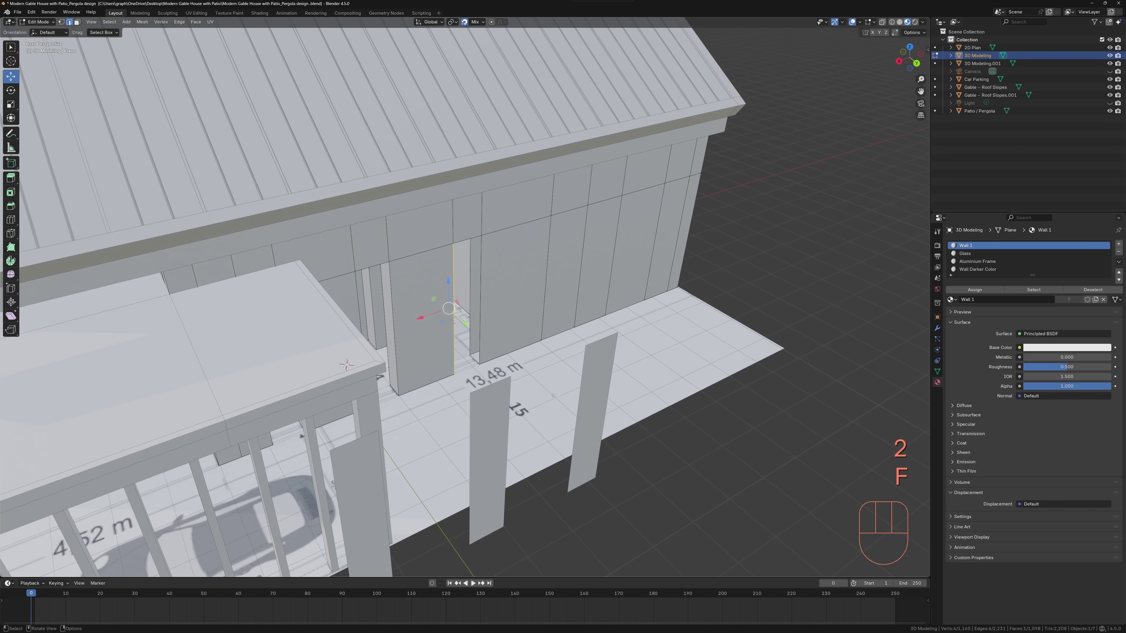
key(f)
middle_drag(474, 359, 598, 271)
scroll(519, 272, up, 5)
click(519, 277)
shift+click(543, 283)
shift+click(542, 275)
key(Tab)
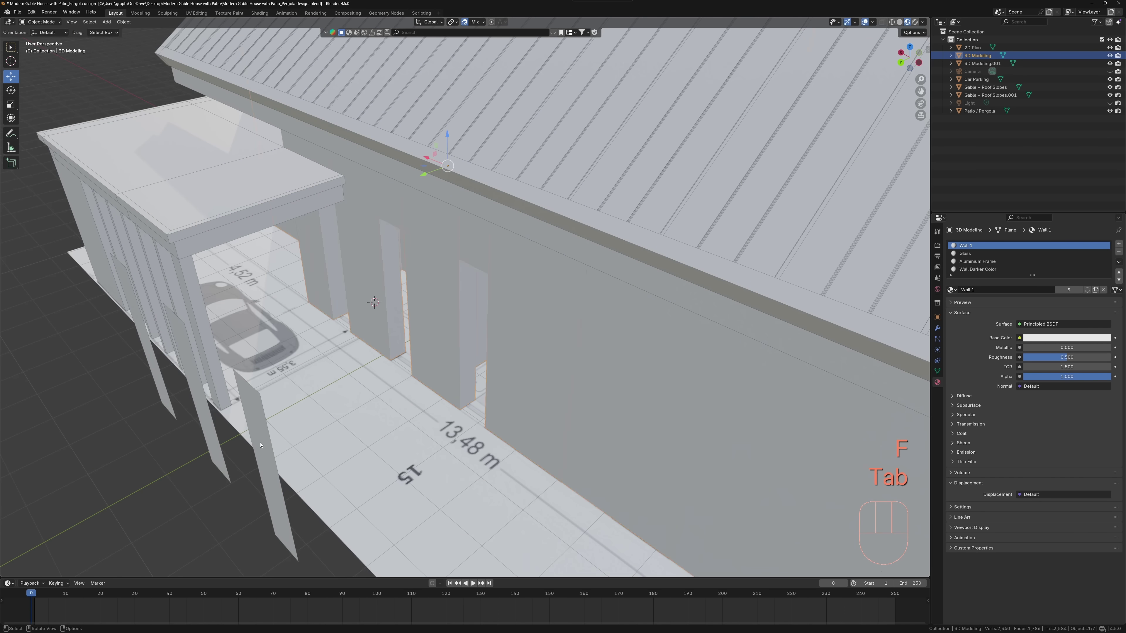
Step: Move the joined three-panel object back along Y into the wall openings, recessed behind the outer wall surface
click(350, 293)
key(shift+Tab)
drag(354, 288, 347, 291)
middle_drag(369, 317, 402, 324)
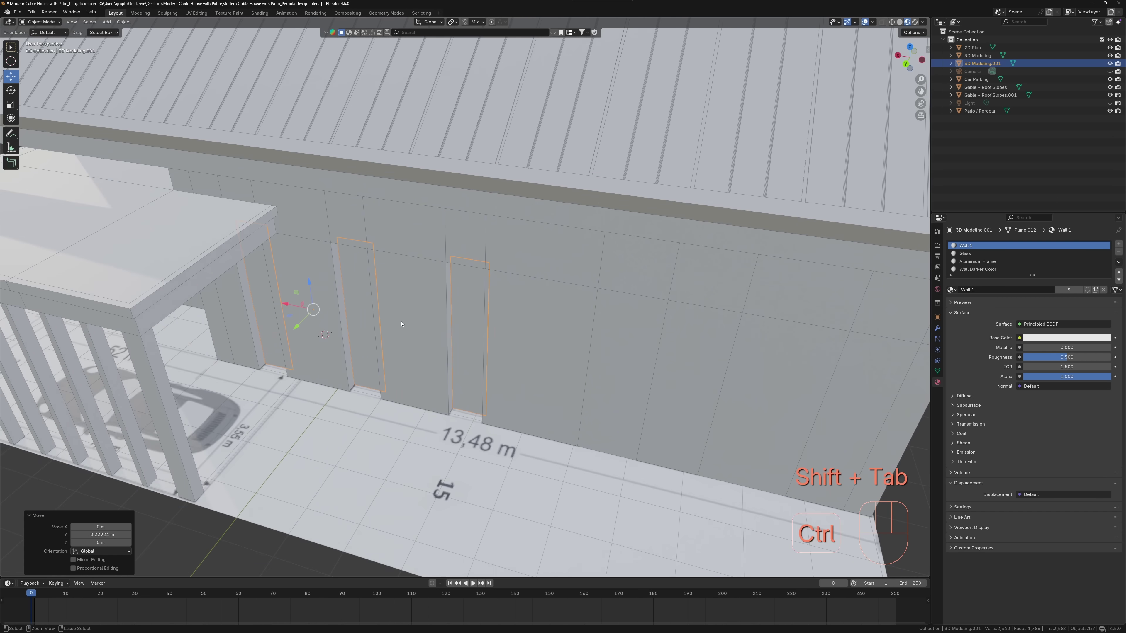
middle_drag(474, 397, 455, 374)
scroll(456, 374, down, 2)
scroll(456, 374, up, 3)
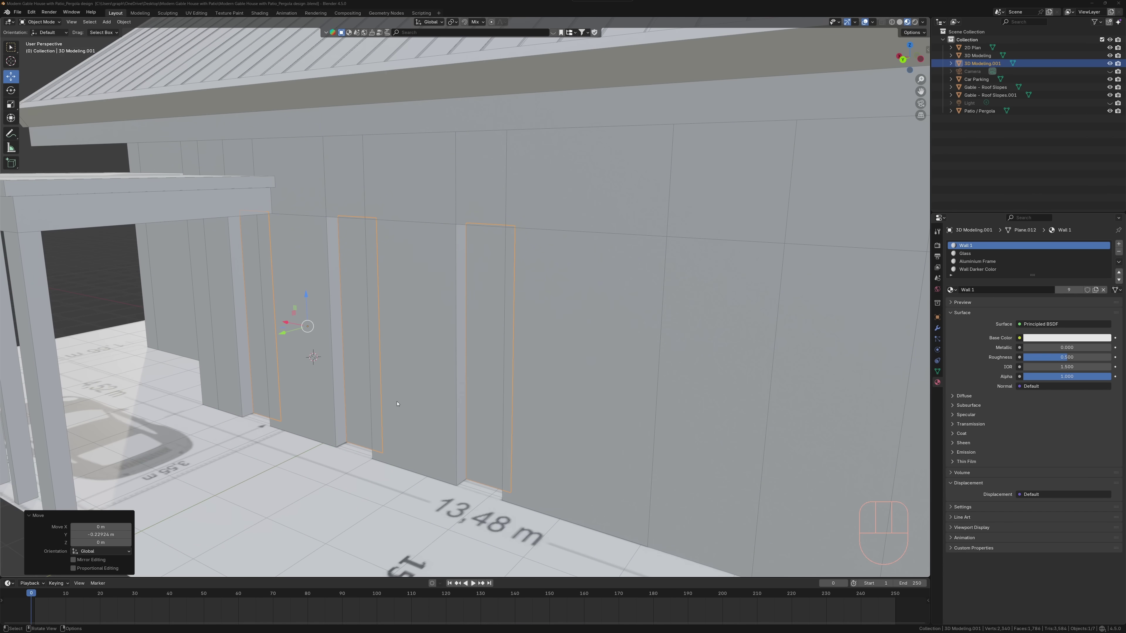
Step: Inset and extrude all three panel faces repeatedly to form stepped window frames around the inner panes
key(Tab)
key(a)
scroll(399, 399, up, 3)
key(i)
click(536, 497)
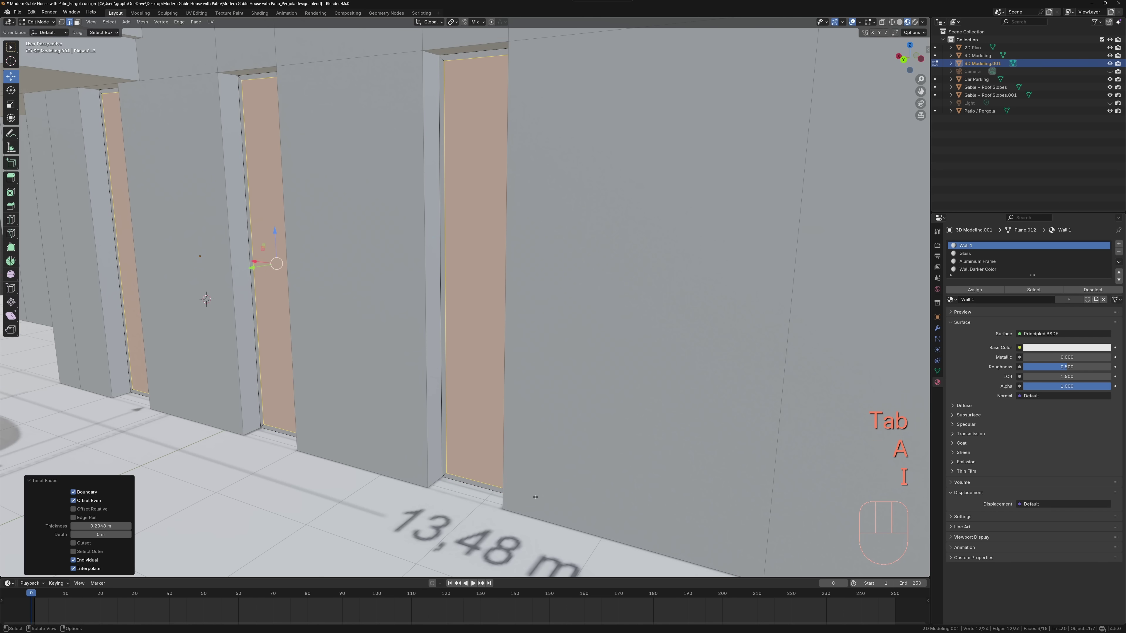
key(e)
click(538, 496)
key(i)
click(537, 493)
key(e)
click(538, 494)
key(i)
click(535, 493)
Step: Assign Glass to the three panes and Aluminium Frame to their frames, and join the panels with the house walls
key(a)
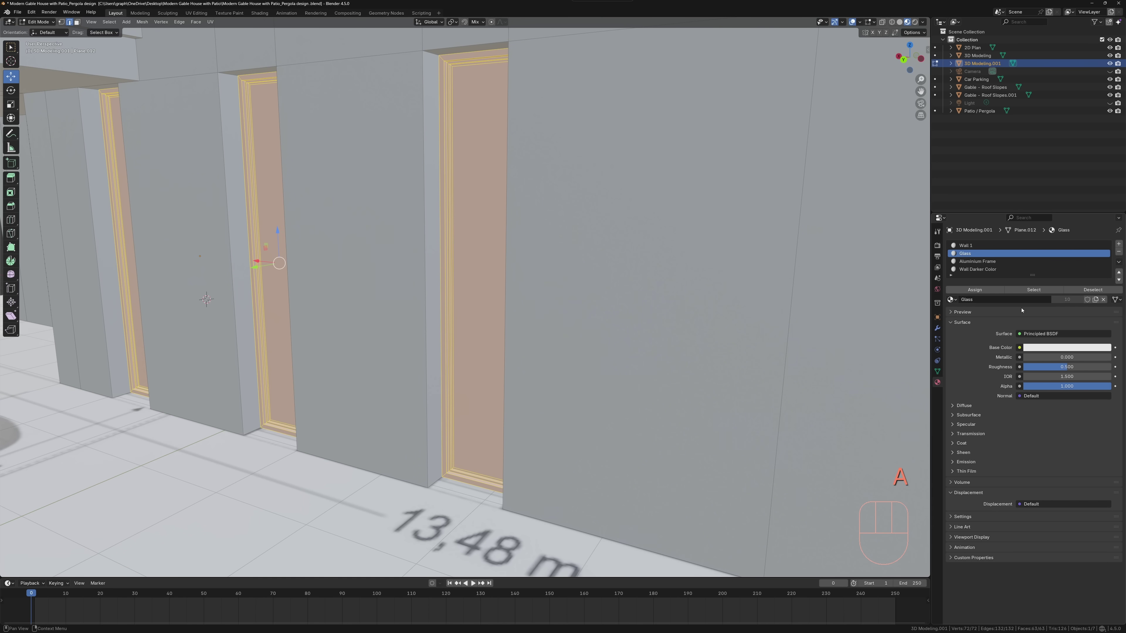
scroll(444, 422, down, 10)
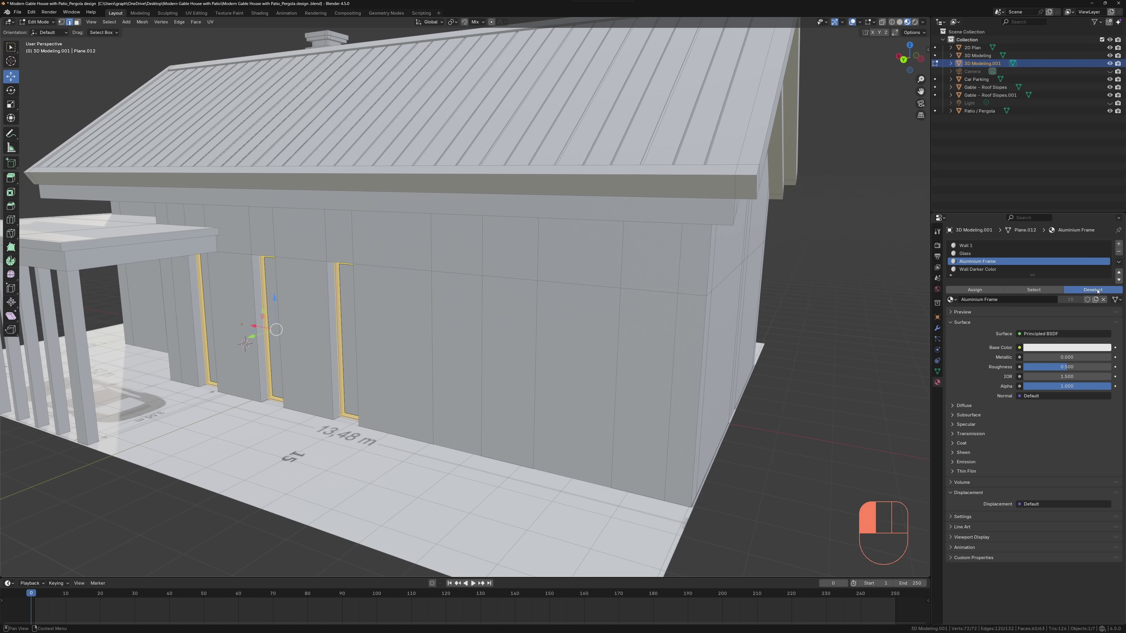
key(Tab)
ctrl+click(384, 395)
Step: Separate the next narrow face and the wider face of the side wall's lower band into a new object
key(Tab)
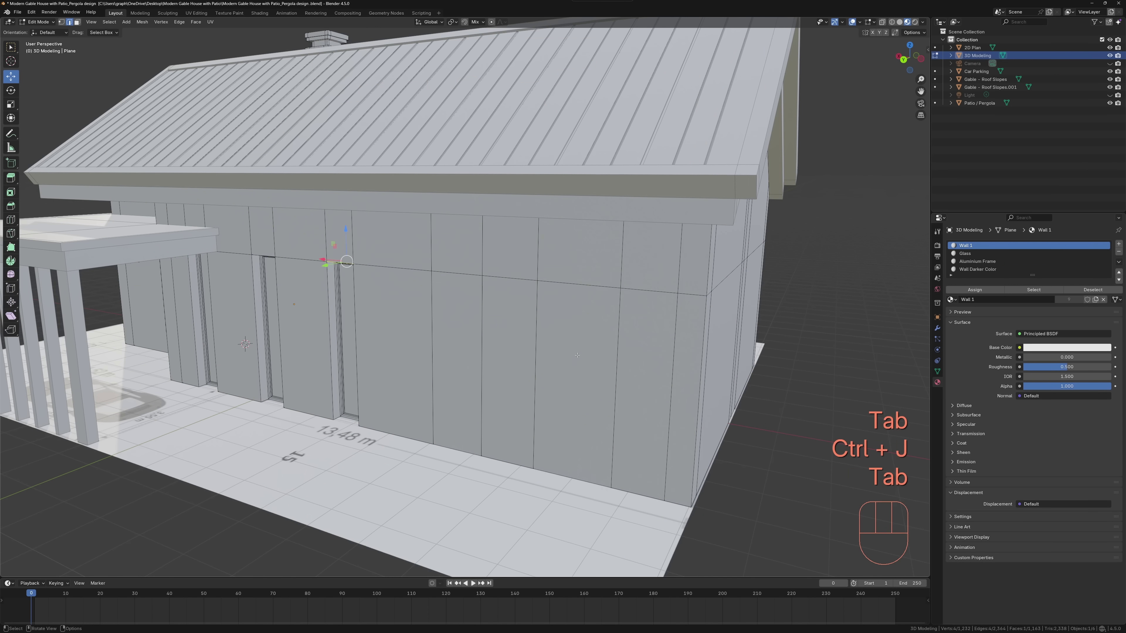
key(Tab)
key(Tab)
key(3)
key(3)
click(575, 366)
shift+click(474, 368)
key(p)
click(481, 368)
key(Tab)
Step: Set the new two-panel object's origin to its geometry and move it out along Y, away from the side wall
click(470, 385)
right_click(470, 385)
click(504, 393)
drag(508, 382, 324, 479)
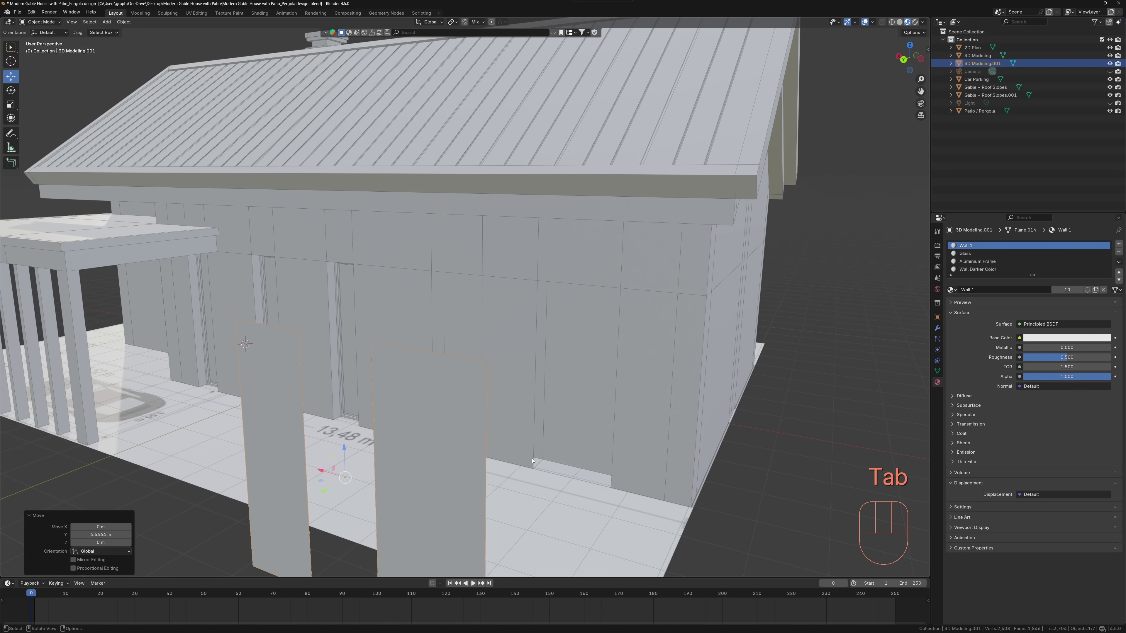
Step: Delete the wall faces remaining behind the two openings left by the panels separated from the side wall
middle_drag(399, 448, 350, 457)
key(Tab)
click(537, 488)
shift+click(445, 445)
key(Delete)
click(445, 444)
middle_drag(445, 445, 506, 433)
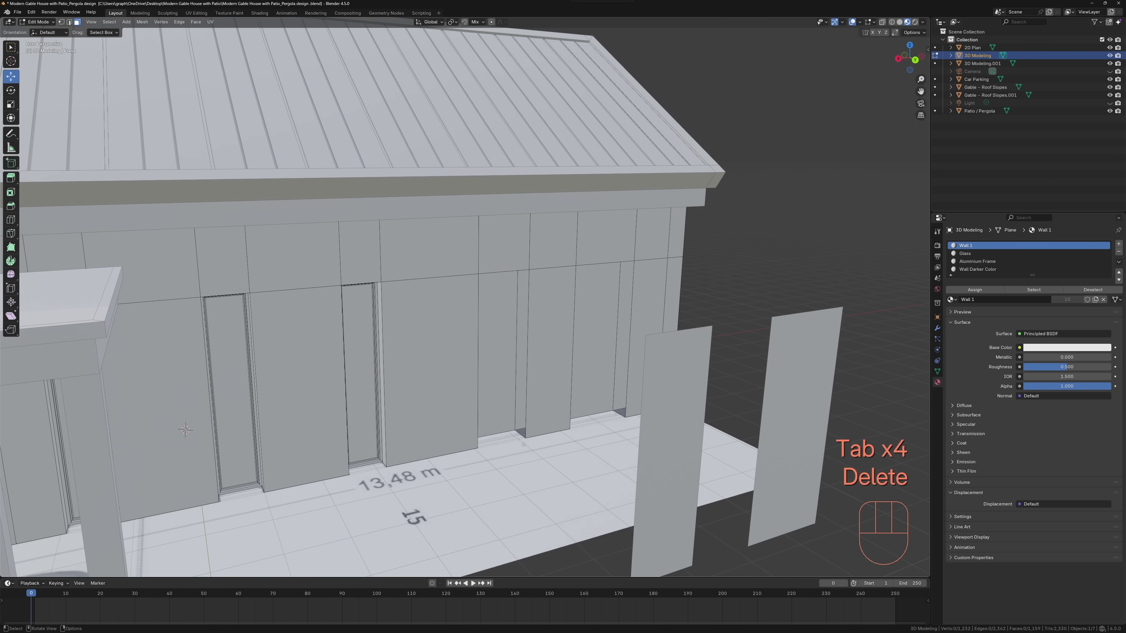
click(500, 394)
shift+click(595, 391)
key(Delete)
Step: Fill the missing reveal face on the wall piece between the two openings
key(2)
key(2)
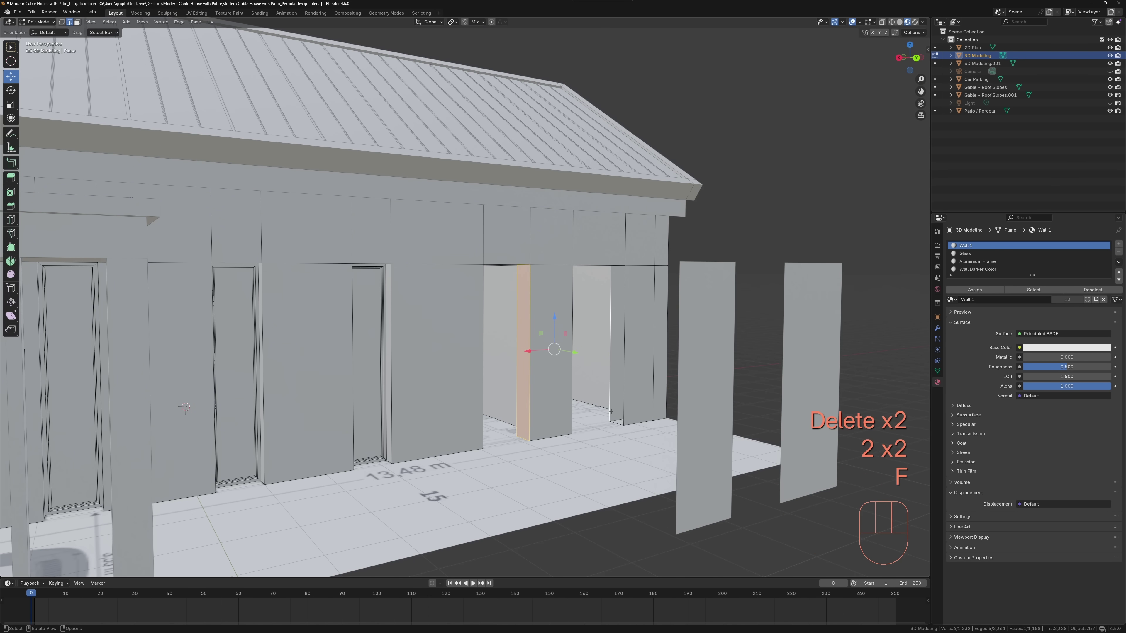
middle_drag(614, 413, 416, 416)
key(f)
mouse_move(501, 456)
middle_down()
mouse_move(493, 470)
mouse_move(517, 444)
middle_up()
Step: Move the two-panel object back along Y by about 6.85 m into the side wall's openings
key(Tab)
click(241, 419)
drag(183, 420, 459, 375)
middle_drag(459, 375, 482, 391)
scroll(583, 424, up, 3)
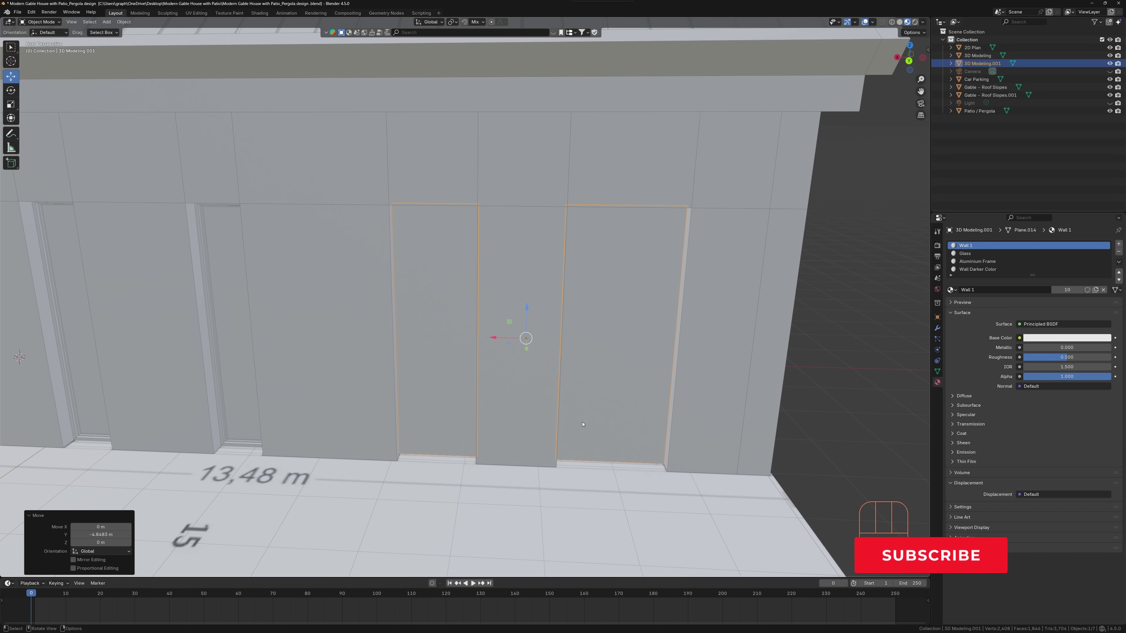
Step: Inset and extrude both panel faces repeatedly to form stepped window frames around the inner panes
key(Tab)
key(i)
click(631, 473)
middle_drag(632, 473, 598, 462)
key(e)
click(598, 465)
scroll(598, 465, up, 2)
key(i)
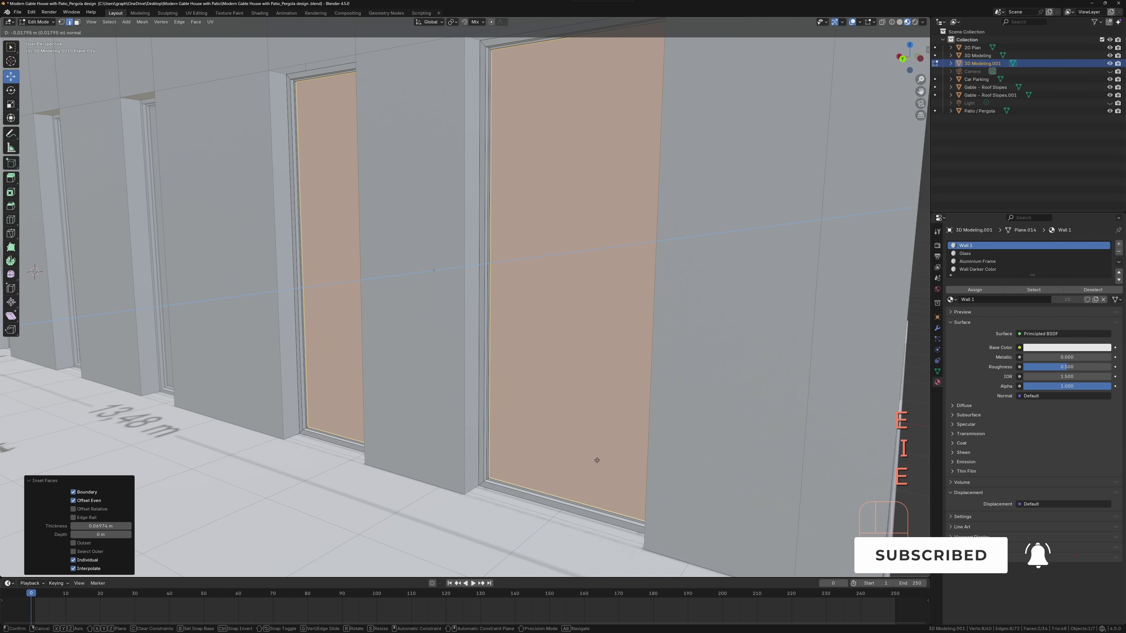
click(597, 460)
key(i)
click(595, 459)
Step: Assign Glass to the two panes and Aluminium Frame to their frames, and join the panels with the house walls
scroll(595, 460, down, 4)
click(965, 254)
click(975, 290)
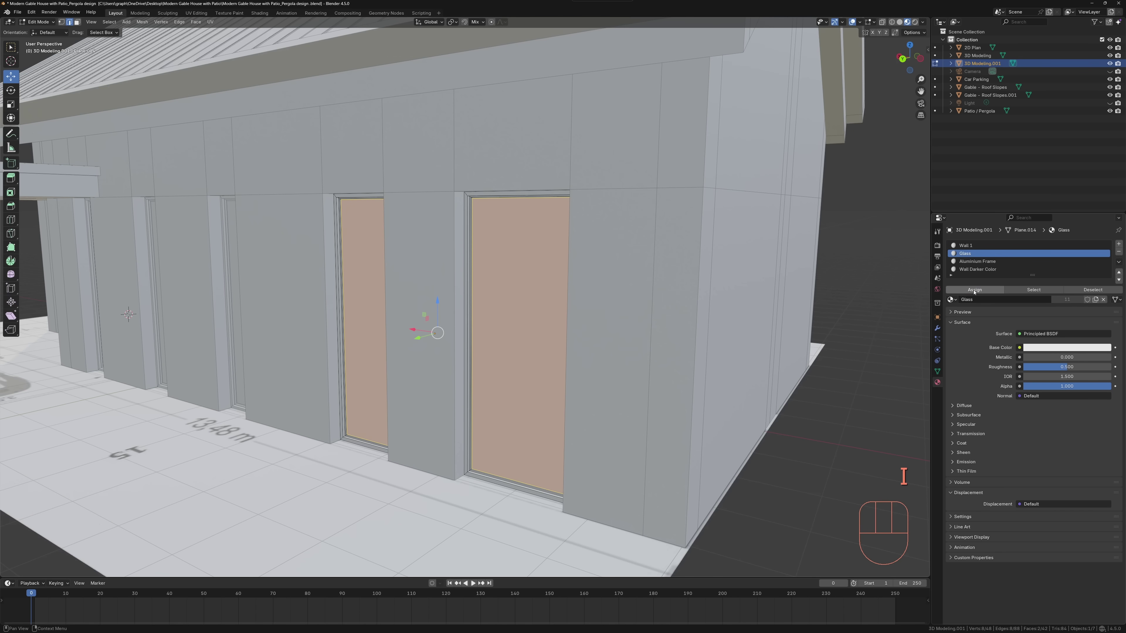
key(Tab)
scroll(667, 407, down, 3)
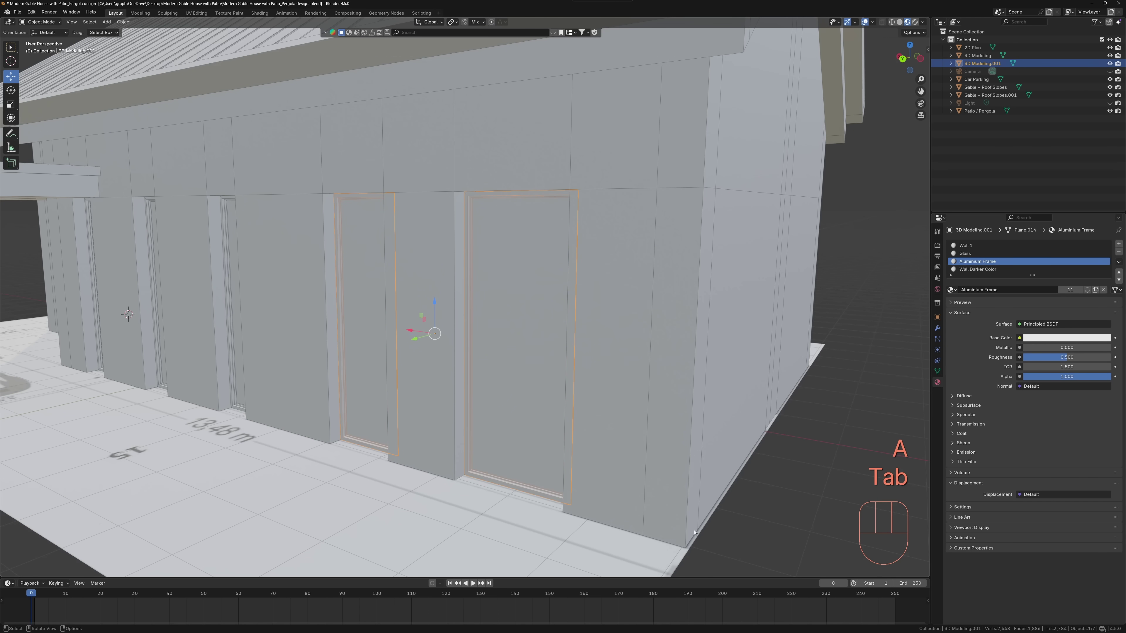
key(ctrl+j)
Step: Save the house file
scroll(744, 523, down, 4)
middle_drag(744, 523, 551, 446)
middle_drag(738, 472, 409, 398)
scroll(711, 460, down, 4)
scroll(458, 485, up, 3)
key(ctrl+s)
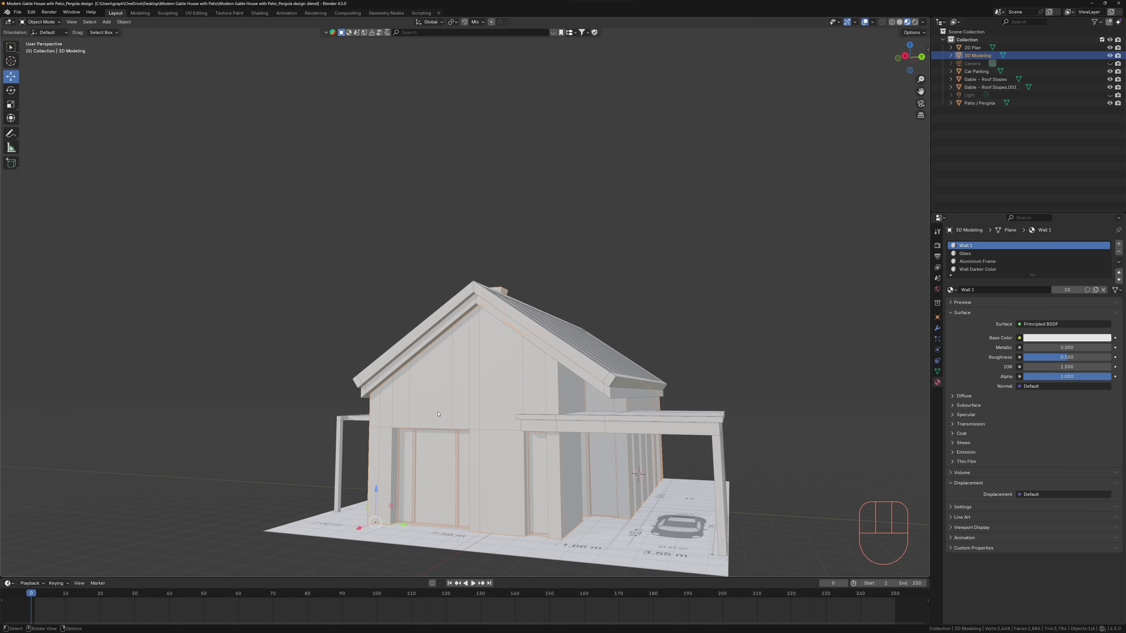
Step: Separate the three gable faces above the large three-part glazed opening into a new object
key(ctrl+w)
middle_drag(430, 453, 401, 497)
scroll(452, 311, up, 4)
key(ctrl+w)
middle_drag(443, 302, 530, 266)
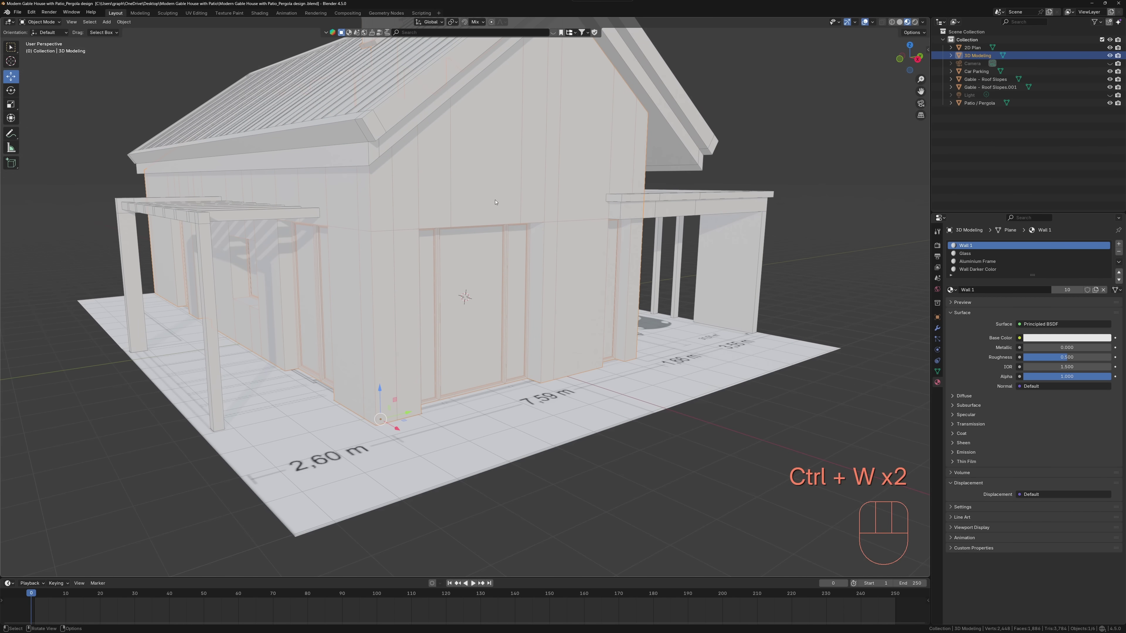
key(Tab)
middle_drag(495, 203, 424, 198)
scroll(424, 198, up, 2)
drag(444, 198, 520, 216)
middle_drag(524, 224, 511, 248)
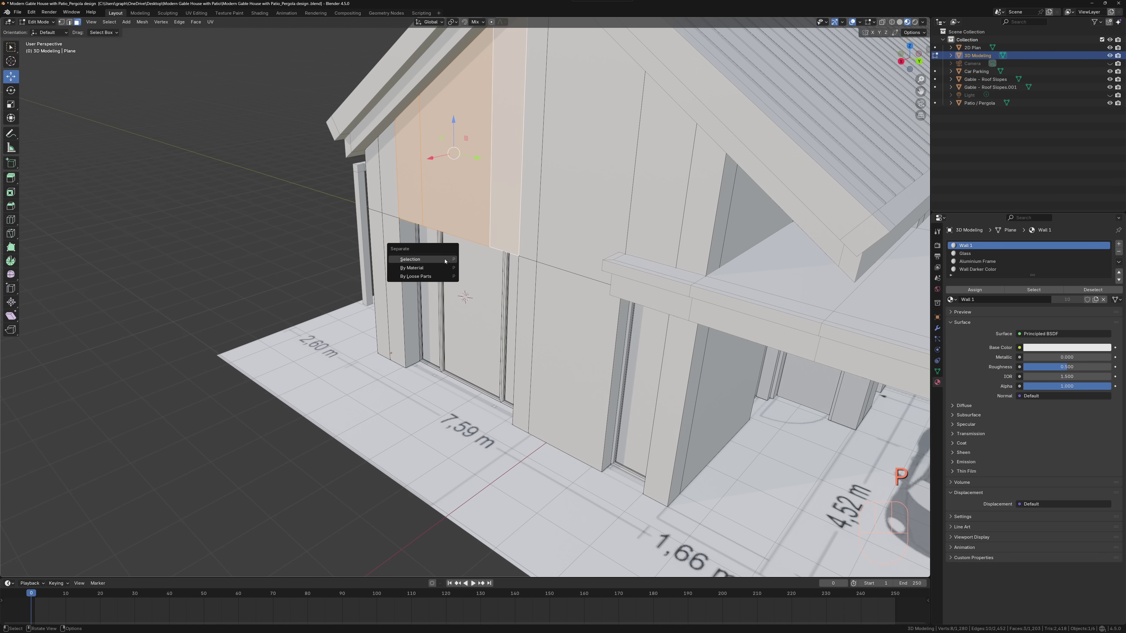
Step: Set the new gable panel object's origin to its geometry and move it out along X, away from the gable wall
key(Tab)
click(471, 169)
right_click(470, 169)
click(535, 179)
drag(432, 142, 31, 248)
Step: Delete the wall faces remaining behind the gable opening and fill the reveal face at its edge
key(Tab)
click(426, 224)
key(Delete)
click(426, 223)
key(f)
middle_drag(407, 217, 409, 186)
click(424, 117)
shift+click(461, 155)
middle_drag(456, 155, 519, 226)
shift+click(523, 146)
key(Delete)
Step: Fill the tall reveal face on the gable opening's side nearest the carport
click(517, 186)
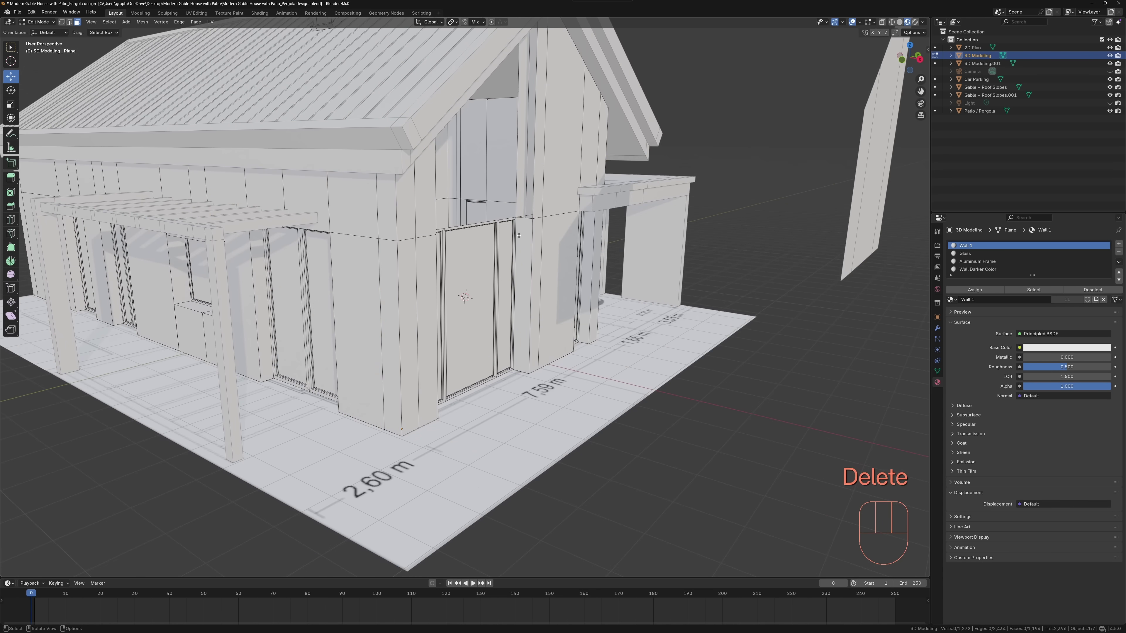
middle_drag(513, 139, 530, 88)
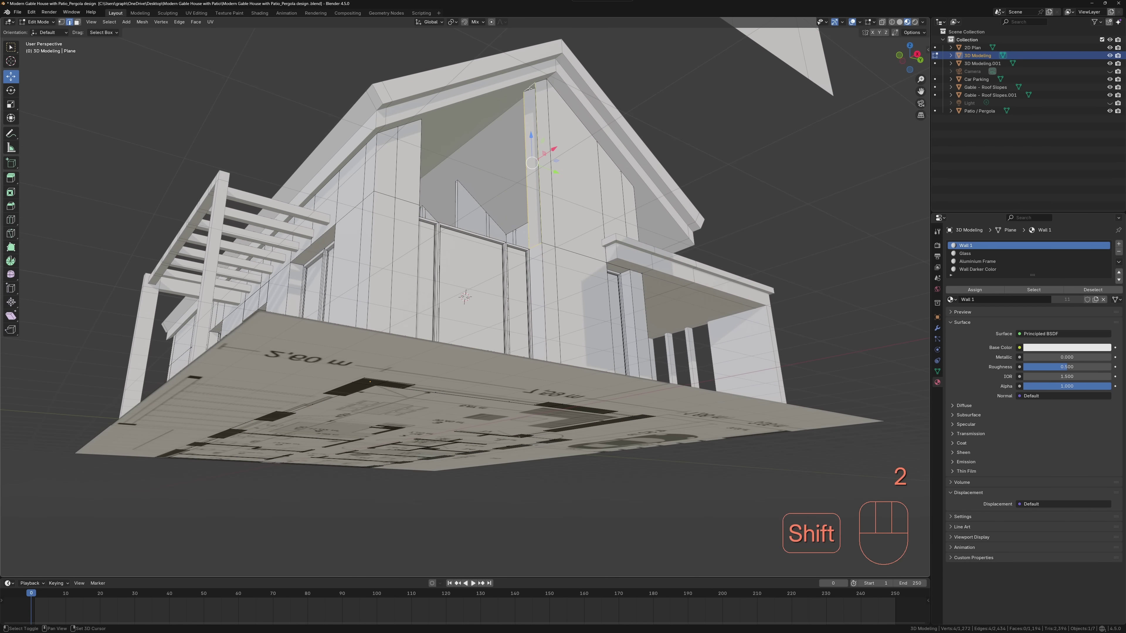
middle_drag(479, 182, 523, 222)
scroll(483, 284, up, 3)
scroll(483, 284, down, 3)
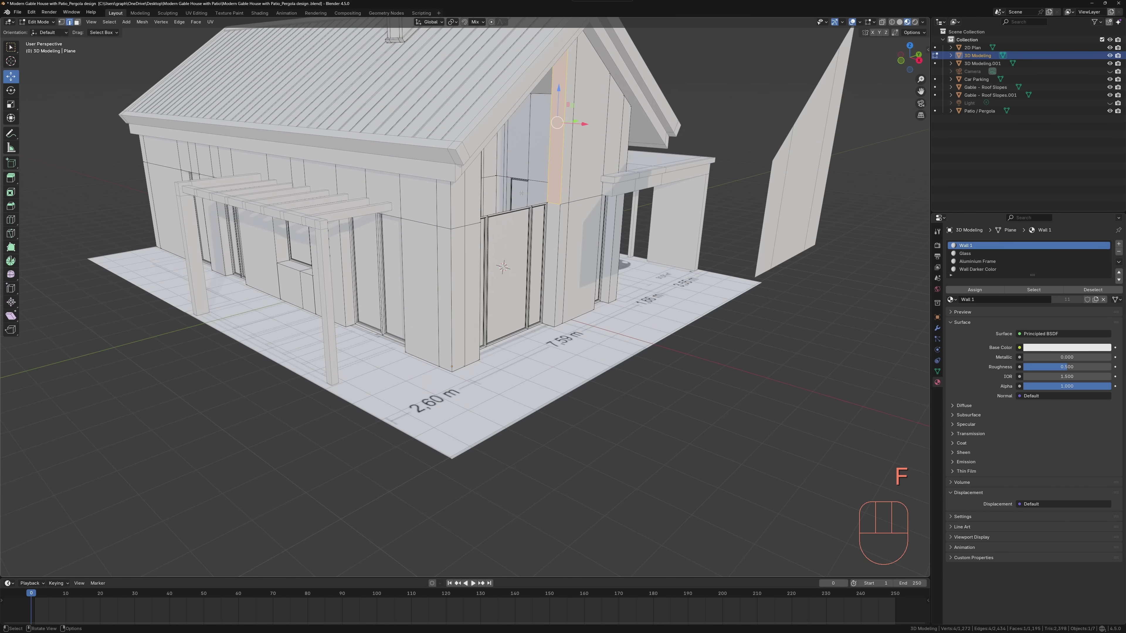
Step: Move the three-panel gable object back along X into the gable opening
key(Tab)
click(808, 192)
scroll(489, 252, up, 10)
Step: Inset and extrude the three gable panel faces repeatedly to form stepped frames around the inner panes
key(Tab)
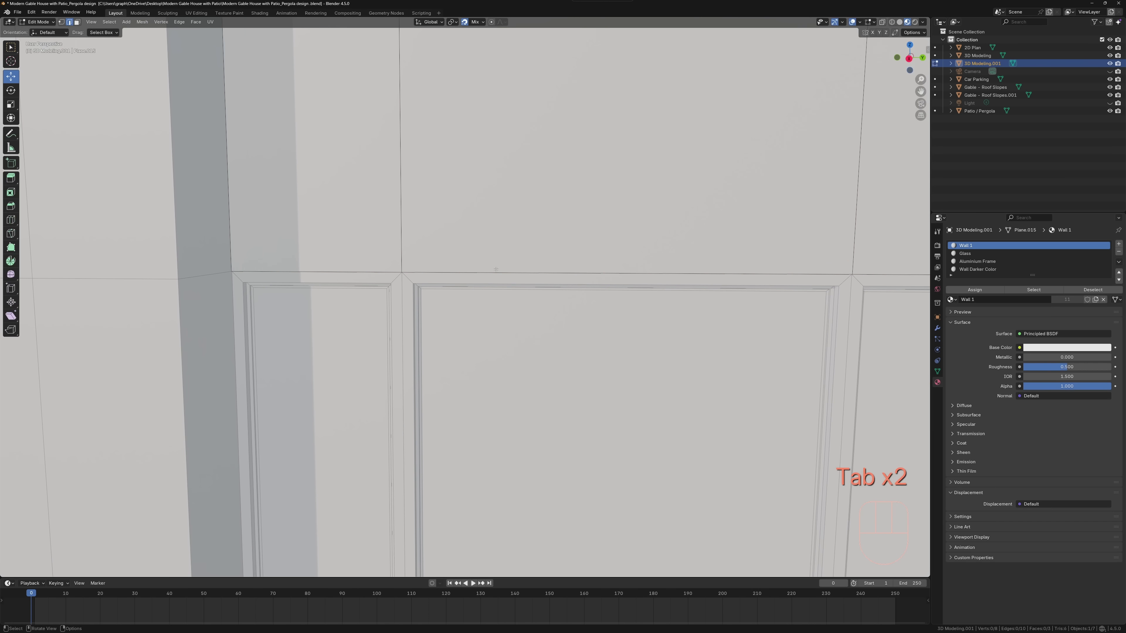
key(i)
click(504, 292)
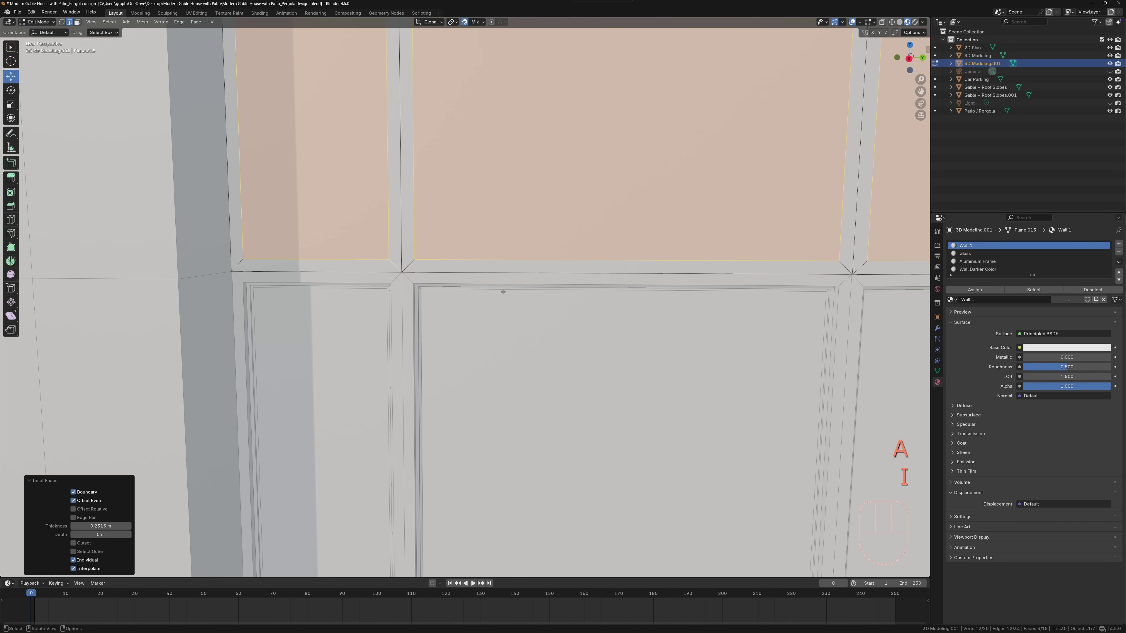
middle_drag(503, 292, 555, 295)
key(e)
click(561, 294)
key(i)
click(578, 296)
middle_drag(578, 296, 585, 265)
key(ctrl+z)
key(e)
click(571, 262)
key(i)
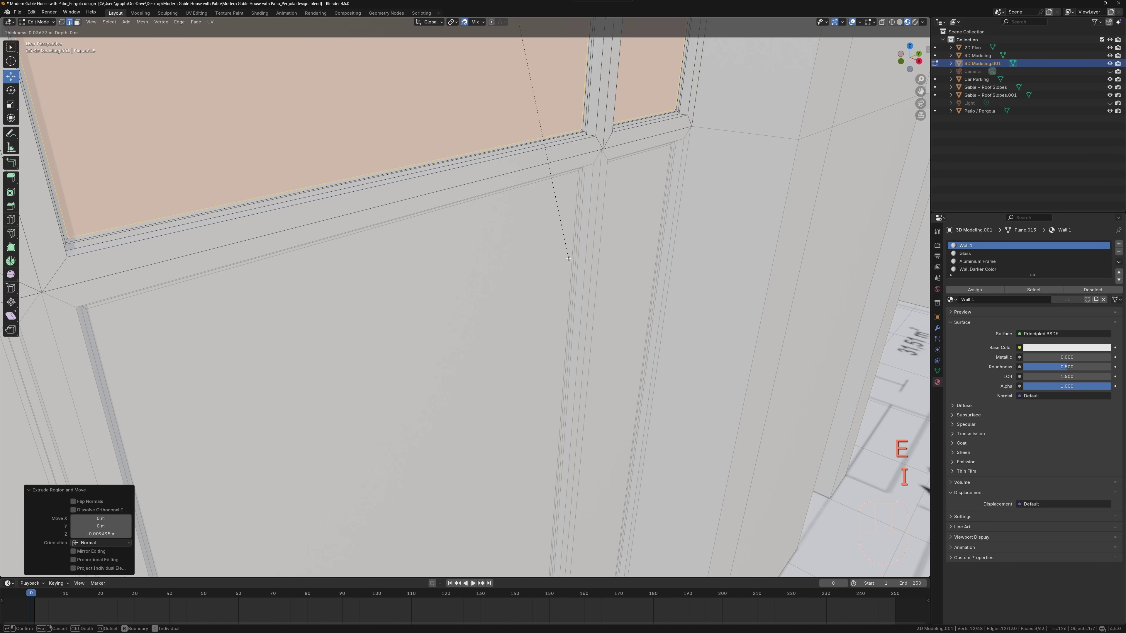
key(Escape)
Step: Assign Glass to the three gable panes and Aluminium Frame to their surrounding frames
click(965, 254)
click(974, 290)
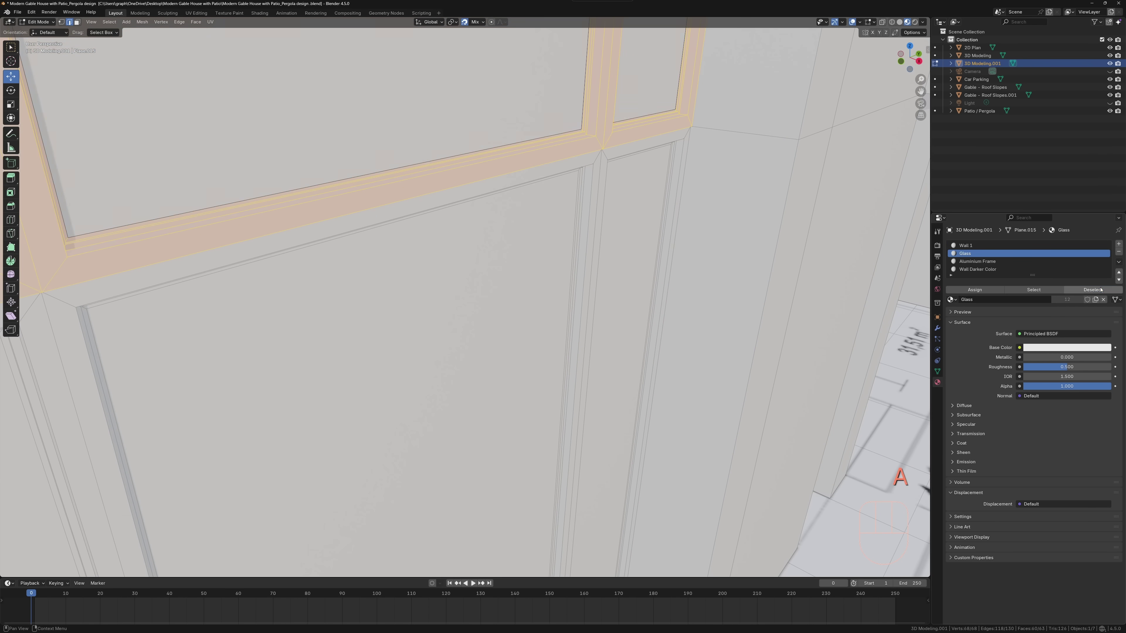
scroll(532, 269, down, 7)
middle_drag(525, 267, 479, 247)
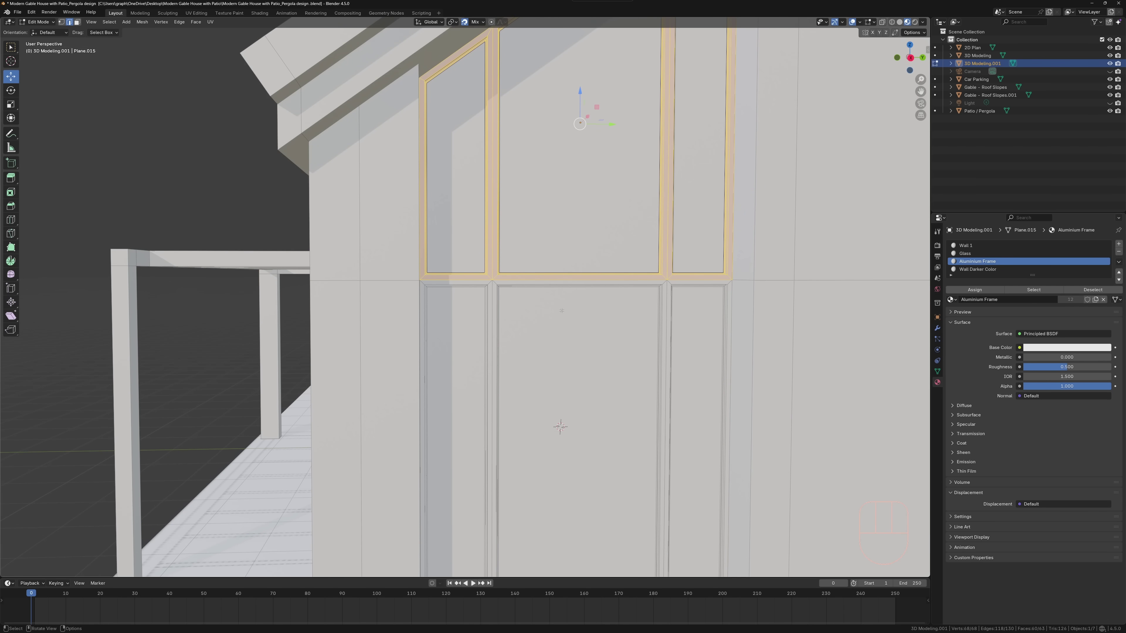
Step: Select the three upper gable panes and join the gable panel object with the house walls
key(3)
key(3)
click(473, 219)
shift+click(576, 224)
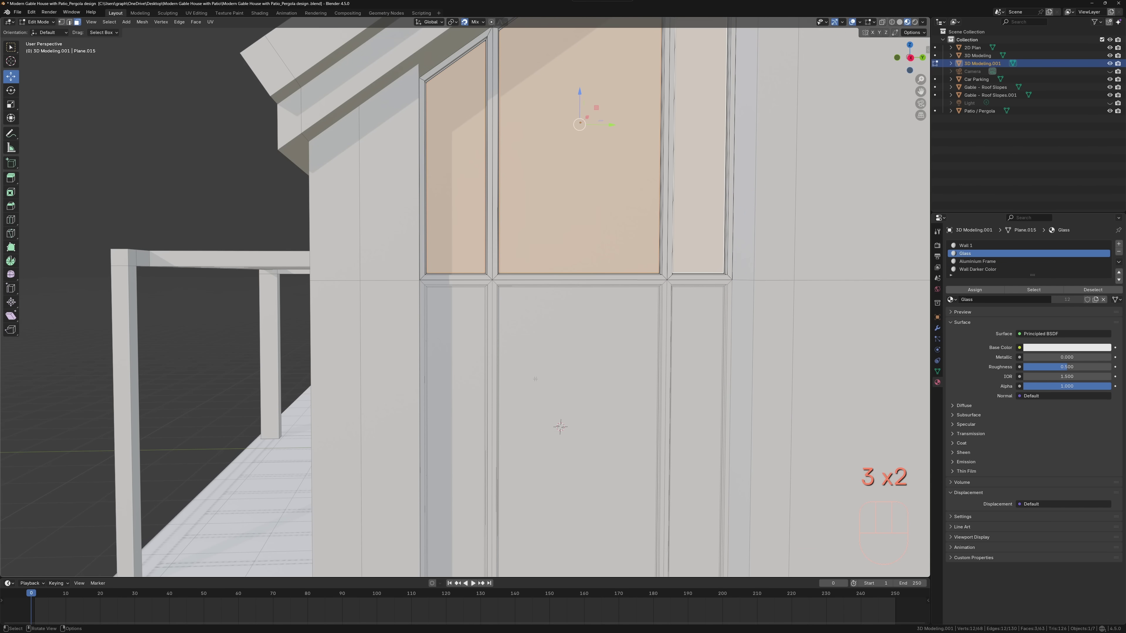
key(Tab)
shift+click(396, 338)
key(Tab)
shift+click(641, 348)
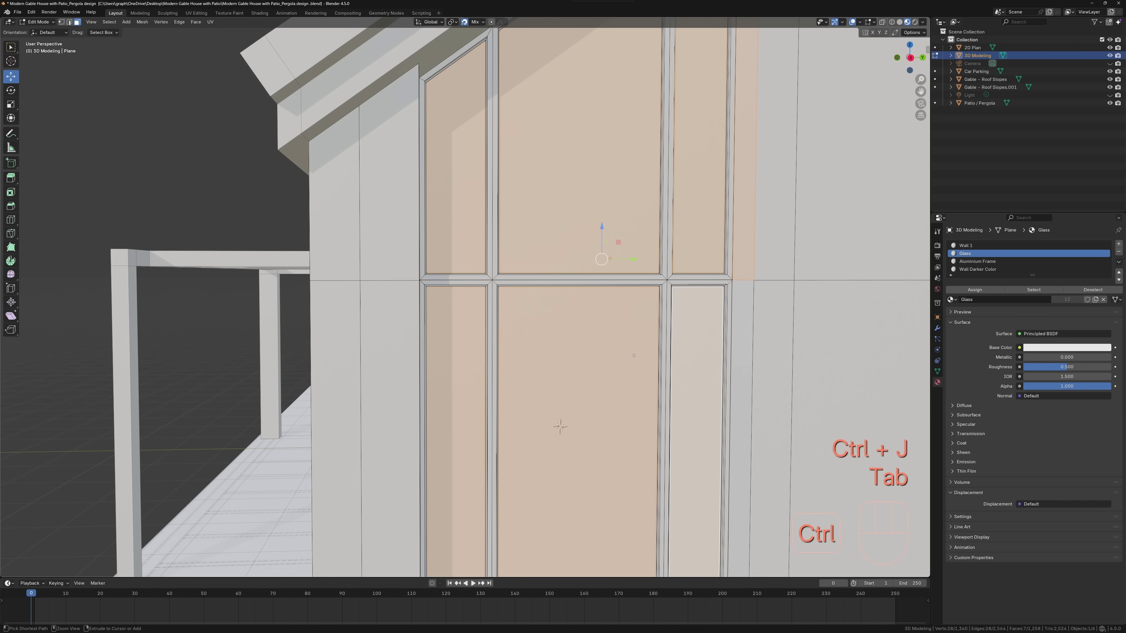
key(ctrl+KP_Add)
key(ctrl+KP_Add)
key(ctrl+KP_Add)
key(ctrl+KP_Add)
Step: Select the upper and lower panes of the gable glazing and grow the selection across all their frames
click(632, 249)
shift+click(698, 248)
shift+click(693, 341)
shift+click(455, 366)
shift+click(461, 199)
key(ctrl+KP_Add)
key(ctrl+KP_Add)
key(ctrl+KP_Add)
key(ctrl+KP_Add)
key(ctrl+KP_Add)
middle_drag(476, 146, 517, 171)
scroll(517, 170, down, 3)
drag(547, 265, 553, 268)
middle_drag(553, 269, 639, 275)
scroll(620, 289, down, 2)
middle_drag(590, 306, 543, 328)
scroll(607, 321, down, 3)
key(ctrl+z)
Step: Duplicate the selected gable glazing along X by about -21.02 m, beyond the opposite gable end
key(shift+d)
key(x)
click(354, 288)
middle_drag(355, 289, 401, 308)
click(142, 23)
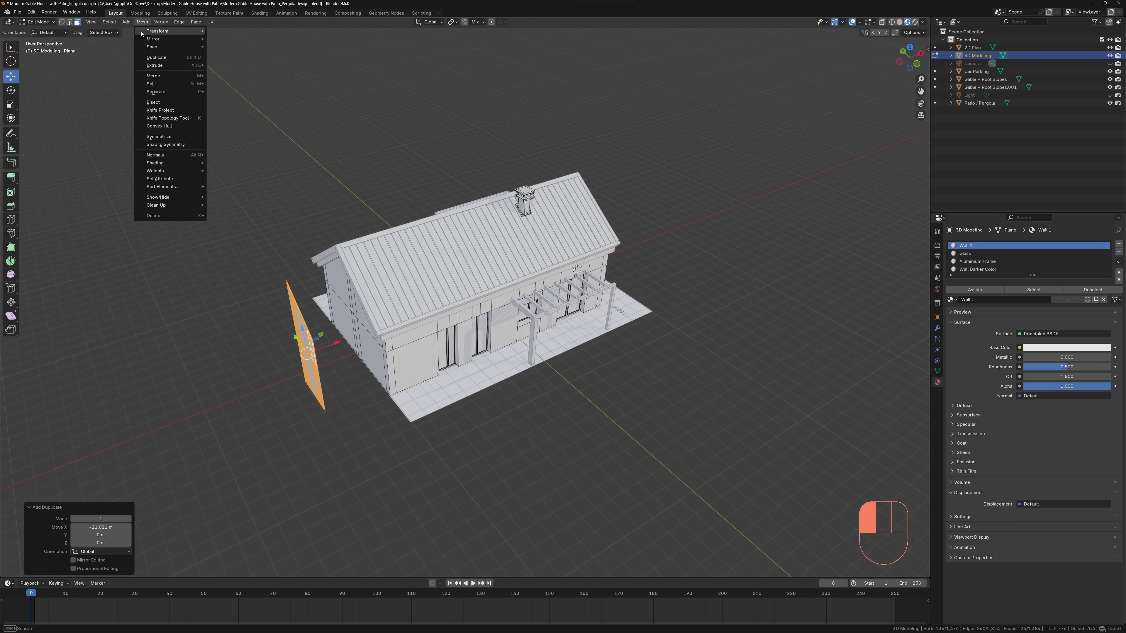
mouse_move(170, 155)
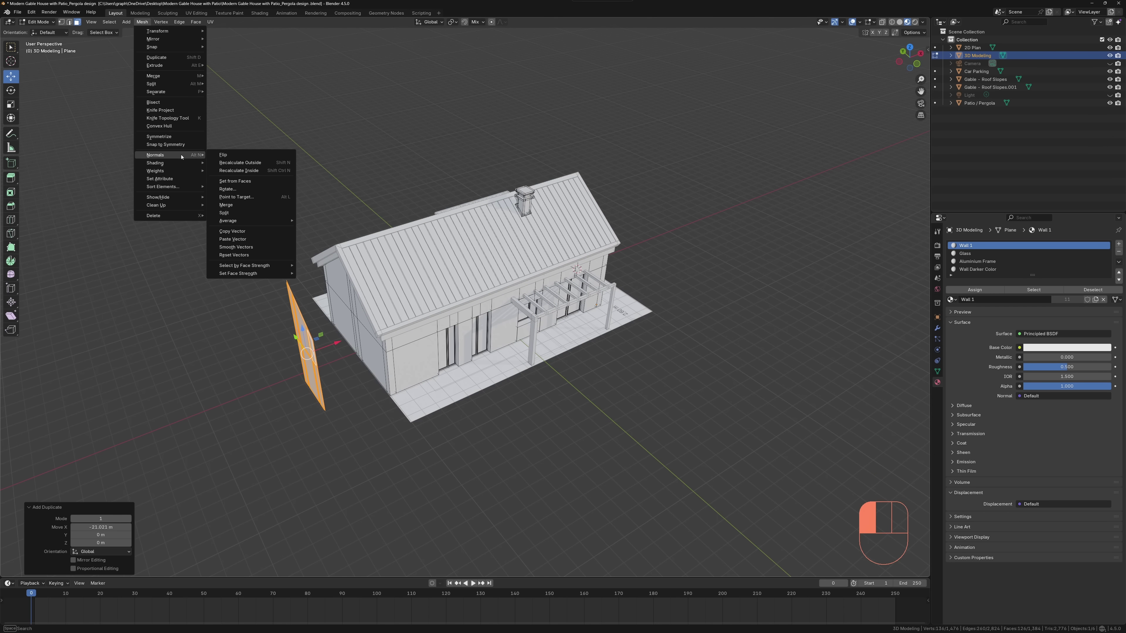
mouse_move(198, 24)
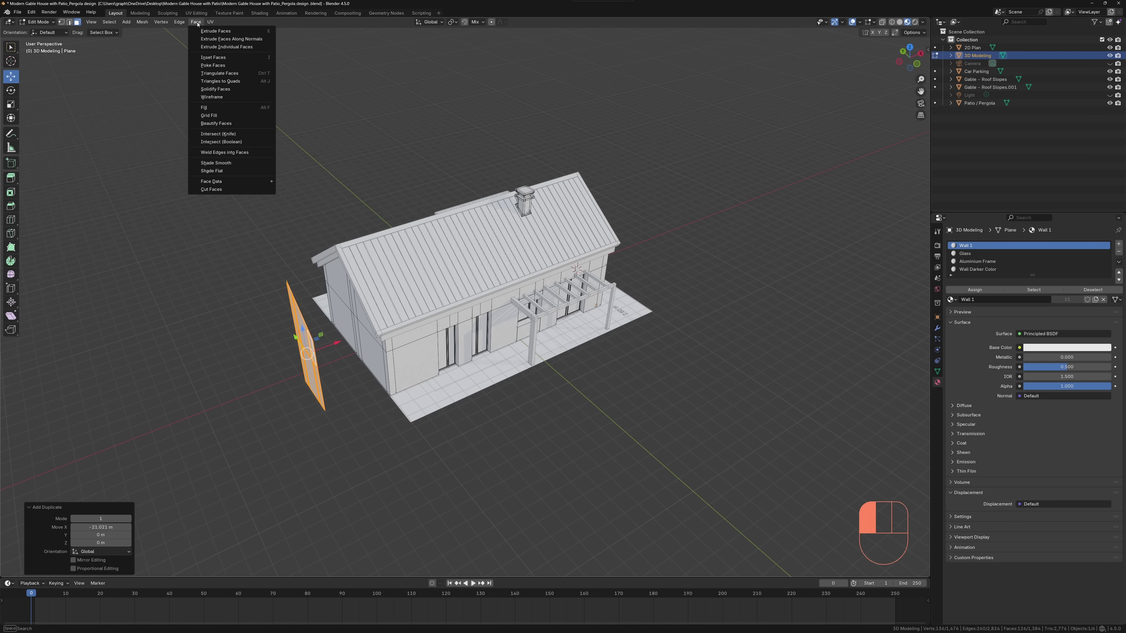
mouse_move(143, 23)
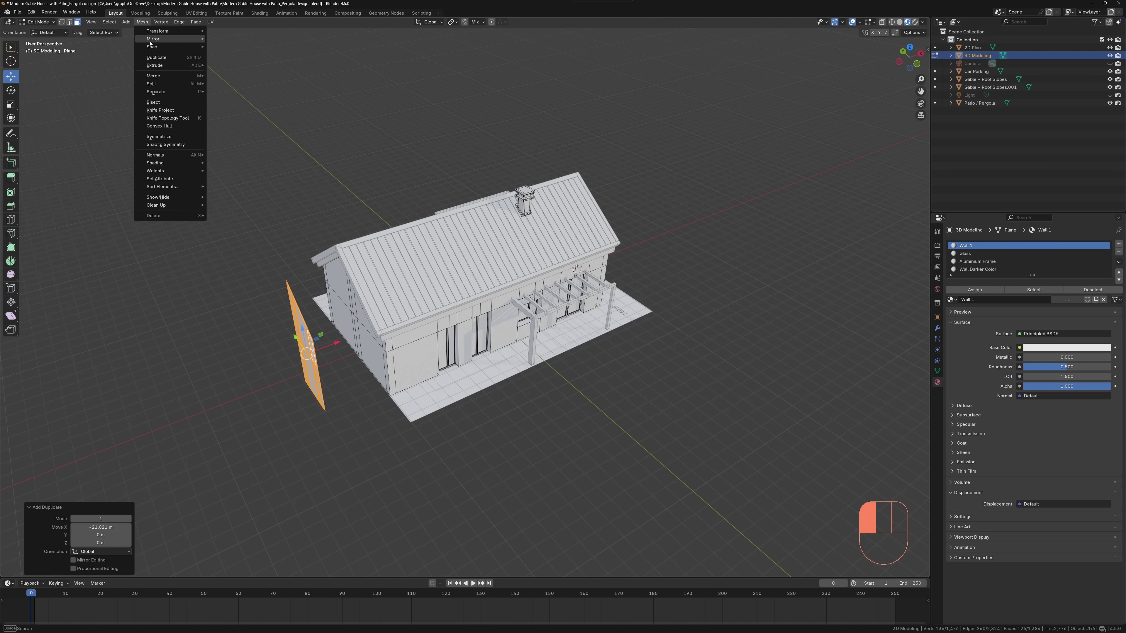
click(232, 58)
key(ctrl+z)
Step: Mirror the duplicated glazing along global X and position it along X in front of the opposite gable wall
click(142, 22)
click(230, 49)
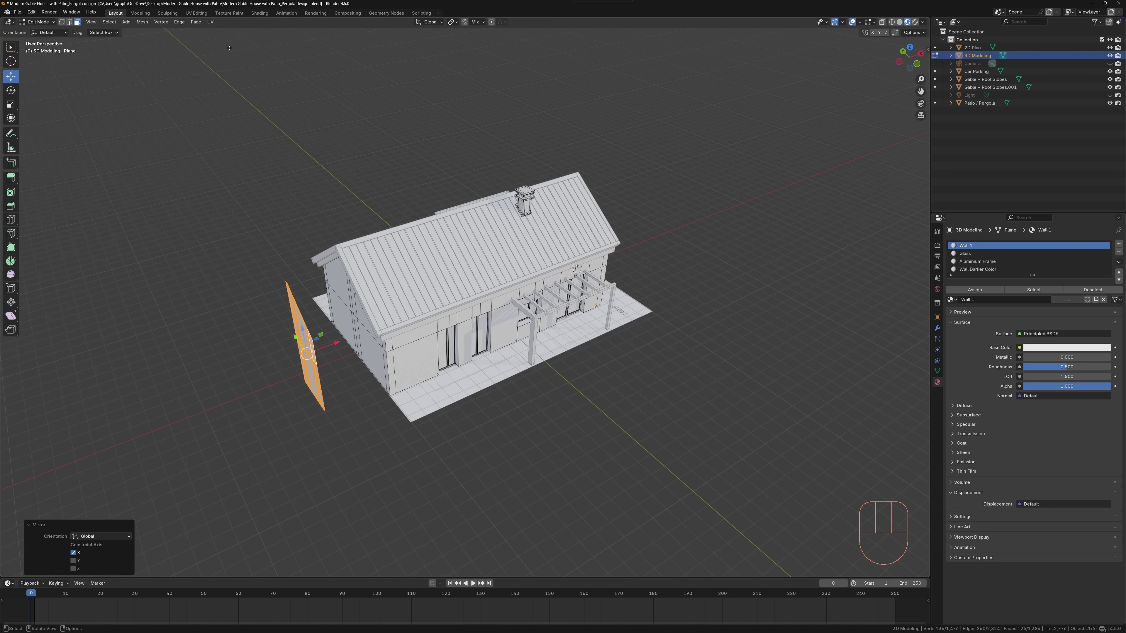
drag(338, 341, 394, 320)
middle_drag(395, 319, 368, 351)
scroll(445, 284, up, 5)
drag(337, 262, 251, 282)
Step: Delete the upper and lower wall faces, outer and inner, where the glazing goes in the opposite gable
click(321, 328)
middle_drag(435, 293, 589, 285)
click(651, 317)
key(Delete)
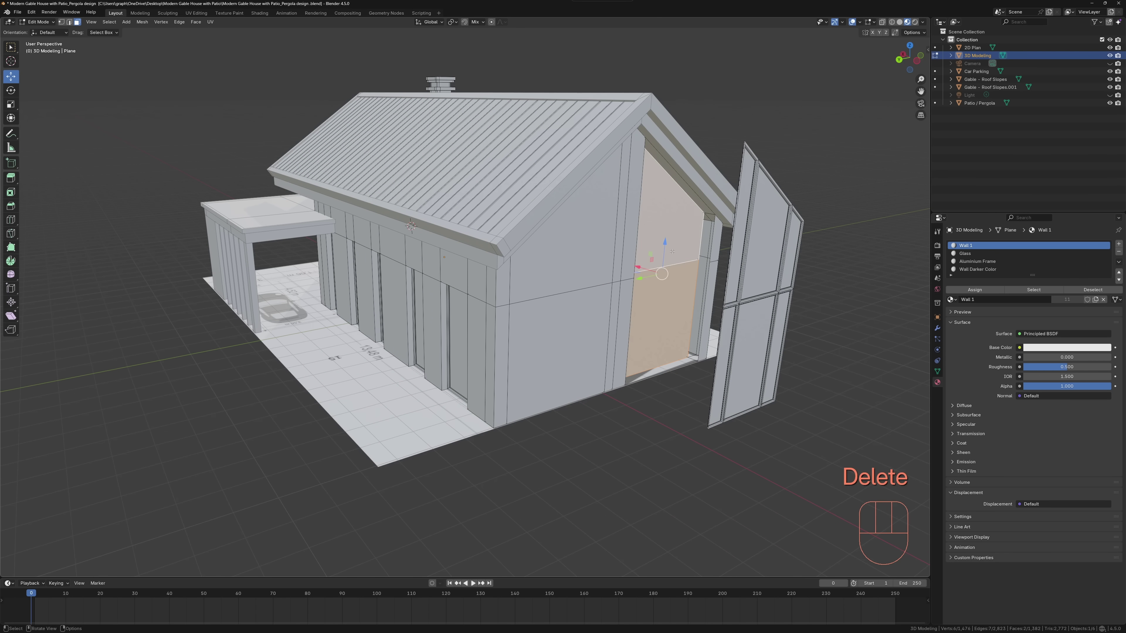
key(Delete)
key(Delete)
Step: Fill the tall side reveal of the opposite gable's opening and delete the leftover face
key(2)
middle_drag(688, 191, 693, 293)
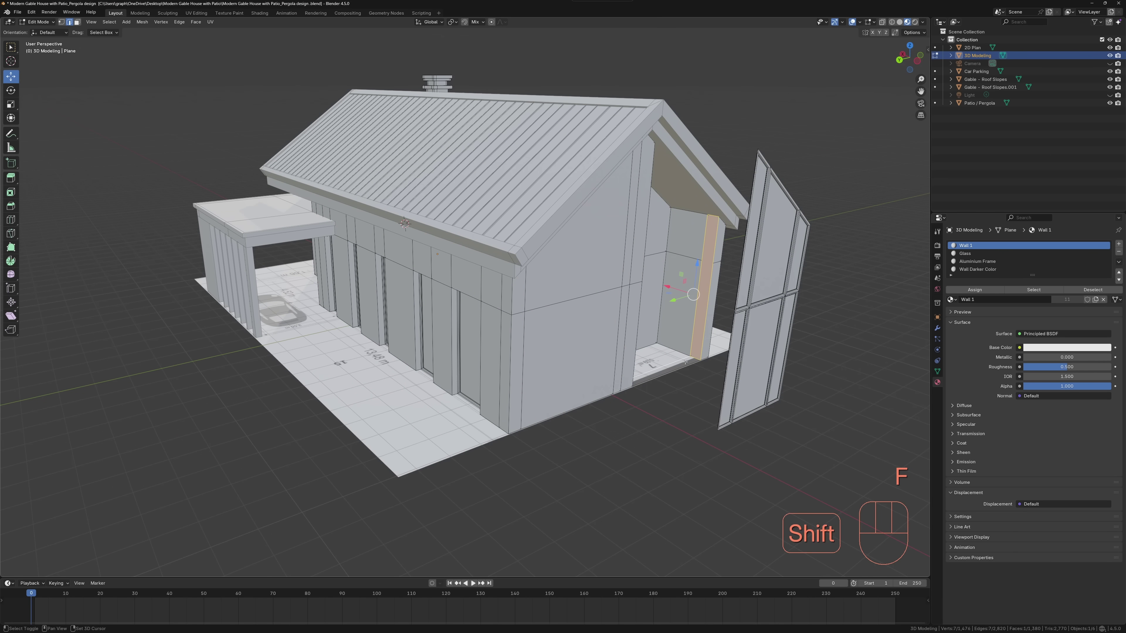
key(Delete)
Step: Save the house file with the opposite gable's opening cut
middle_drag(685, 363, 315, 293)
key(ctrl+s)
scroll(316, 293, up, 8)
key(2)
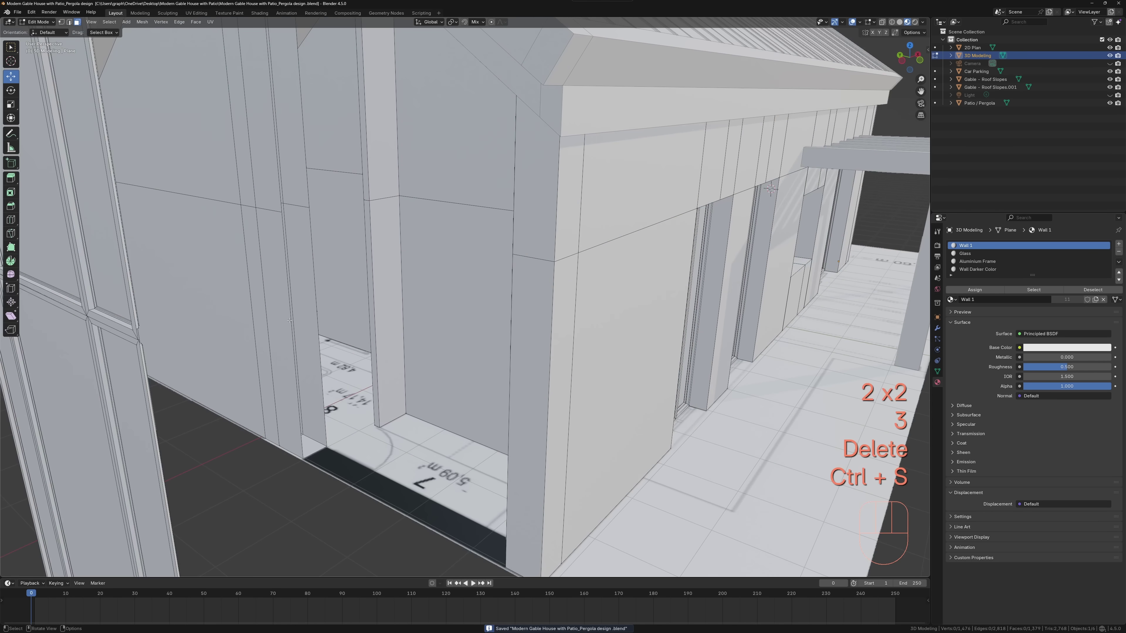
Step: Fill the remaining open side reveal of the opposite gable's opening
shift+click(315, 452)
scroll(315, 443, down, 4)
shift+middle_drag(310, 399, 258, 283)
key(f)
Step: Select the whole mirrored glazing, move it along X into the gable opening and along Y by about -0.117 m
mouse_move(249, 231)
middle_down()
mouse_move(200, 270)
mouse_move(151, 280)
mouse_move(131, 301)
middle_up()
scroll(167, 262, down, 4)
key(Tab)
key(Tab)
key(z)
click(85, 301)
drag(55, 237, 179, 489)
middle_drag(177, 479, 190, 394)
drag(164, 377, 278, 362)
middle_drag(277, 362, 330, 375)
mouse_move(450, 331)
mouse_down()
mouse_move(461, 333)
mouse_move(433, 329)
mouse_up()
key(shift+Tab)
middle_drag(436, 338, 454, 346)
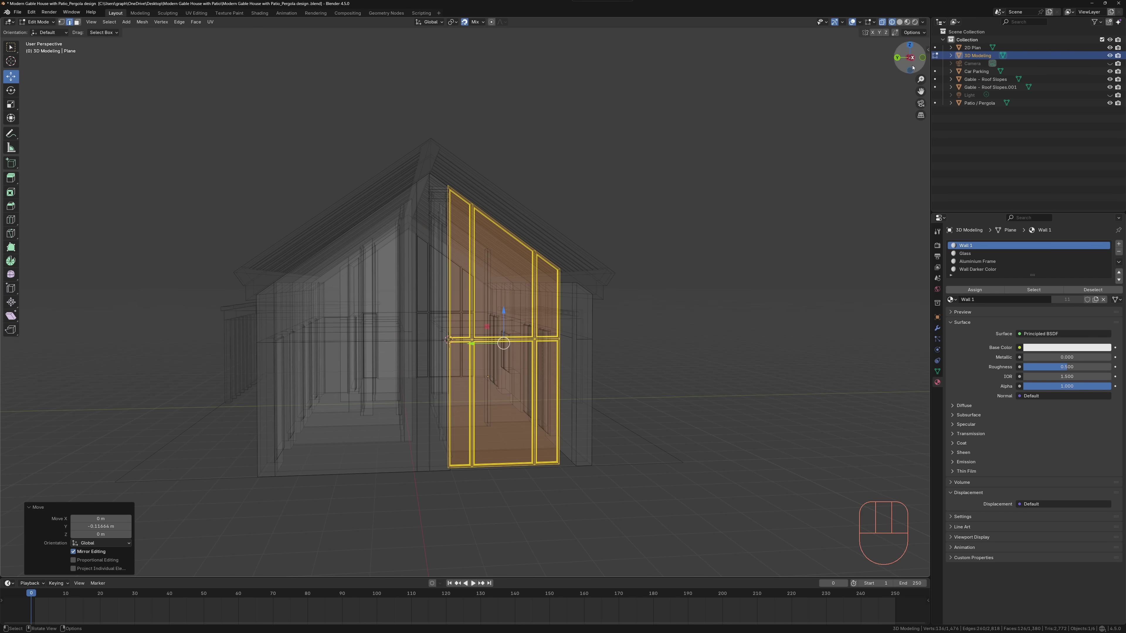
Step: Separate the selected gable glazing into its own object and set its origin to geometry
click(911, 58)
scroll(447, 260, up, 1)
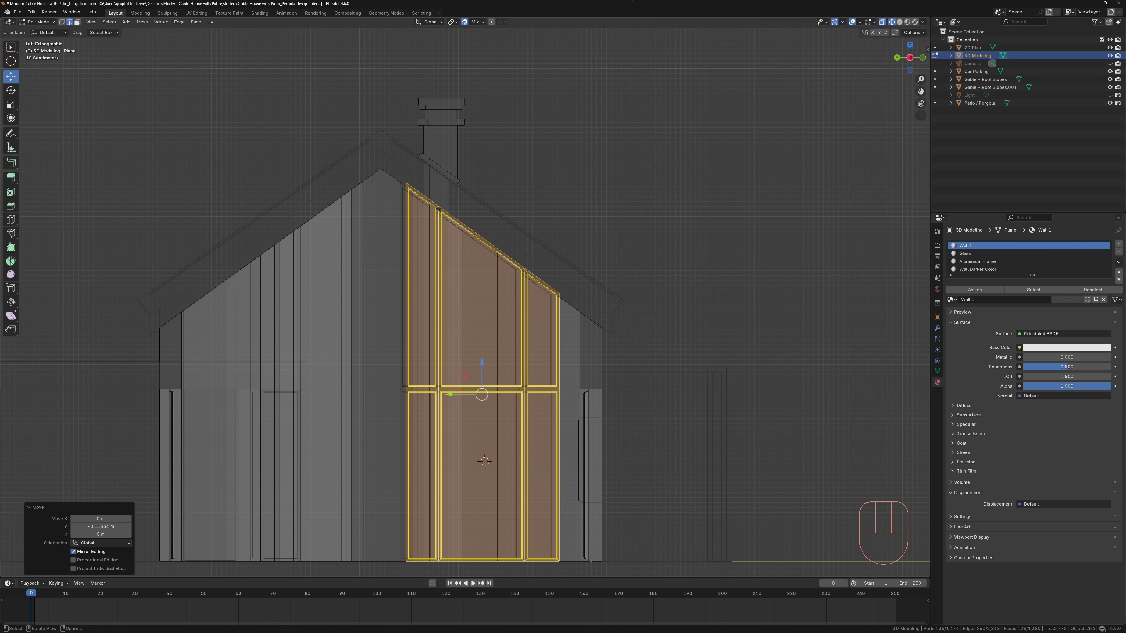
key(1)
key(Tab)
key(Tab)
middle_drag(418, 178, 420, 353)
key(p)
click(420, 353)
key(Tab)
click(322, 522)
right_click(322, 520)
click(352, 513)
middle_drag(326, 450, 354, 441)
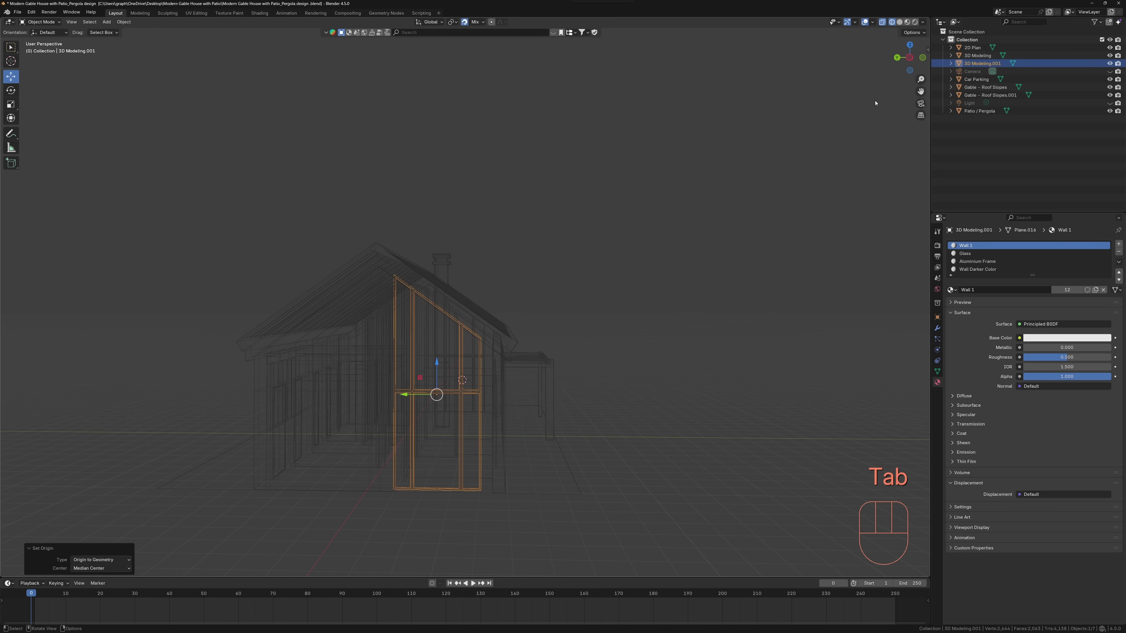
Step: Lower the upper sloped-frame vertices of the separated glazing along Z by about 0.084 m, using the wall outline as reference
click(912, 60)
key(Tab)
click(973, 56)
drag(490, 249, 536, 278)
shift+middle_drag(515, 339, 513, 271)
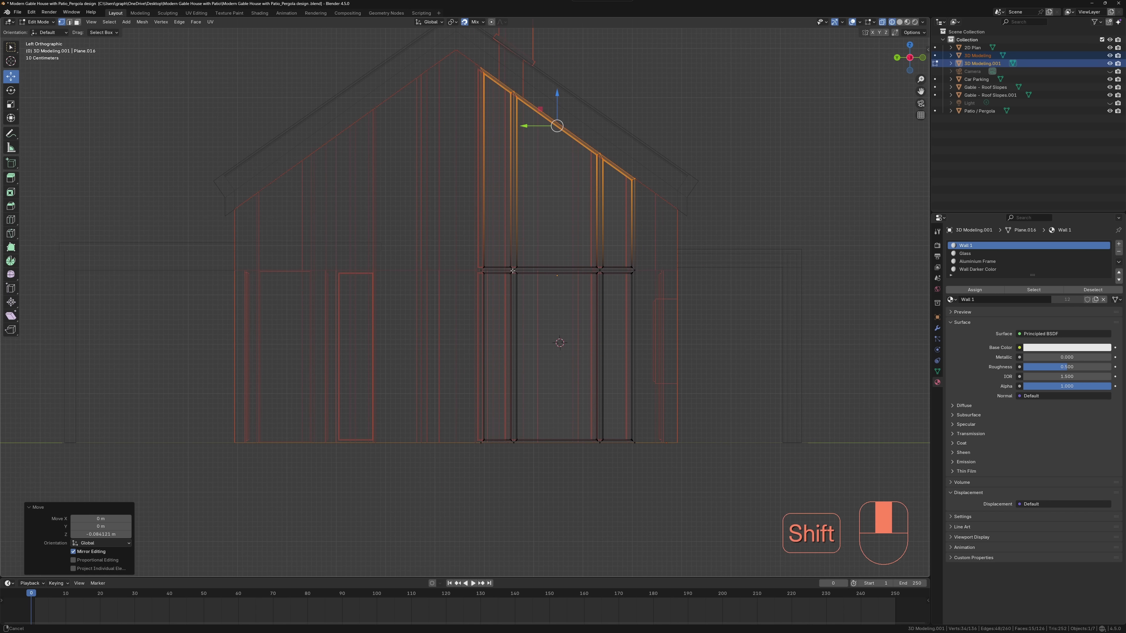
click(899, 23)
key(shift+z)
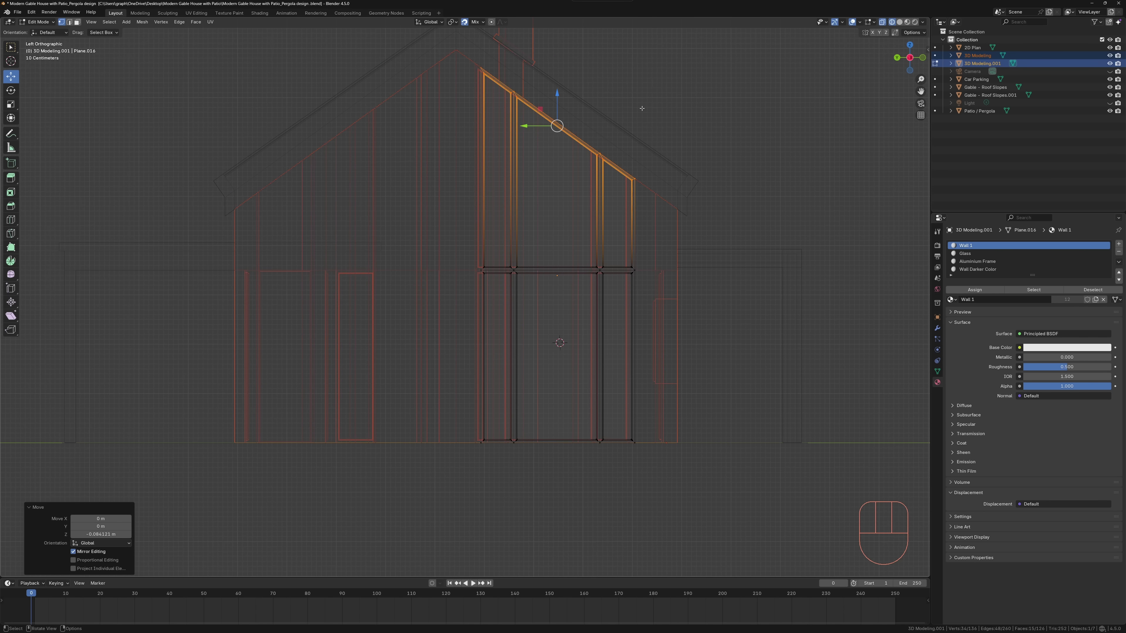
Step: Move the glazing's vertices beside the central wall strip along Y to meet the opening's edge
drag(491, 471, 491, 472)
mouse_move(450, 264)
mouse_down()
mouse_move(424, 264)
mouse_move(459, 264)
mouse_up()
key(shift+z)
middle_drag(528, 270, 517, 267)
scroll(518, 267, up, 6)
shift+middle_drag(395, 263, 290, 281)
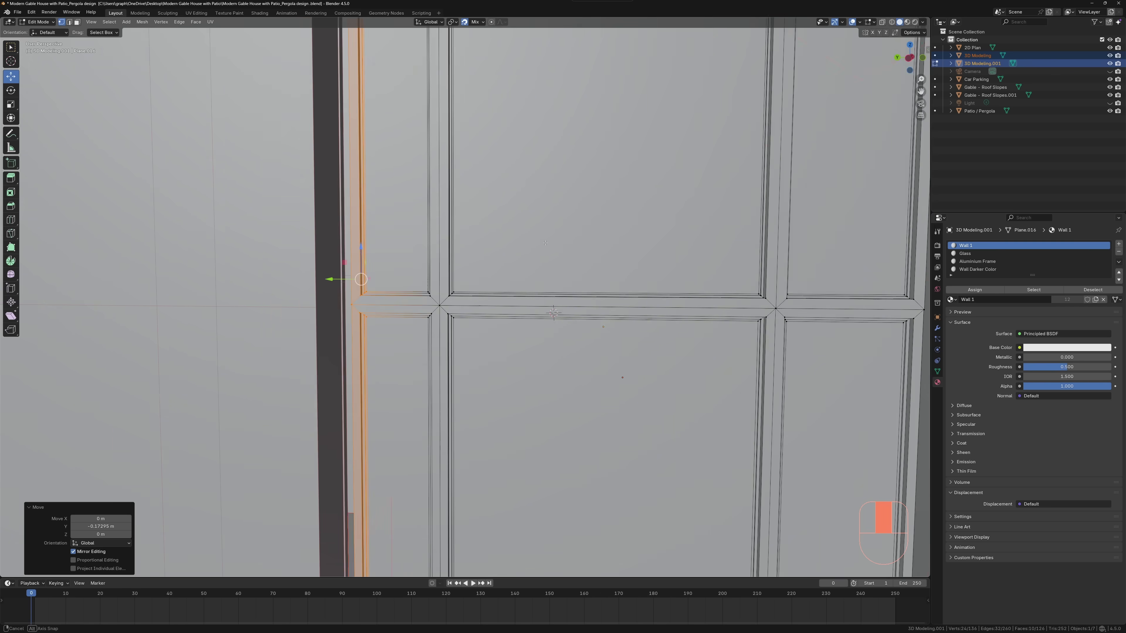
drag(280, 281, 258, 280)
Step: Select the vertices of the glazing's outer side and shift them along Y towards the outer wall
scroll(295, 248, down, 6)
click(909, 58)
key(shift+z)
drag(549, 177, 525, 394)
drag(497, 275, 557, 336)
Step: Try to lower the glazing's outer top corner vertices along Z to follow the roof slope
scroll(556, 334, up, 9)
shift+middle_drag(556, 335, 501, 470)
drag(467, 159, 508, 209)
scroll(507, 207, down, 6)
shift+middle_drag(508, 206, 499, 267)
drag(537, 153, 498, 124)
scroll(499, 123, up, 9)
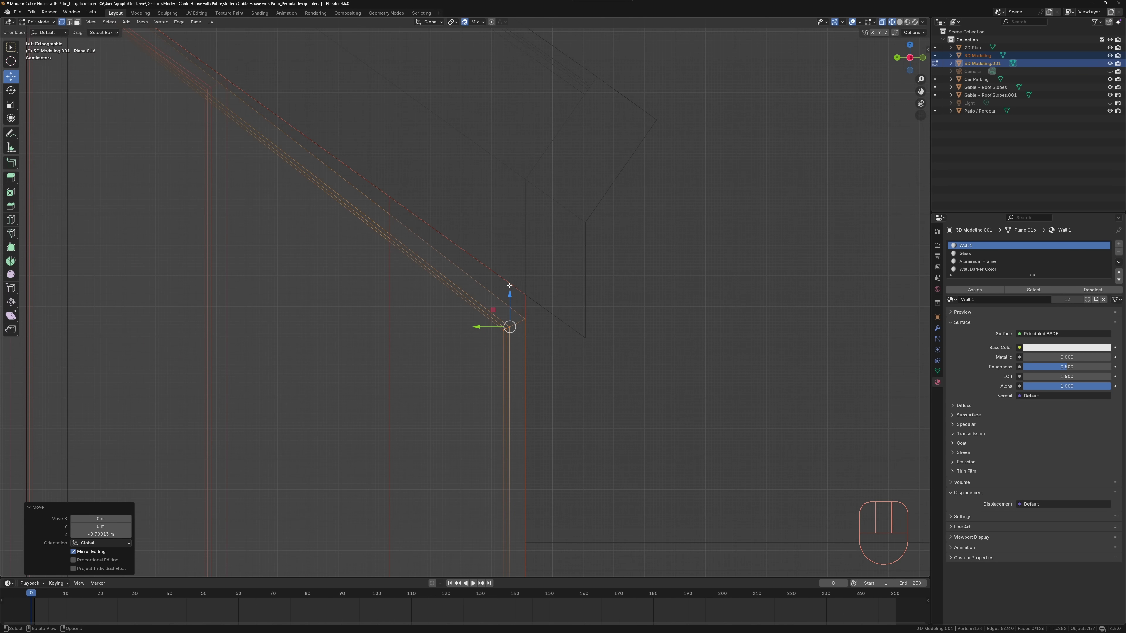
key(g)
click(525, 294)
scroll(518, 291, down, 6)
shift+middle_drag(411, 232, 538, 355)
scroll(426, 342, down, 5)
mouse_move(426, 342)
shift+middle_down()
mouse_move(387, 260)
mouse_move(483, 266)
mouse_move(466, 265)
shift+middle_up()
click(449, 261)
click(911, 58)
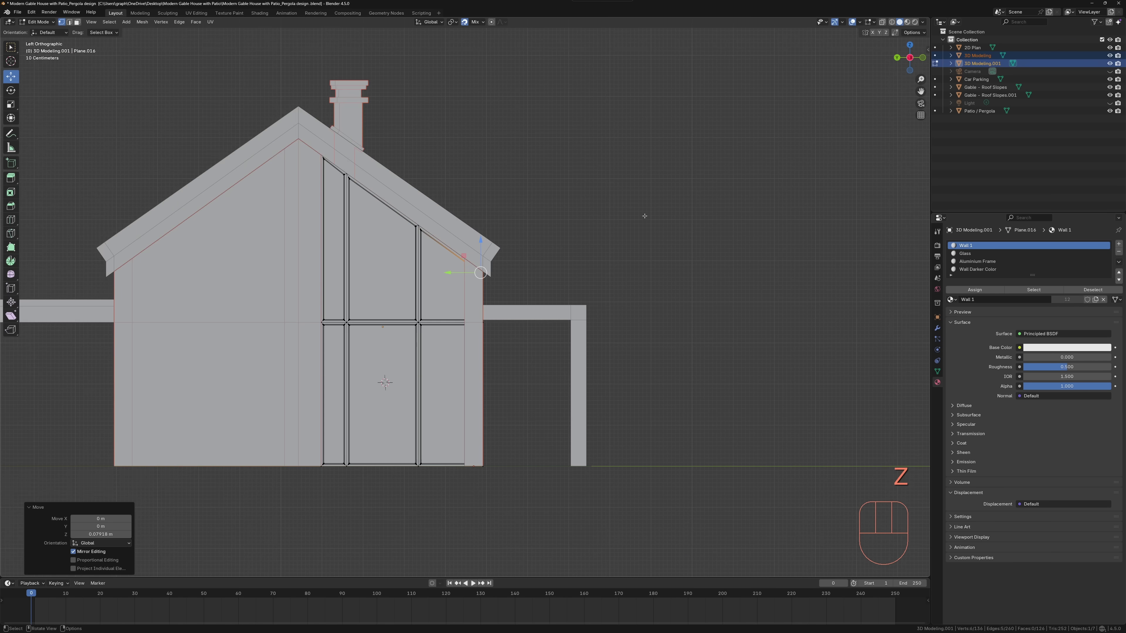
Step: Undo the vertical adjustments to the glazing's outer top corner
key(Tab)
key(Tab)
click(892, 22)
key(ctrl+z)
key(ctrl+z)
key(ctrl+z)
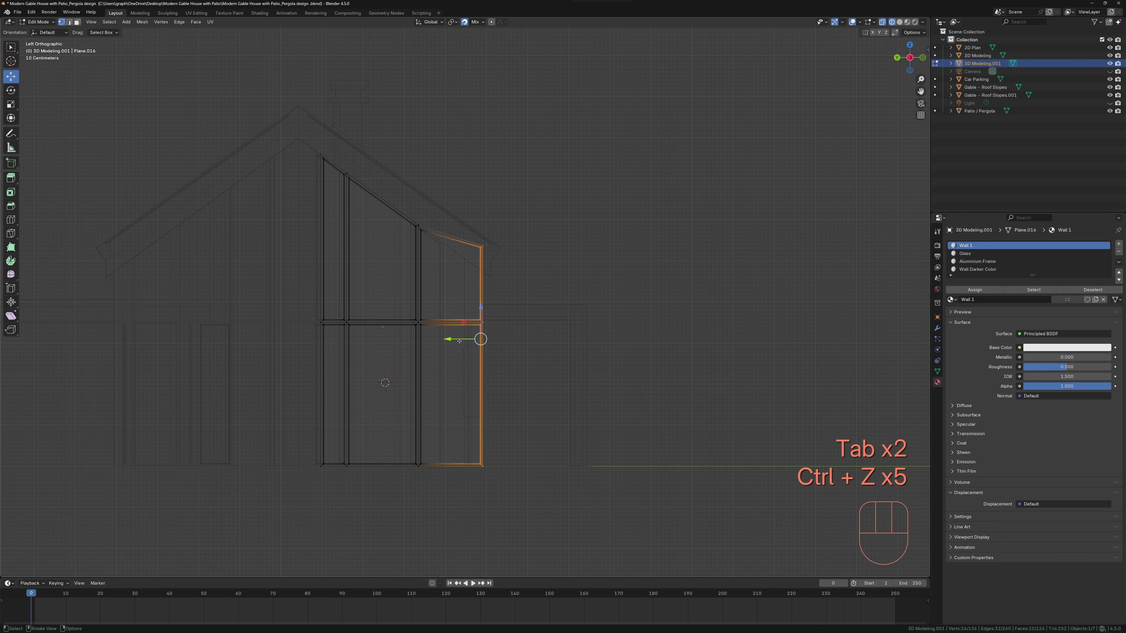
Step: Move the glazing's outer side vertices to the opening's edge and adjust the outer top corner to the roof slope
drag(462, 341, 461, 319)
scroll(460, 297, up, 10)
scroll(435, 291, down, 4)
drag(444, 118, 487, 166)
mouse_move(464, 144)
mouse_down()
mouse_move(464, 184)
mouse_move(464, 145)
mouse_up()
click(899, 22)
middle_drag(625, 211, 754, 244)
drag(676, 227, 732, 242)
key(ctrl+z)
middle_drag(732, 241, 710, 284)
drag(704, 276, 741, 327)
scroll(749, 266, up, 6)
middle_drag(740, 327, 606, 264)
scroll(606, 264, down, 5)
Step: Delete the upper and lower wall faces, outer and inner, in the other half of this gable
key(Tab)
click(547, 264)
key(Tab)
key(3)
click(527, 257)
shift+click(531, 200)
key(Delete)
click(533, 194)
shift+click(506, 280)
key(Delete)
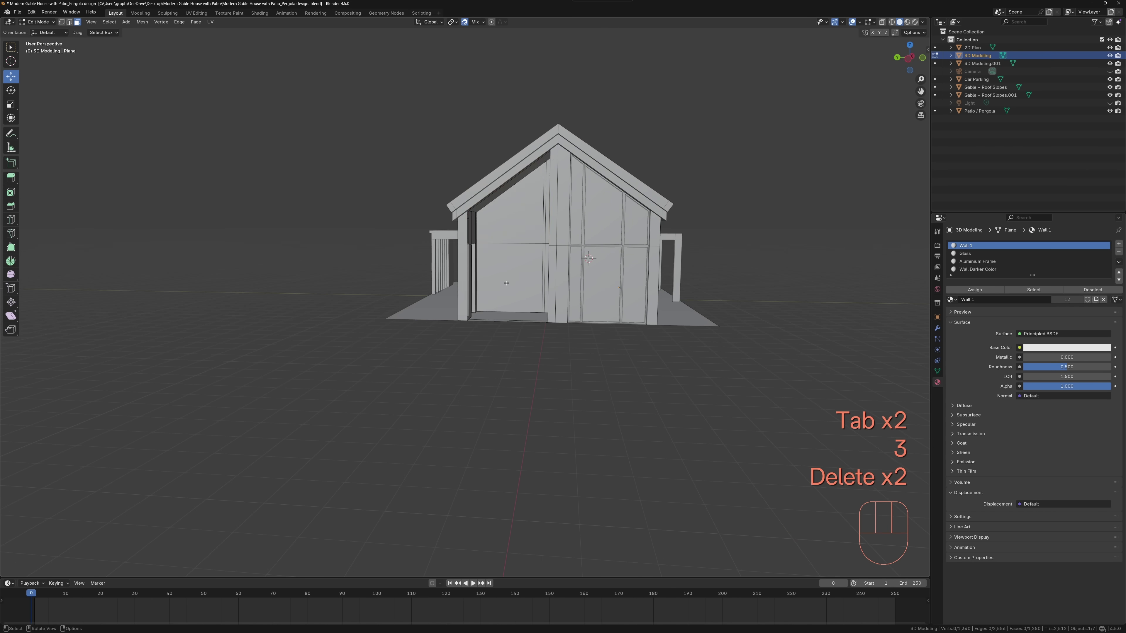
Step: Fill the two tall side reveals of the gable's second opening, at the central post and at the outer wall
click(505, 284)
middle_drag(504, 285, 416, 302)
scroll(416, 306, up, 4)
click(404, 373)
click(907, 22)
middle_drag(443, 110, 515, 80)
scroll(525, 142, down, 4)
scroll(523, 142, up, 3)
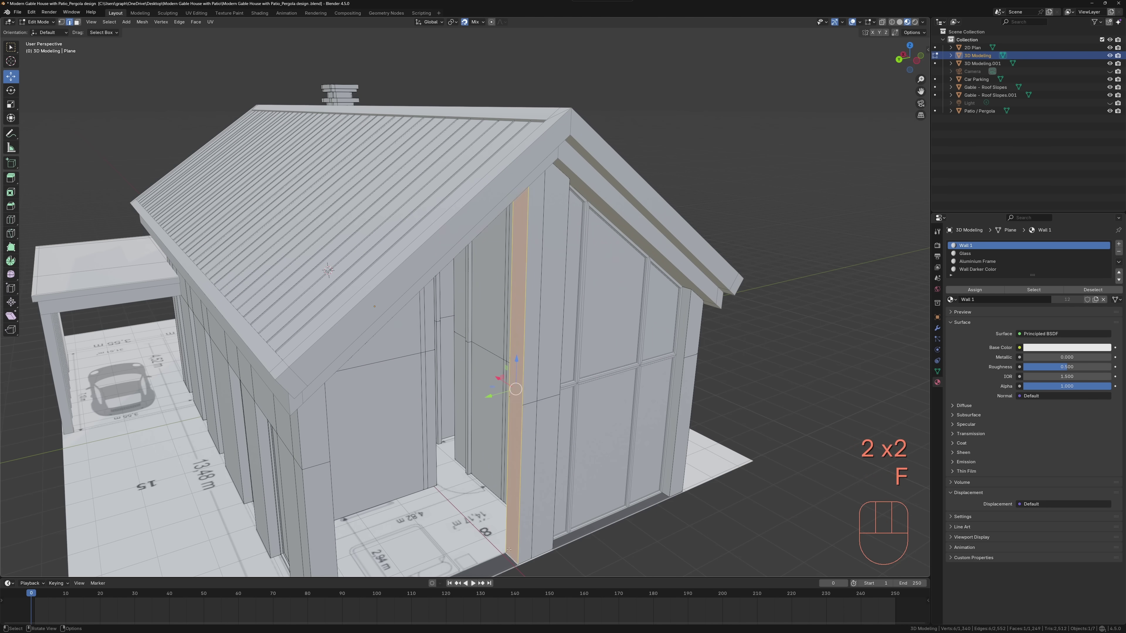
middle_drag(511, 557, 151, 271)
middle_drag(171, 498, 327, 326)
key(f)
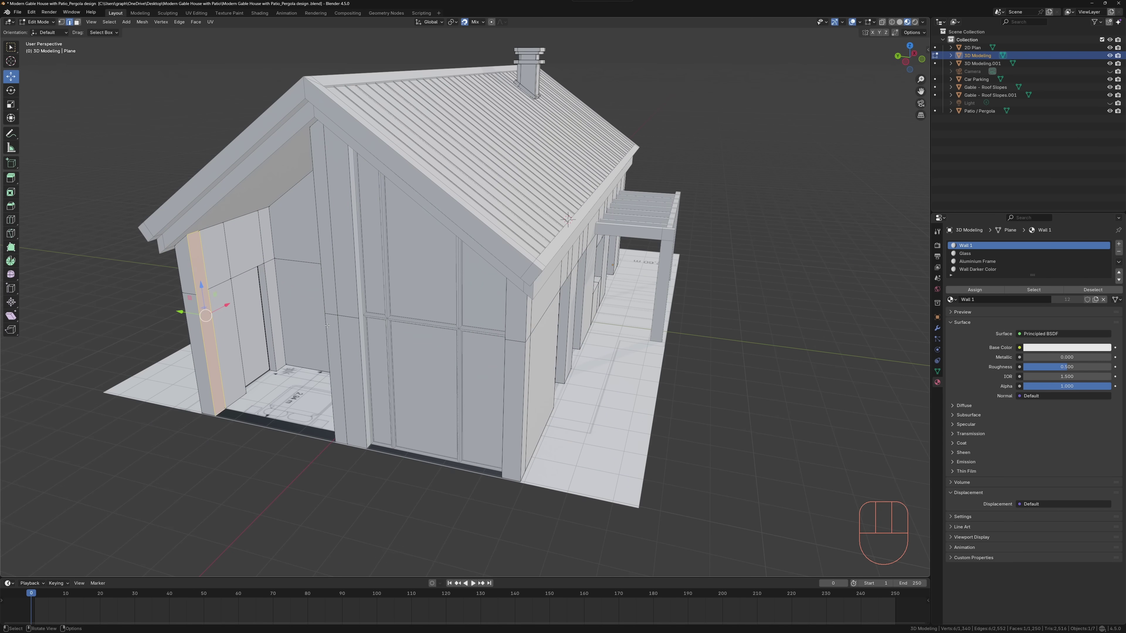
middle_drag(155, 336, 207, 401)
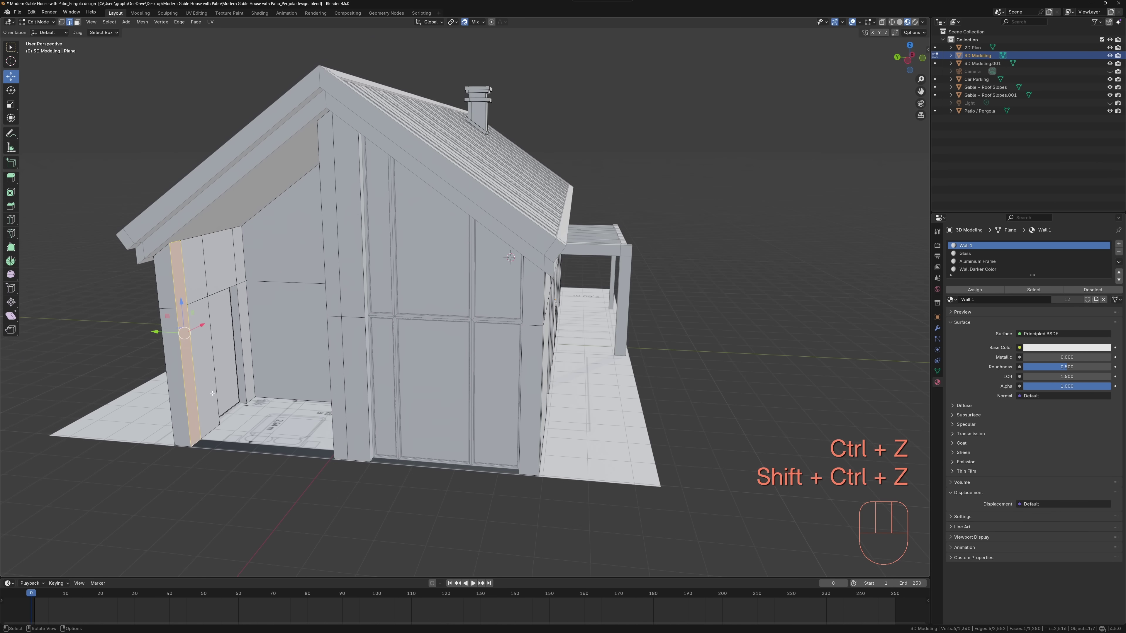
Step: Duplicate the glazing object along Y by about 4.59 m to the gable's second opening
middle_drag(246, 295, 399, 311)
key(Tab)
click(408, 339)
key(ctrl+z)
key(shift+d)
key(y)
click(194, 336)
right_click(278, 371)
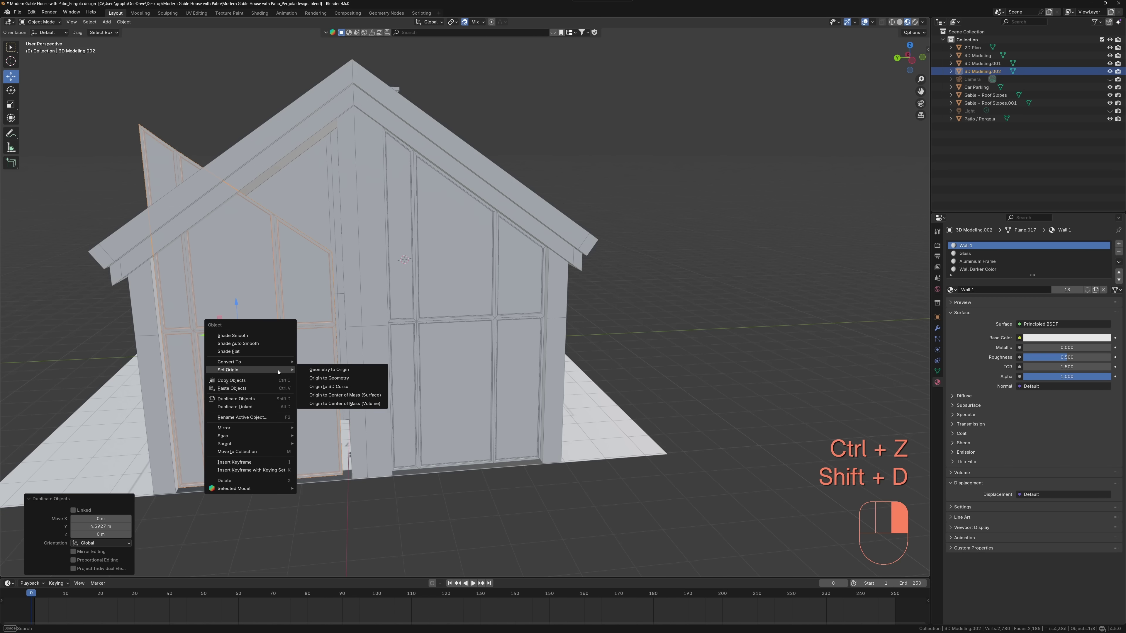
Step: Mirror the entire mesh of the duplicated glazing along global Y
key(Tab)
key(a)
click(141, 22)
click(230, 58)
Step: Move the mirrored glazing along Y until its outer side meets the edge of the second opening
mouse_move(283, 222)
middle_down()
mouse_move(178, 248)
mouse_move(279, 226)
middle_up()
drag(211, 338, 169, 413)
middle_drag(257, 382, 208, 393)
scroll(208, 393, up, 4)
key(g)
key(y)
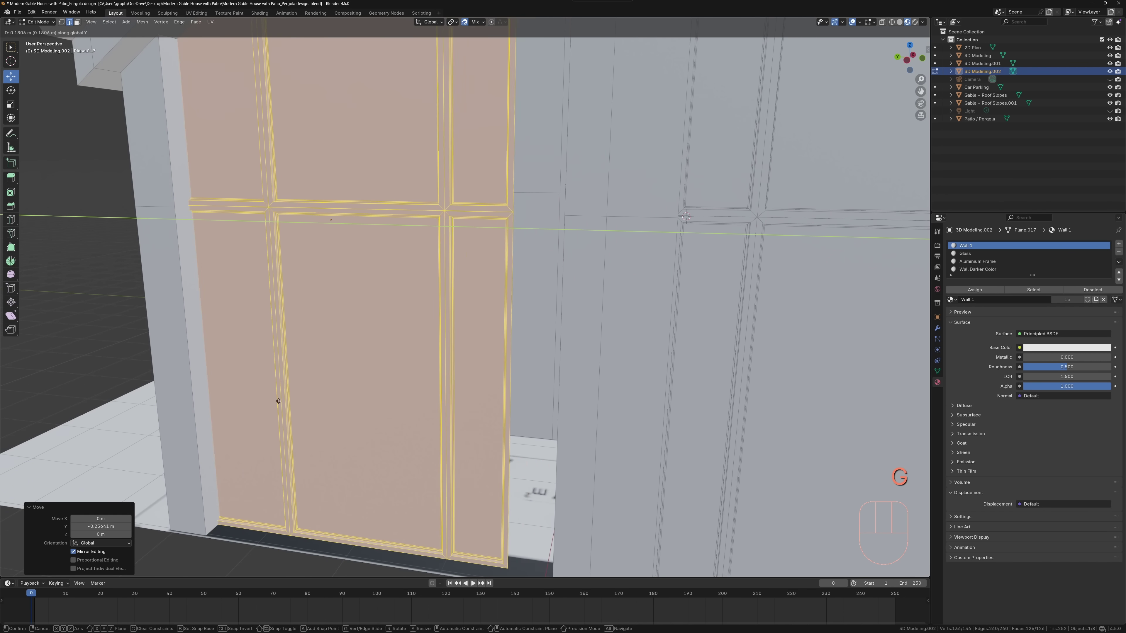
click(217, 531)
scroll(310, 305, down, 4)
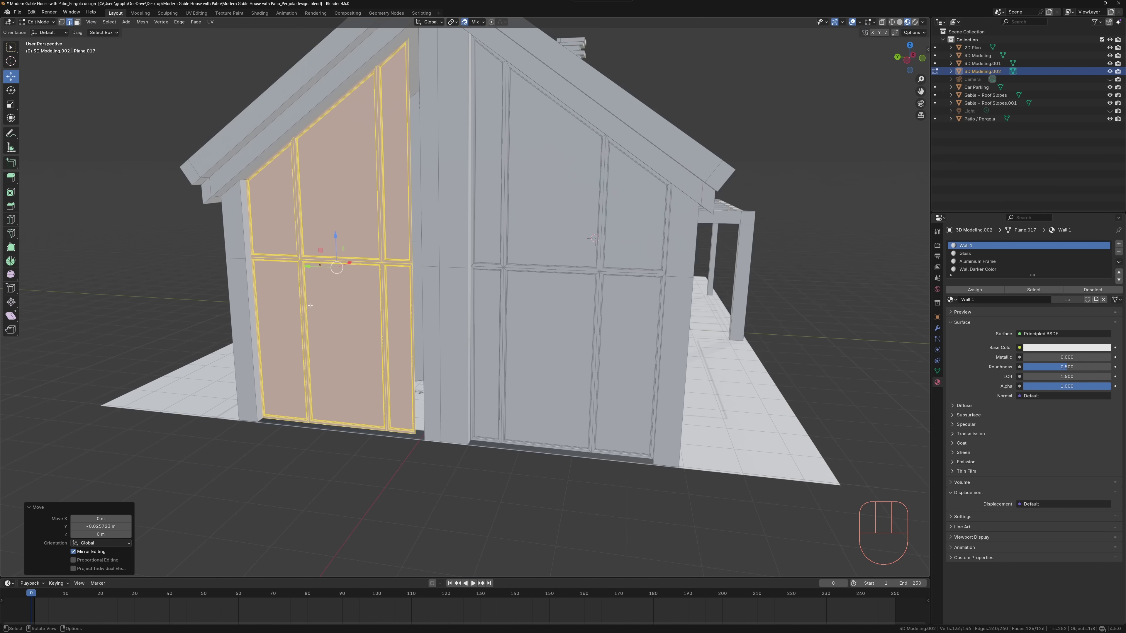
Step: Shift the mirrored glazing's outer side vertices along Y by about -0.044 m to align with the wall opening
key(ctrl+KP_3)
click(891, 22)
scroll(259, 220, up, 3)
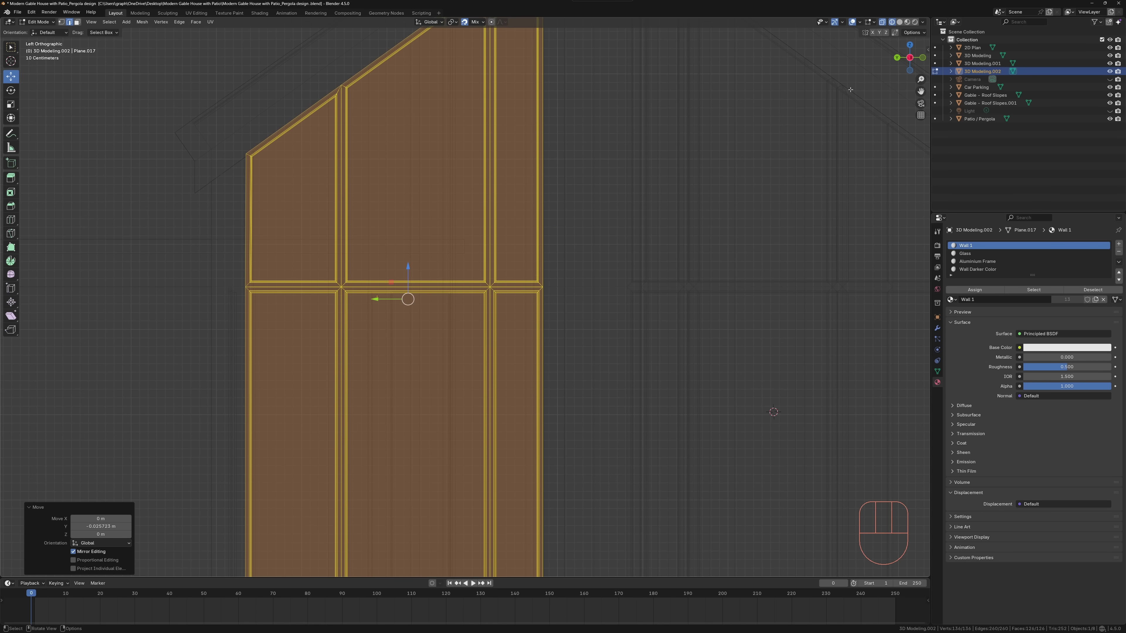
click(982, 63)
click(983, 56)
scroll(461, 131, down, 2)
key(1)
drag(289, 128, 346, 470)
drag(282, 267, 325, 301)
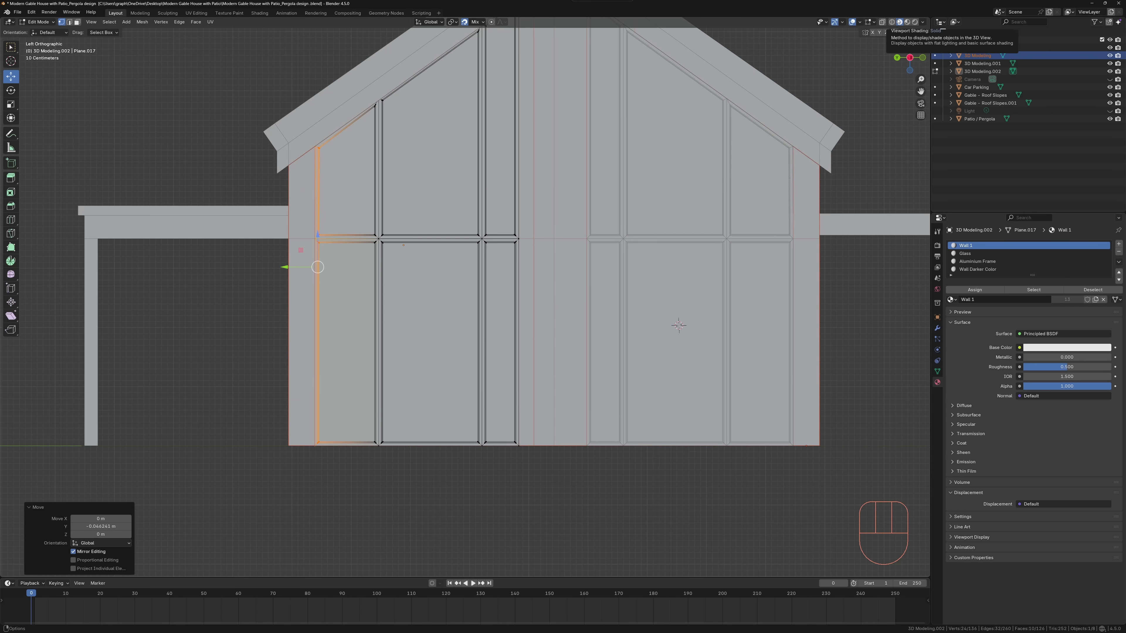
click(892, 22)
Step: Select the mirrored glazing's inner vertices and move them along Y so the frame meets the central post
shift+middle_drag(455, 176, 426, 294)
drag(320, 203, 359, 241)
drag(276, 34, 500, 135)
shift+drag(510, 85, 477, 573)
drag(454, 350, 474, 351)
scroll(498, 365, up, 6)
key(g)
key(y)
click(502, 395)
click(900, 22)
drag(476, 321, 500, 329)
scroll(499, 328, down, 5)
key(shift+z)
Step: Adjust the mirrored glazing's mullion tops and highest corner along Z to follow the roof slope, and finish editing the mesh
drag(292, 155, 338, 190)
mouse_move(319, 138)
mouse_down()
mouse_move(324, 178)
mouse_move(447, 82)
mouse_up()
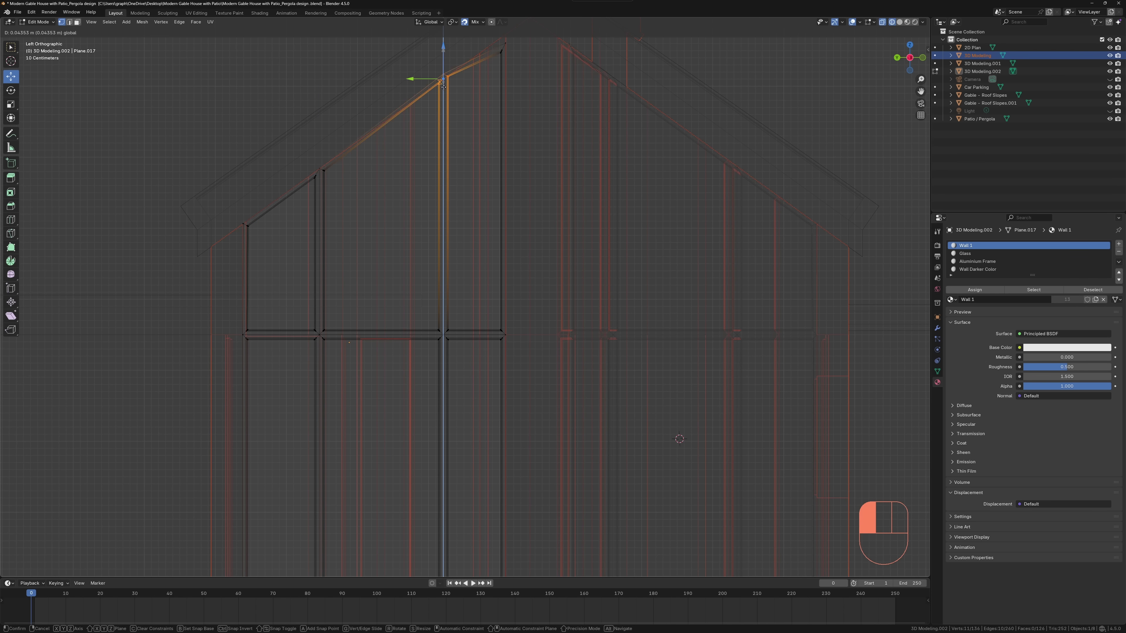
drag(448, 55, 449, 55)
scroll(503, 49, up, 7)
shift+middle_drag(503, 49, 407, 239)
drag(357, 191, 428, 255)
drag(406, 195, 406, 173)
scroll(407, 271, down, 10)
shift+middle_drag(388, 326, 385, 260)
key(Tab)
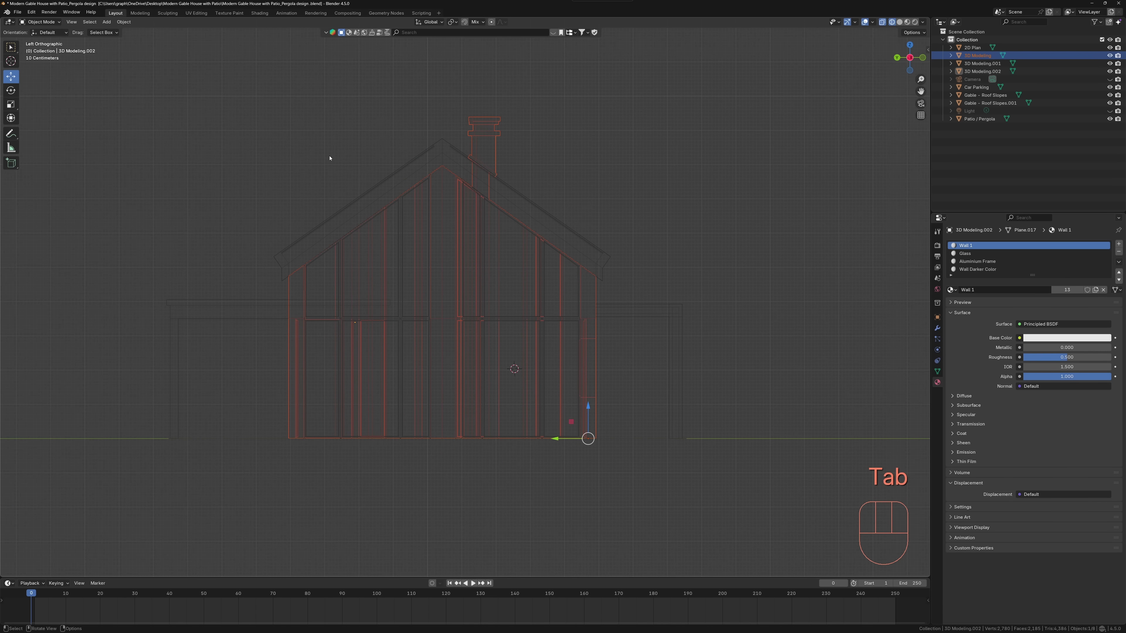
Step: Switch to solid shading, review the house exterior from several sides and save the file
key(z)
mouse_move(368, 175)
middle_down()
mouse_move(386, 230)
mouse_move(400, 205)
mouse_move(531, 283)
mouse_move(691, 247)
mouse_move(553, 304)
mouse_move(744, 312)
mouse_move(677, 328)
mouse_move(588, 307)
mouse_move(533, 322)
mouse_move(355, 328)
middle_up()
scroll(389, 239, up, 7)
scroll(401, 205, down, 5)
key(ctrl+s)
scroll(531, 283, up, 2)
scroll(531, 283, up, 4)
scroll(691, 247, down, 4)
scroll(553, 305, down, 6)
key(ctrl+s)
scroll(470, 328, up, 4)
mouse_move(705, 357)
middle_down()
mouse_move(618, 351)
mouse_move(685, 355)
middle_up()
key(ctrl+s)
mouse_move(590, 368)
middle_down()
mouse_move(634, 367)
mouse_move(585, 374)
middle_up()
scroll(585, 374, up, 4)
key(ctrl+s)
scroll(442, 377, down, 7)
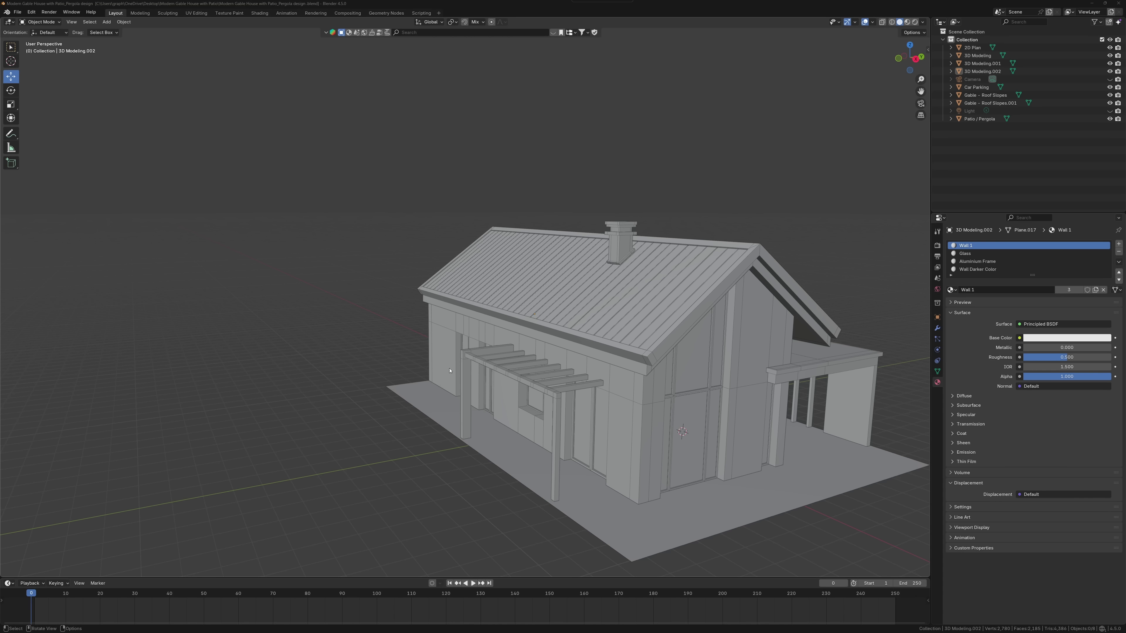
middle_drag(510, 342, 526, 342)
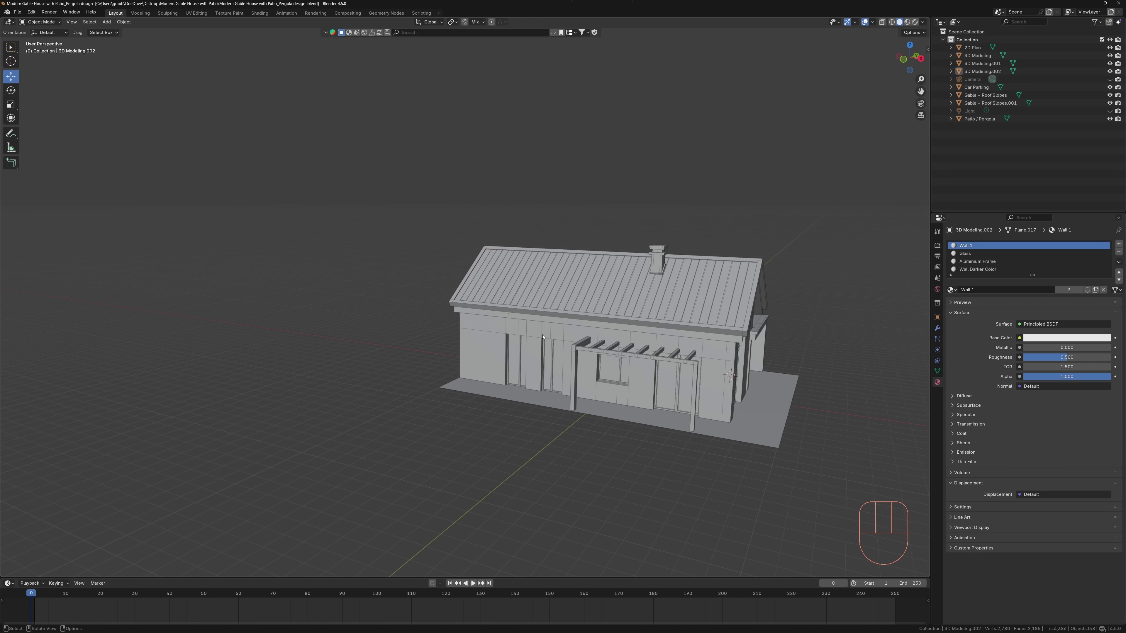
Step: Add a cylinder mesh at the front eave and rotate it 90° about the Y axis
key(shift+a)
click(634, 371)
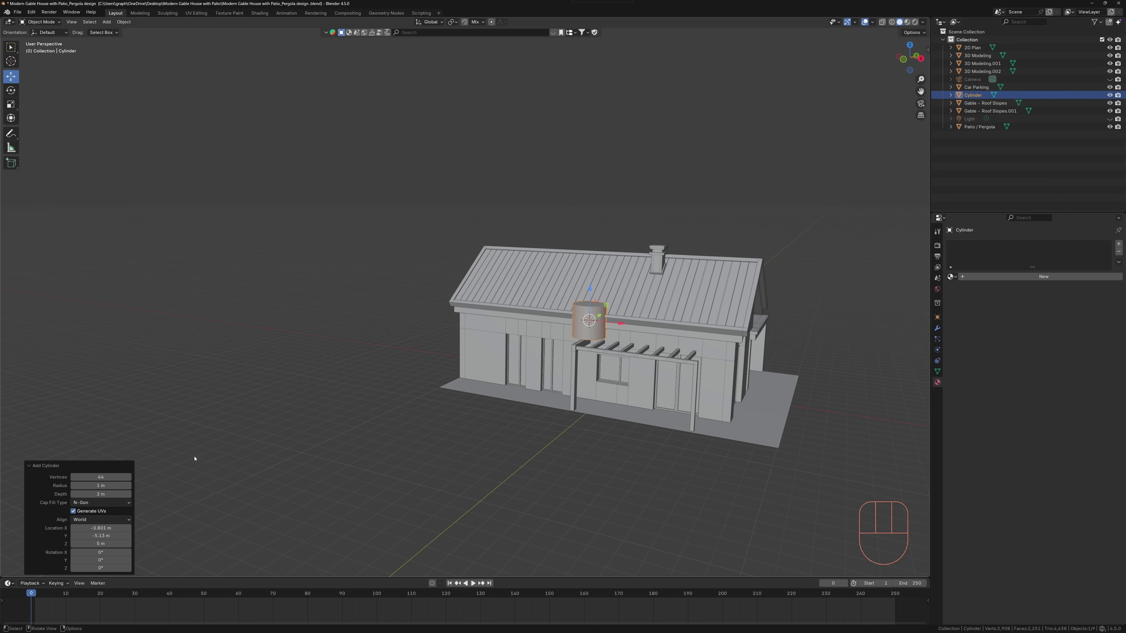
scroll(586, 324, up, 7)
text(ry90)
key(Return)
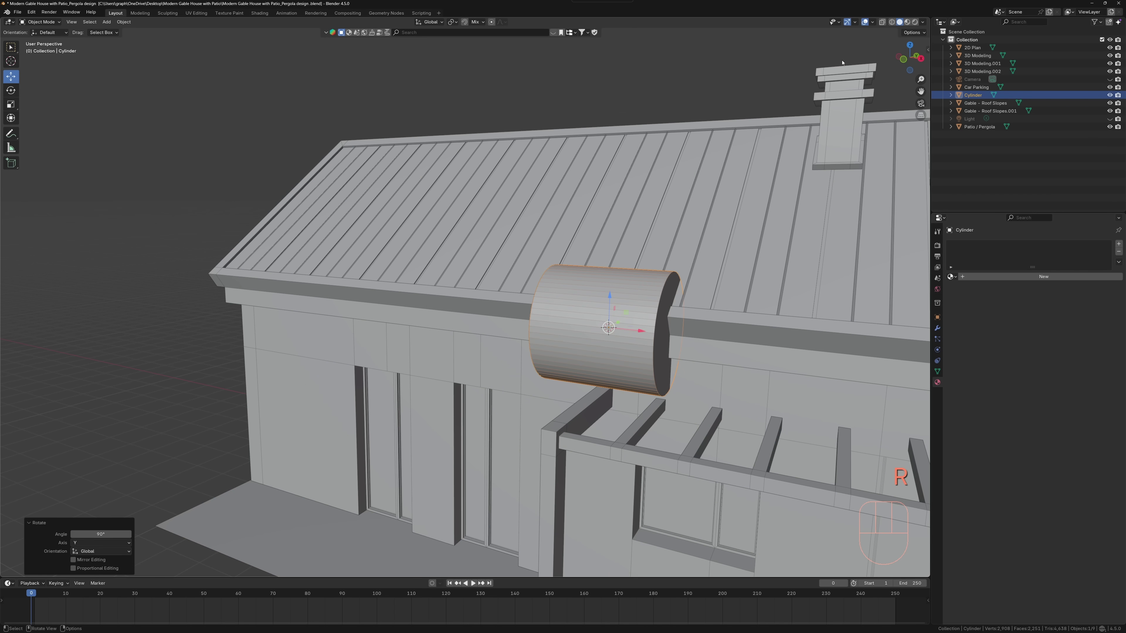
Step: Stretch the cylinder along X and move it about -0.7 m along X so it runs along the front of the house
click(904, 59)
shift+middle_drag(704, 390, 447, 377)
key(s)
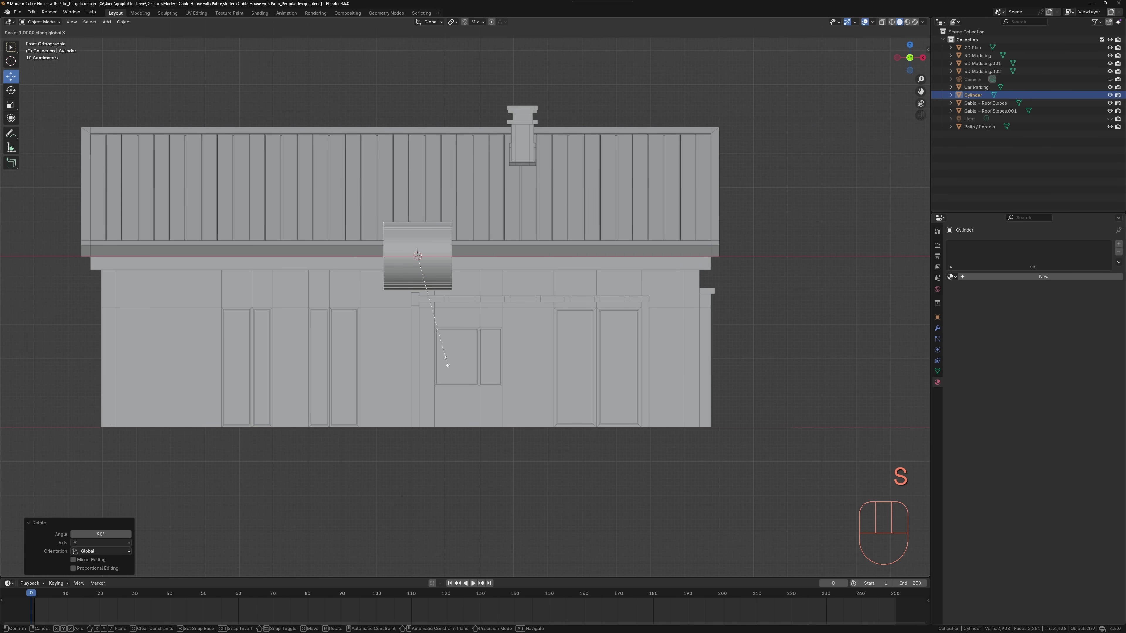
key(x)
click(78, 63)
drag(449, 256, 433, 256)
key(s)
key(x)
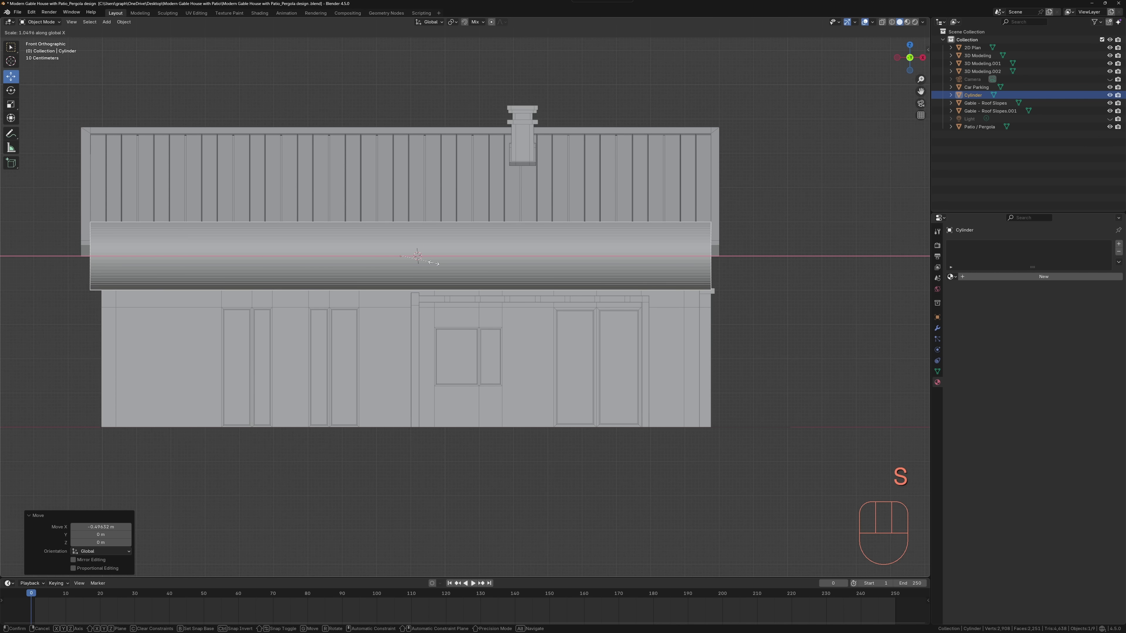
click(435, 263)
Step: Try to scale the cylinder with the Z axis locked
scroll(496, 337, up, 2)
shift+middle_drag(435, 263, 478, 364)
scroll(501, 372, down, 4)
key(s)
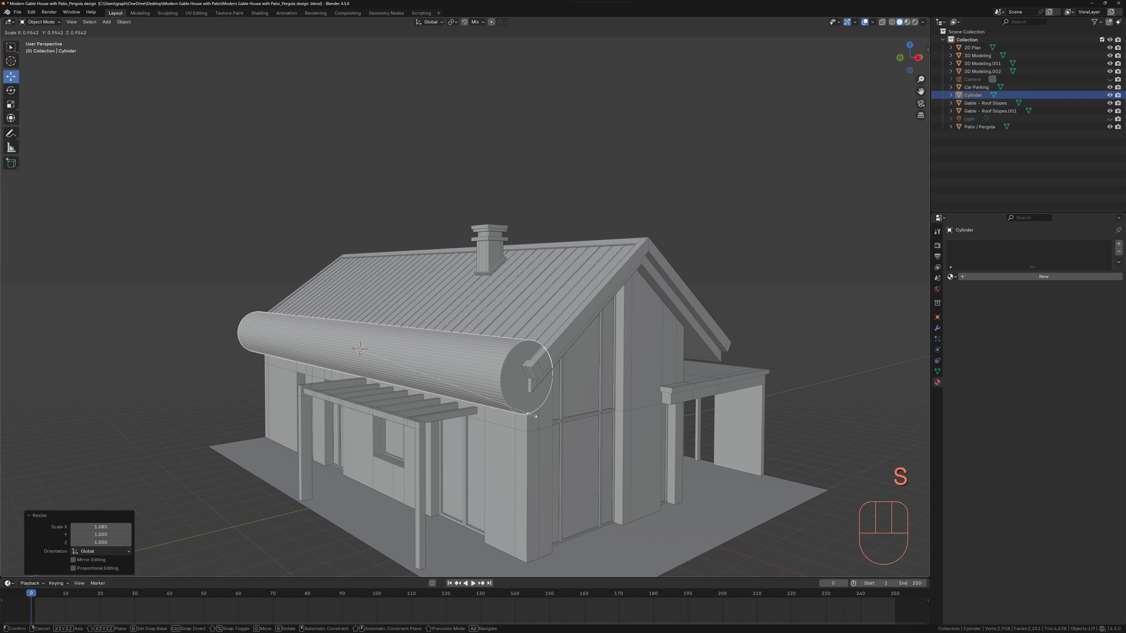
key(z)
key(Escape)
key(s)
key(x)
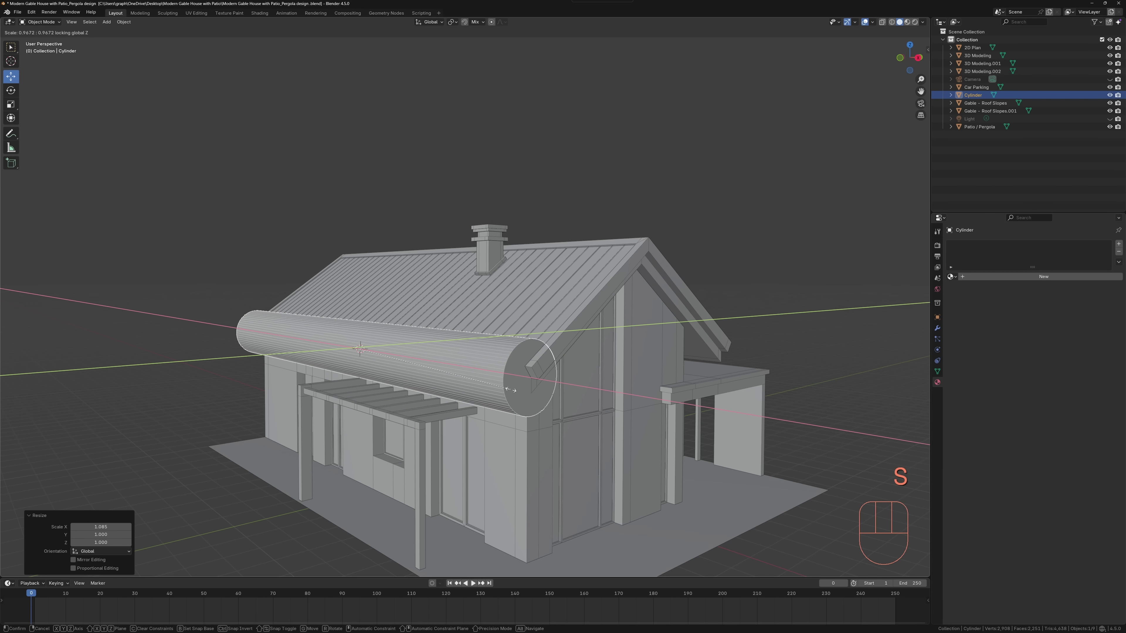
click(514, 390)
middle_drag(514, 391, 448, 373)
key(ctrl+z)
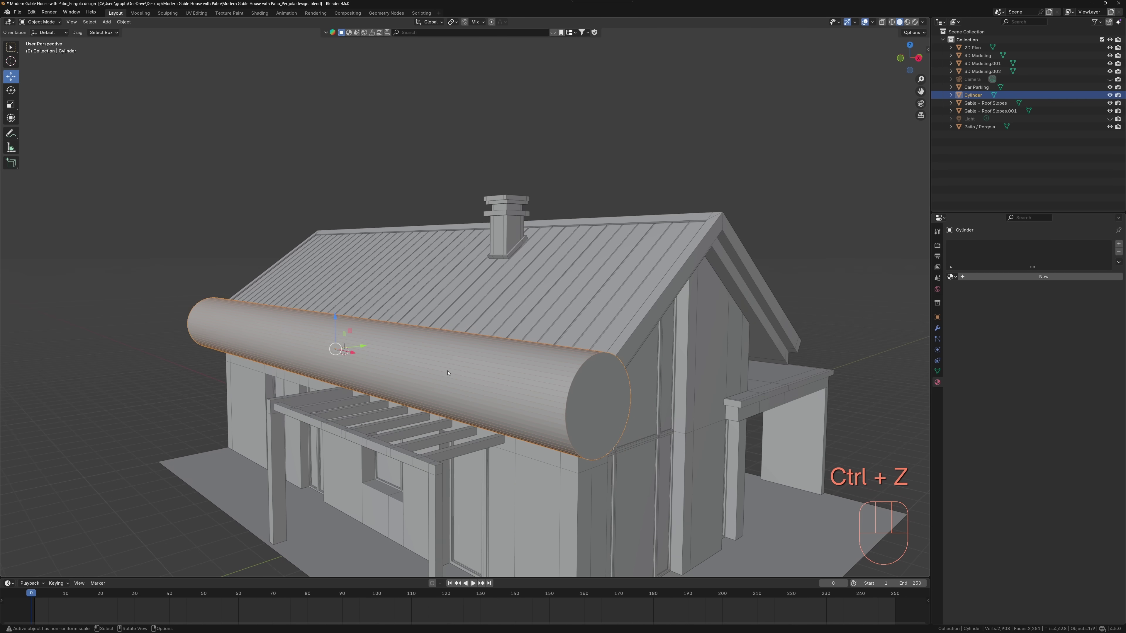
Step: Scale the cylinder down to gutter thickness and stretch it along X to match the roof's length
key(s)
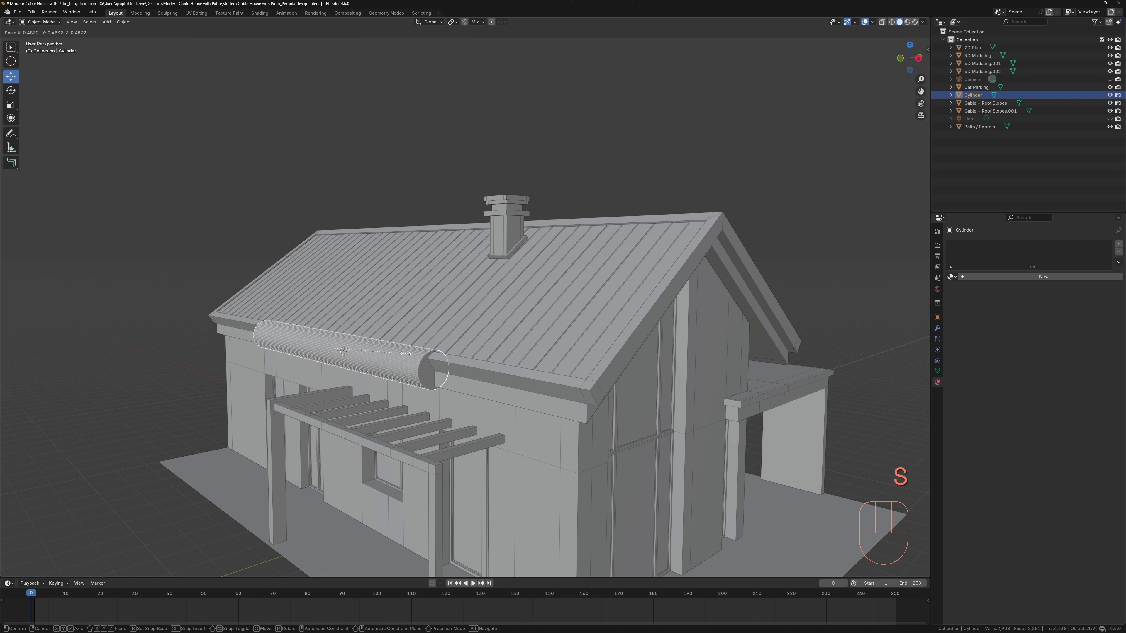
click(357, 354)
scroll(357, 354, up, 6)
drag(321, 331, 299, 333)
mouse_move(300, 334)
middle_down()
mouse_move(268, 345)
mouse_move(385, 363)
mouse_move(309, 350)
middle_up()
scroll(309, 349, down, 5)
key(s)
key(x)
click(54, 442)
Step: Move the cylinder along X, Y and Z so it sits against the outer edge of the front eave
middle_drag(410, 370, 318, 341)
drag(318, 340, 311, 341)
drag(290, 308, 290, 282)
drag(327, 333, 324, 333)
middle_drag(324, 333, 490, 348)
scroll(490, 351, up, 4)
mouse_move(645, 339)
middle_down()
mouse_move(616, 341)
mouse_move(645, 334)
middle_up()
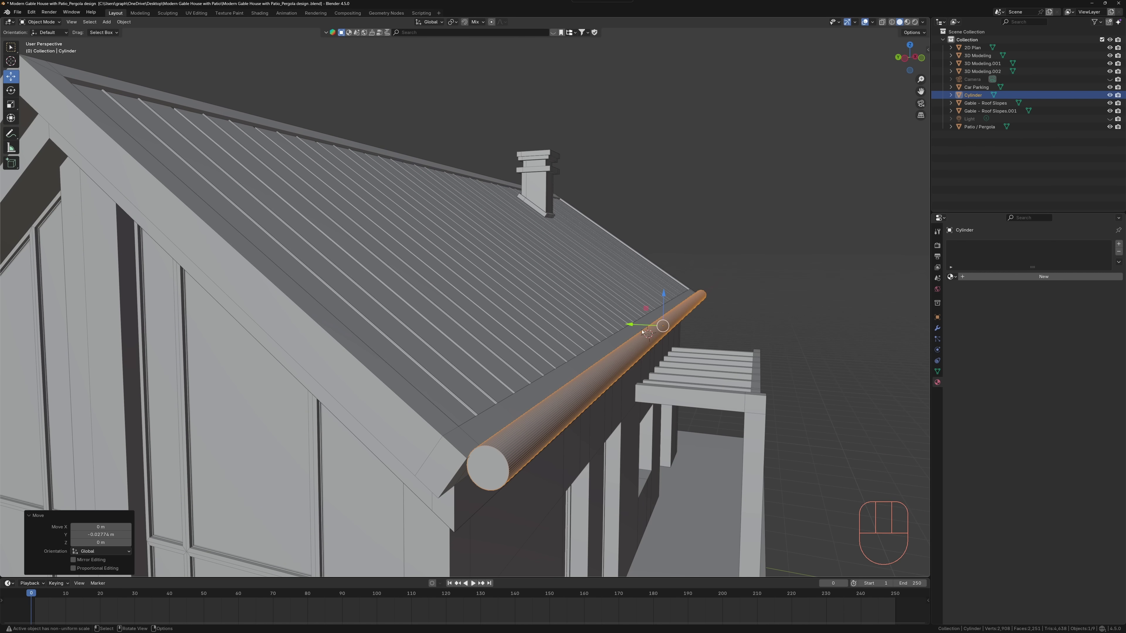
drag(663, 294, 663, 291)
middle_drag(660, 295, 443, 329)
drag(288, 313, 290, 314)
click(915, 58)
scroll(275, 323, up, 10)
drag(235, 216, 235, 215)
Step: Delete the vertices of the cylinder's upper half to leave an open half-round gutter, and finish editing the mesh
key(Tab)
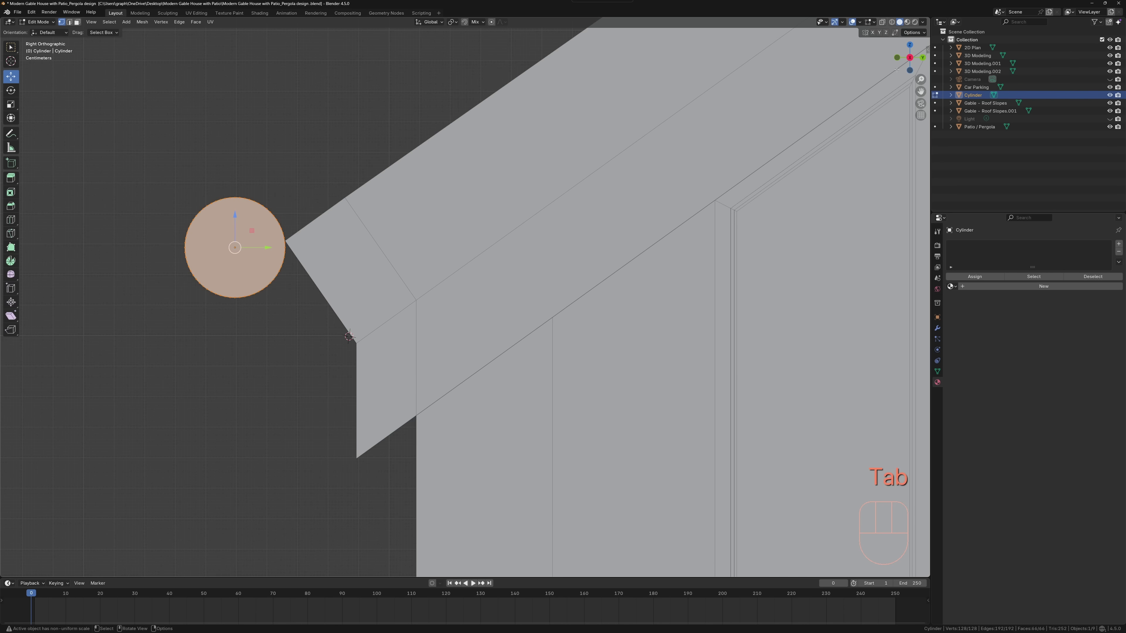
key(1)
drag(136, 192, 329, 239)
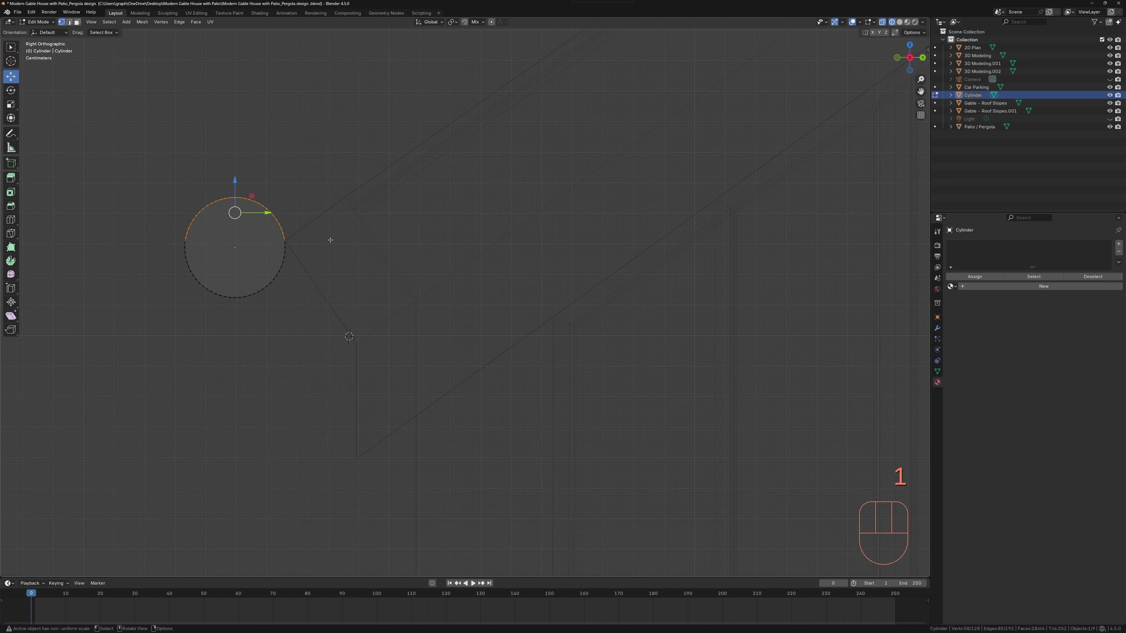
key(Delete)
click(306, 243)
middle_drag(306, 243, 365, 344)
key(Tab)
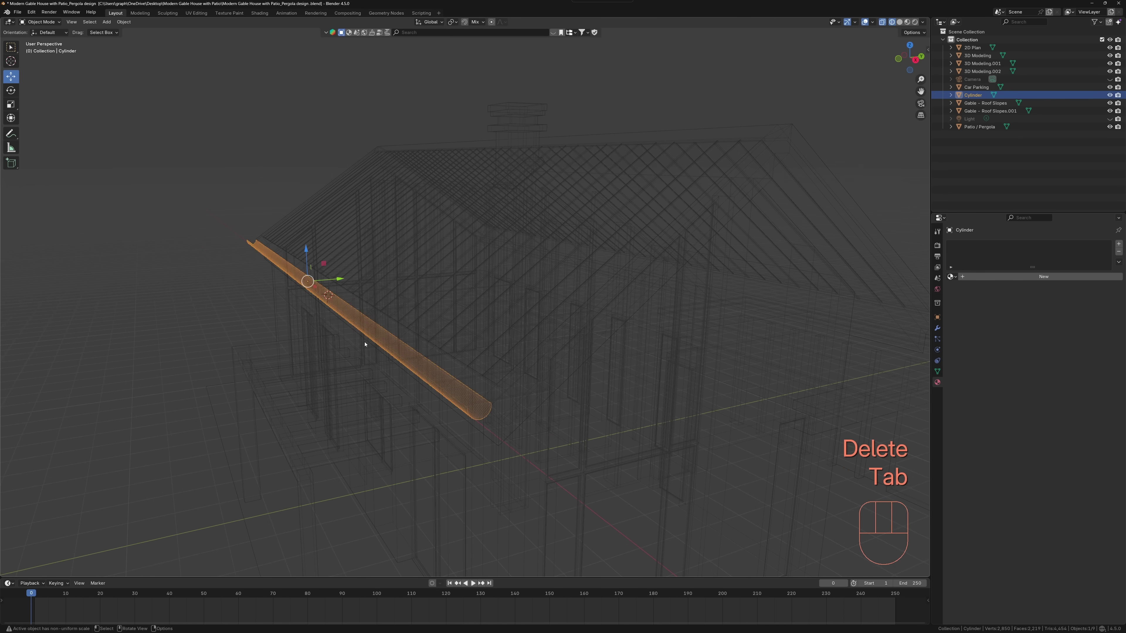
Step: Return to solid shading and reopen the half-round gutter's mesh for editing
click(899, 22)
scroll(428, 402, up, 4)
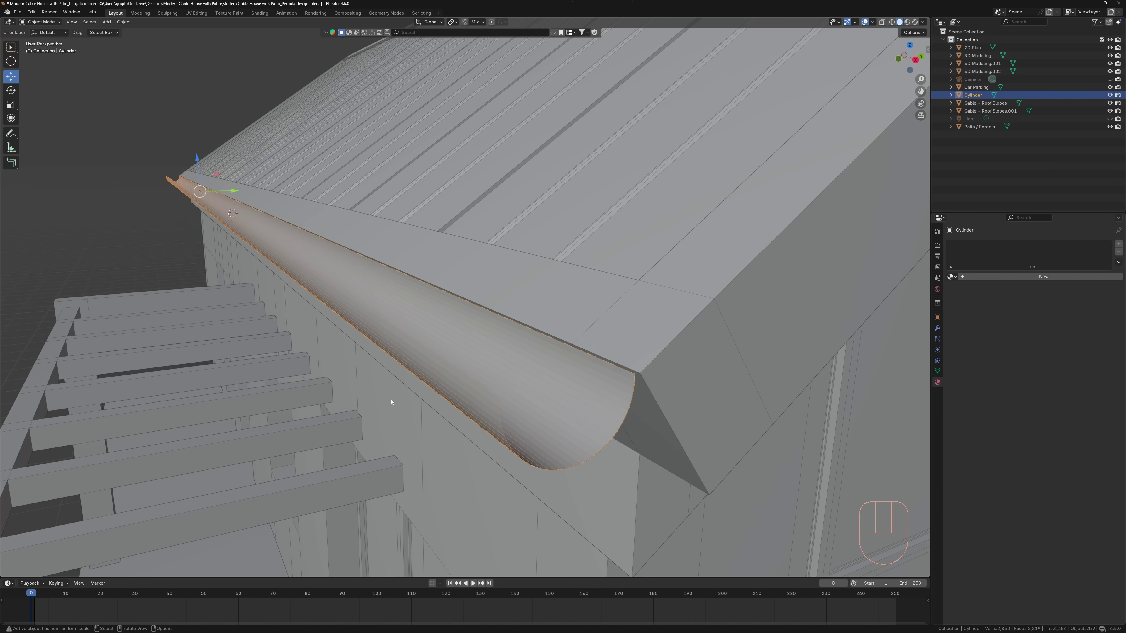
scroll(390, 402, down, 6)
middle_drag(294, 358, 366, 365)
scroll(367, 365, down, 4)
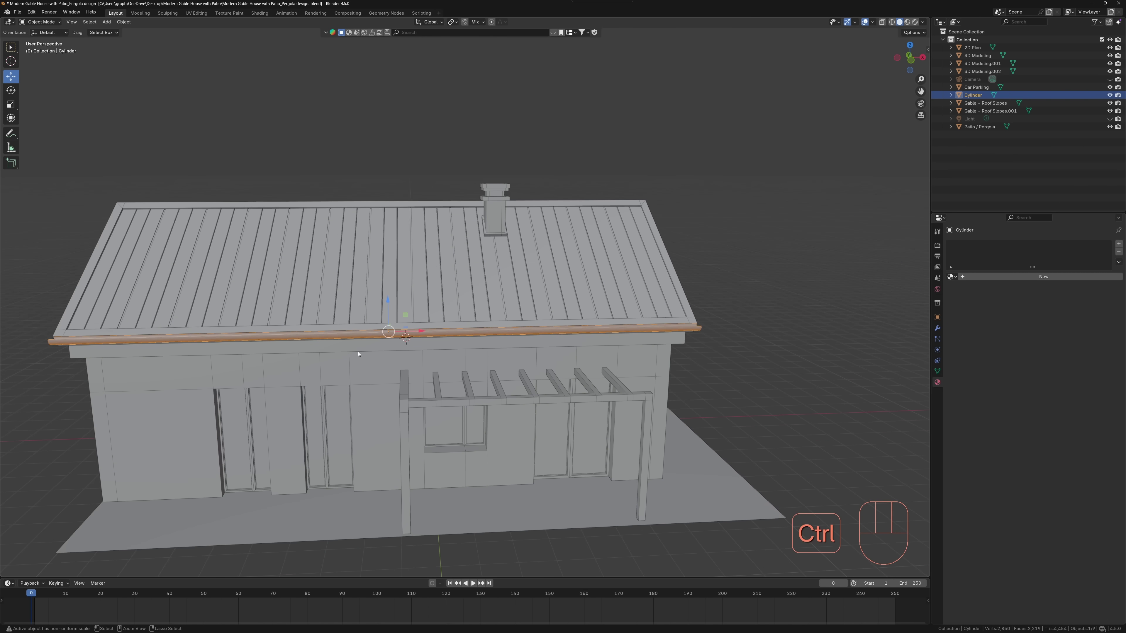
middle_drag(505, 340, 443, 368)
scroll(407, 389, up, 5)
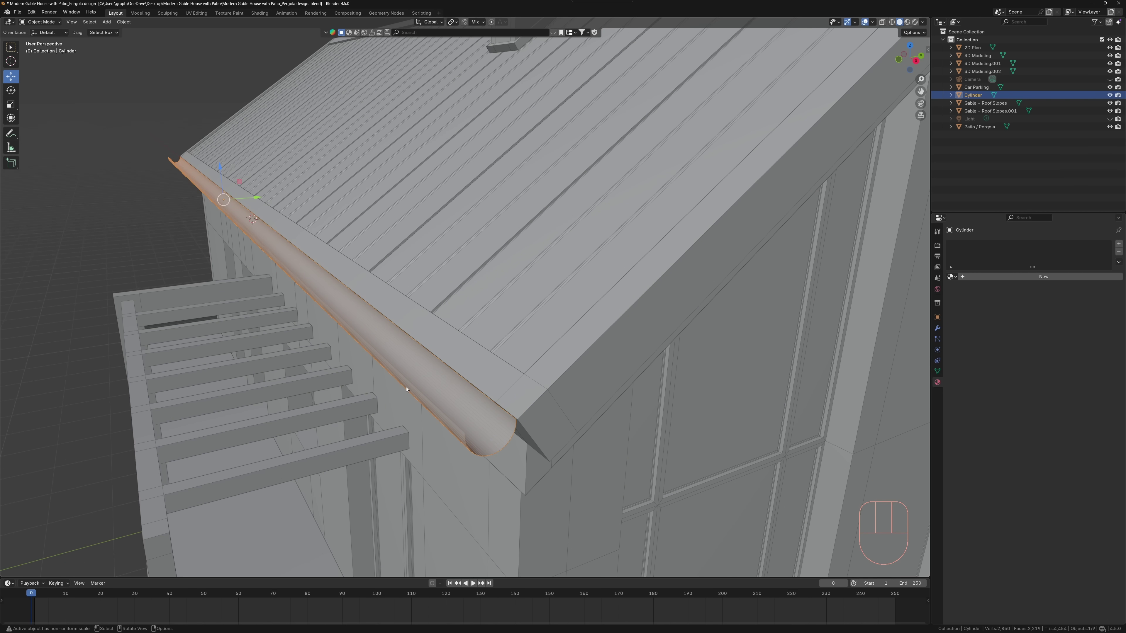
key(Tab)
Step: Try to add 11 loop cuts across the gutter's length and bevel them
key(ctrl+r)
right_click(408, 387)
scroll(408, 387, down, 7)
middle_drag(326, 329, 388, 320)
scroll(388, 320, up, 3)
key(ctrl+r)
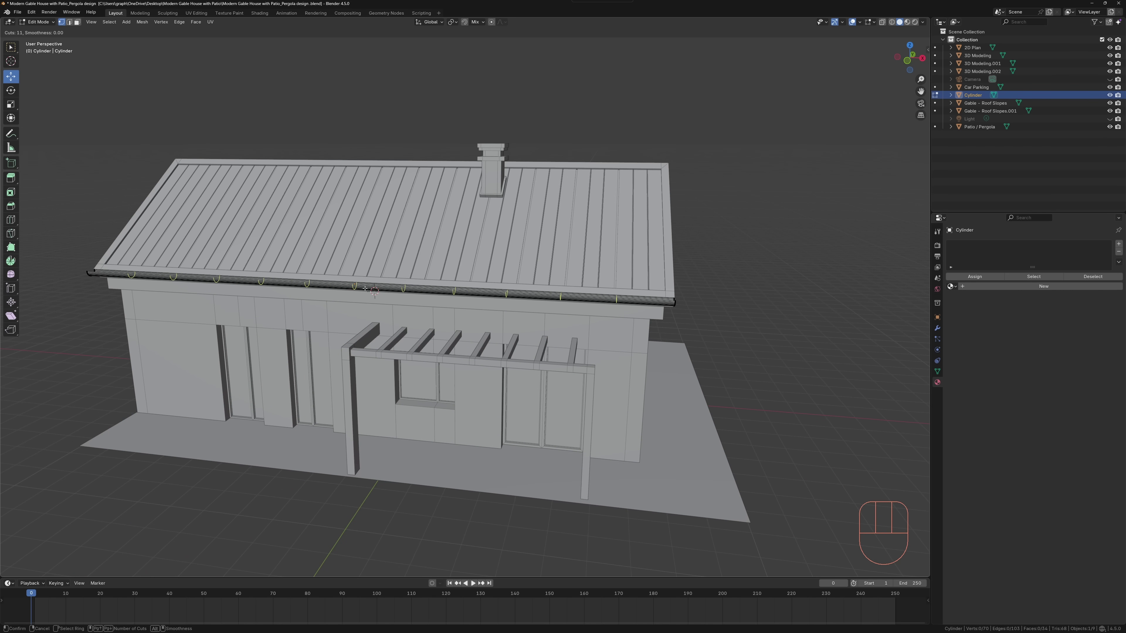
click(365, 289)
right_click(366, 289)
key(ctrl+z)
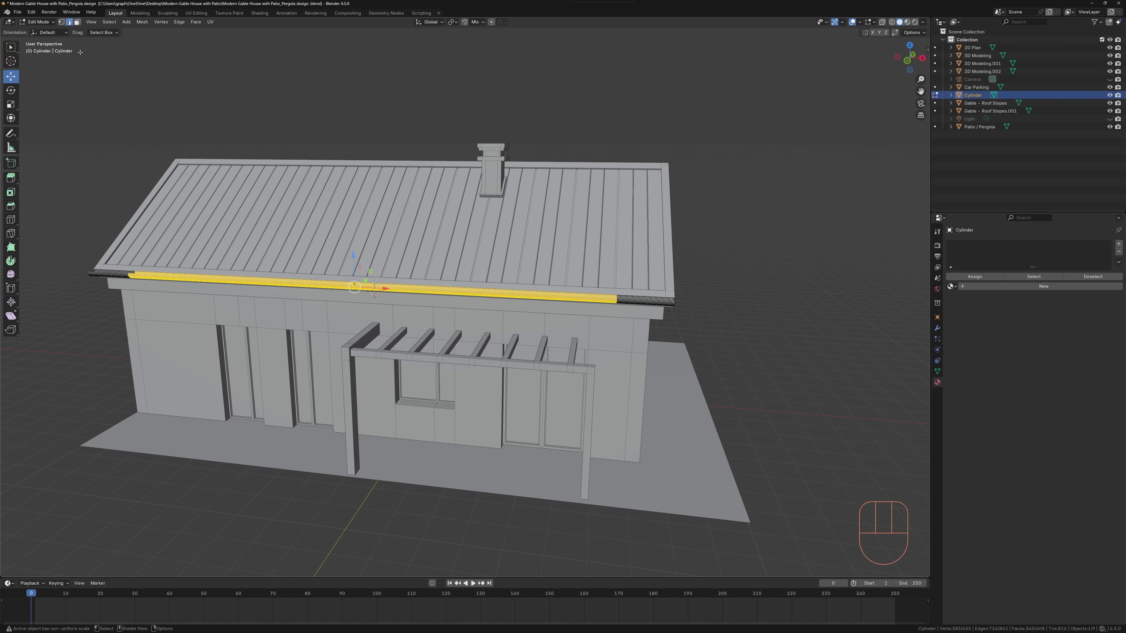
scroll(624, 309, up, 3)
key(ctrl+b)
click(631, 307)
click(77, 22)
key(ctrl+z)
key(ctrl+z)
key(ctrl+z)
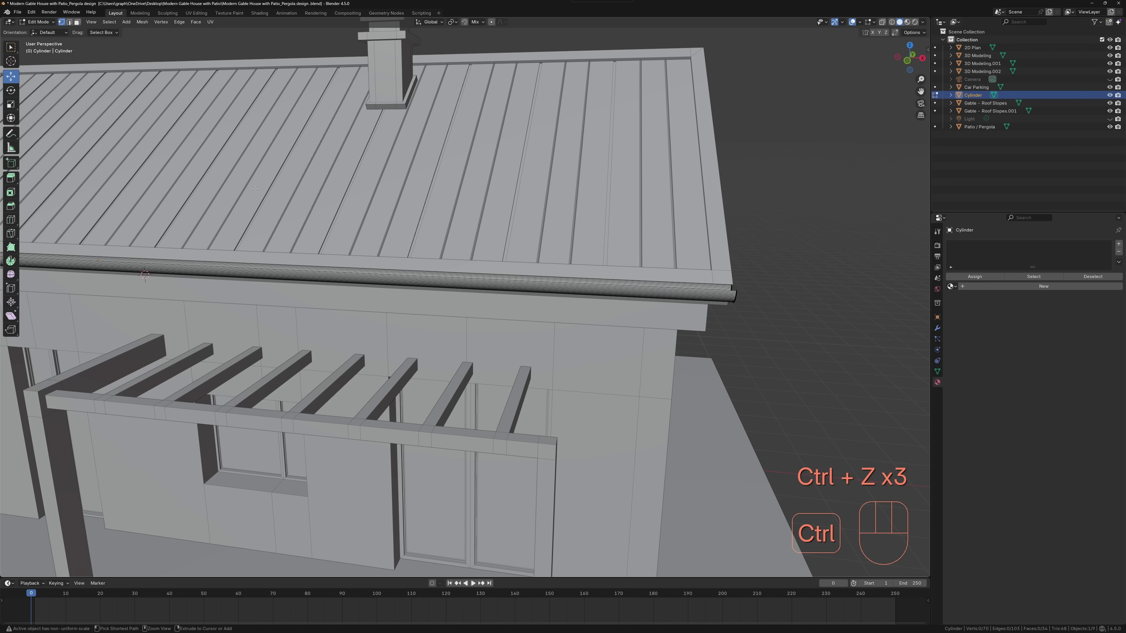
Step: Add 11 evenly spaced loop cuts across the gutter and bevel them into narrow bands
scroll(303, 264, down, 5)
key(ctrl+r)
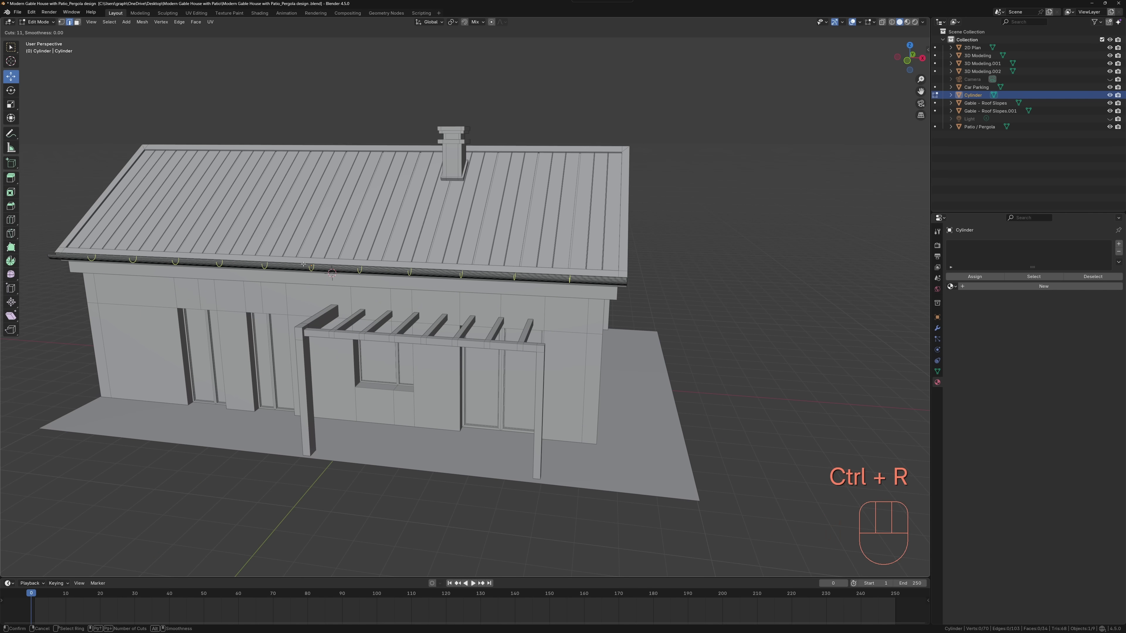
right_click(331, 261)
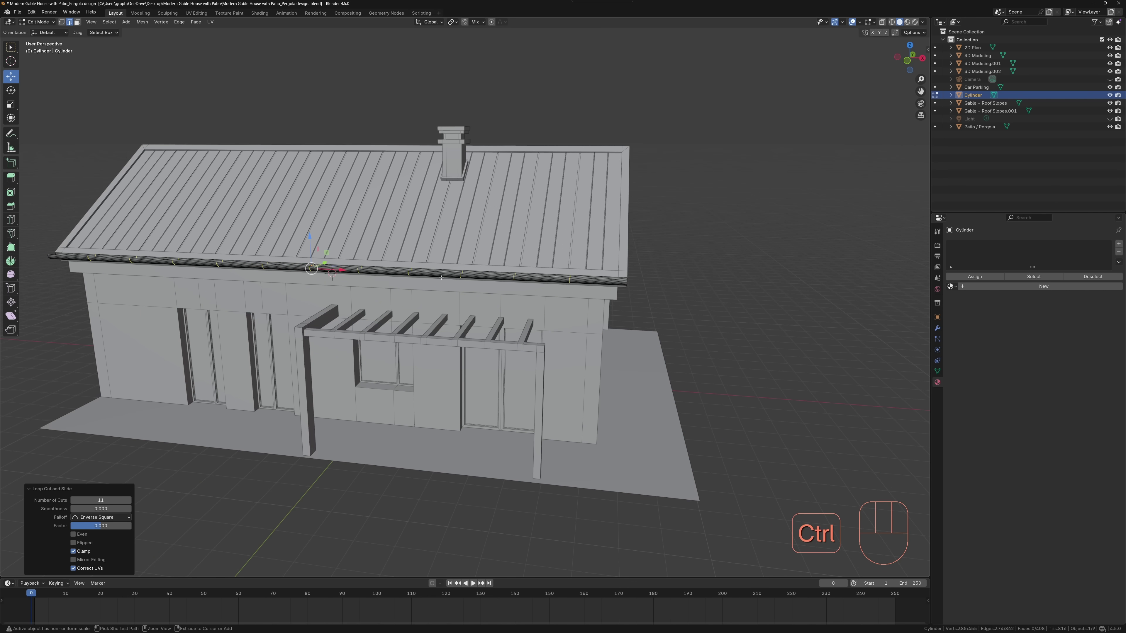
key(ctrl+b)
click(520, 325)
scroll(590, 267, up, 6)
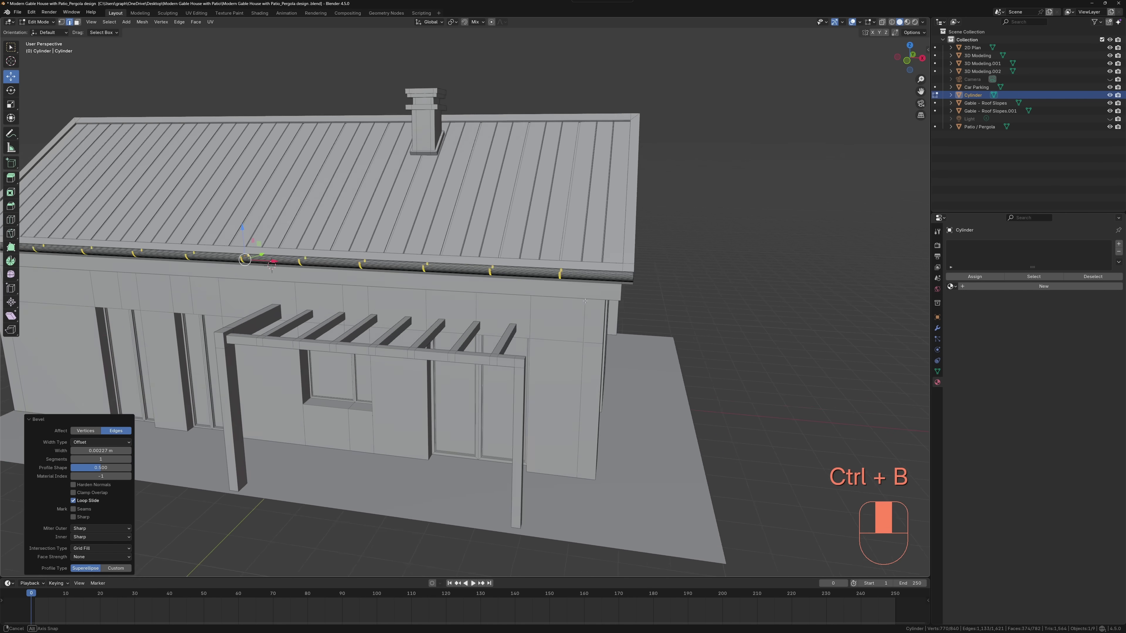
middle_drag(589, 266, 545, 275)
shift+middle_drag(354, 302, 492, 330)
key(ctrl+z)
key(ctrl+b)
click(494, 336)
right_click(479, 328)
Step: Extrude the narrow band faces slightly outward along their normals to form raised brackets on the gutter
key(3)
key(3)
right_click(518, 390)
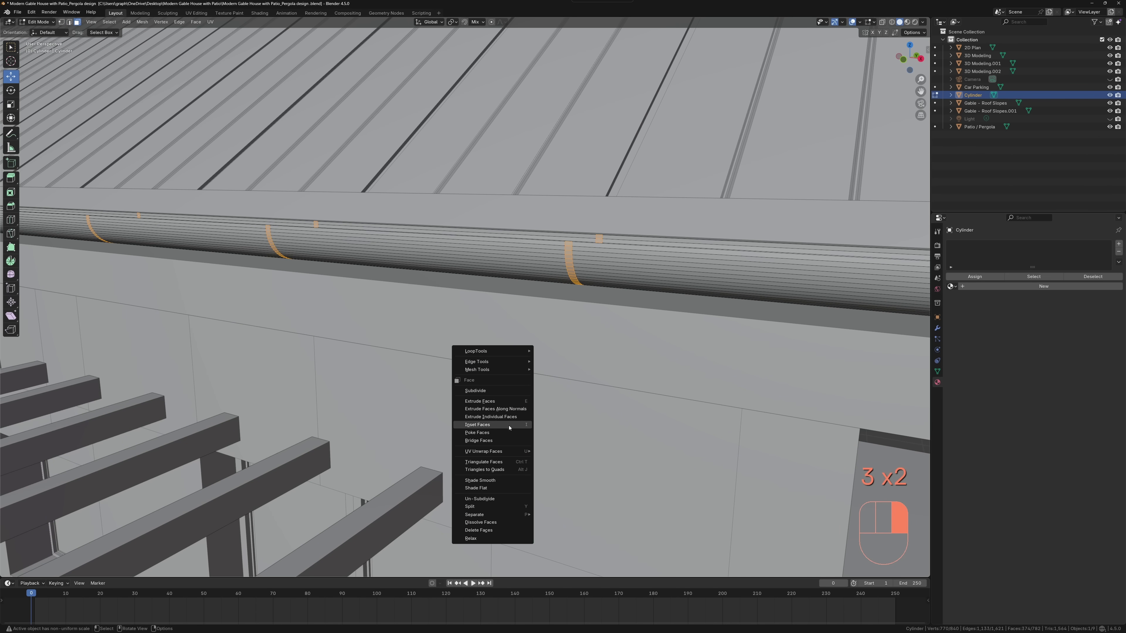
click(508, 409)
click(514, 404)
middle_drag(514, 404, 534, 395)
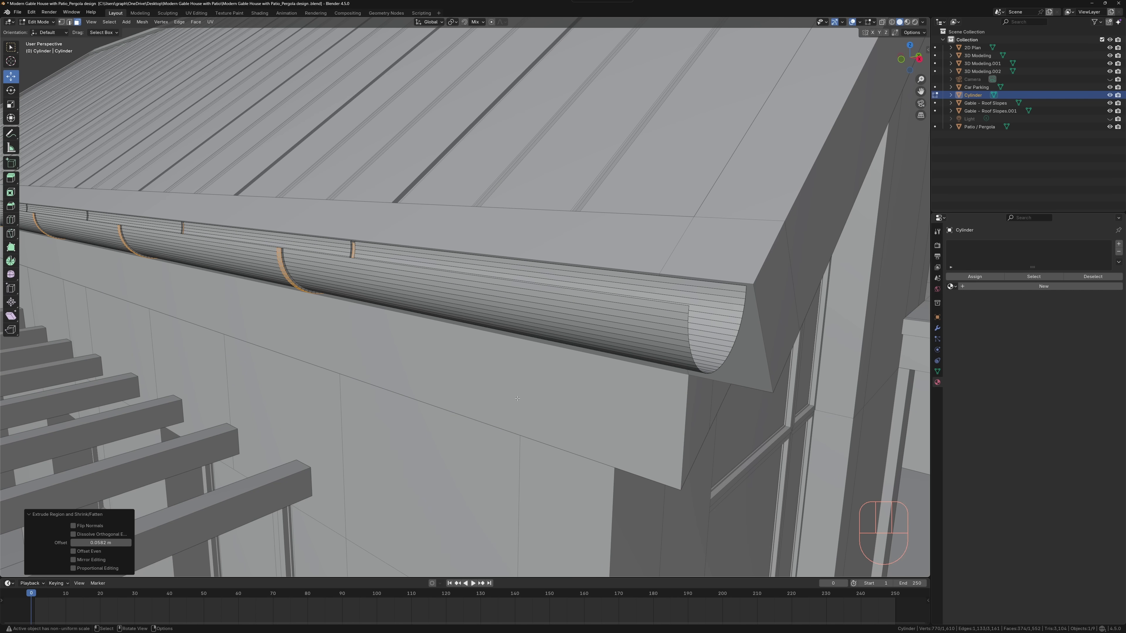
Step: Fill both open ends of the gutter with faces and finish editing the mesh
key(2)
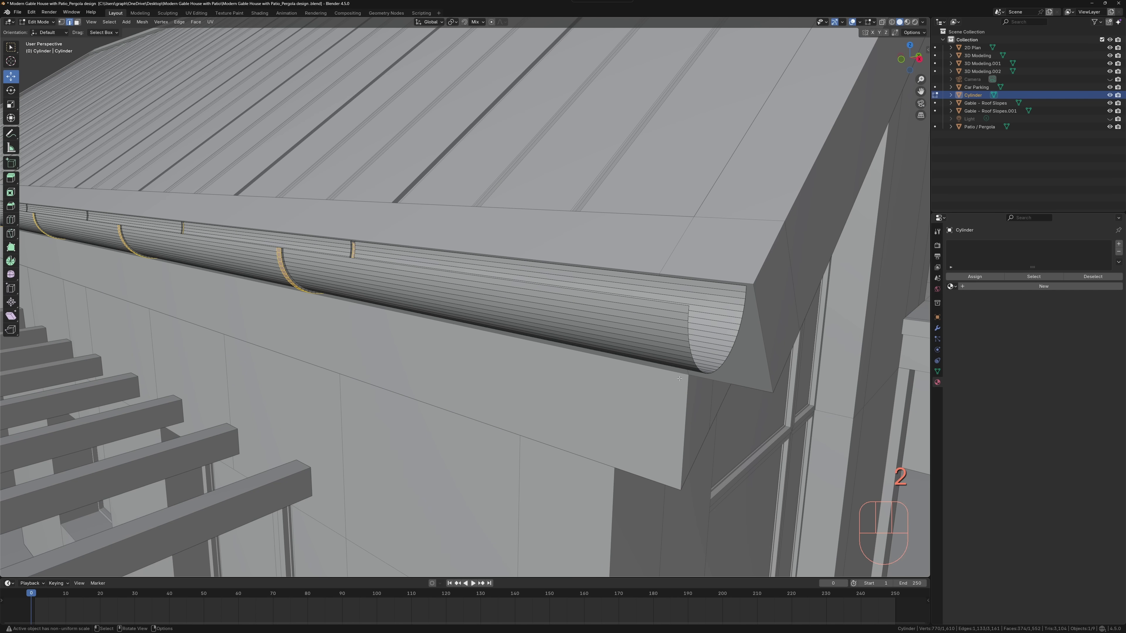
key(r)
click(681, 314)
key(ctrl+z)
key(f)
middle_drag(608, 329, 877, 382)
scroll(617, 343, down, 7)
middle_drag(337, 368, 456, 327)
scroll(456, 327, up, 5)
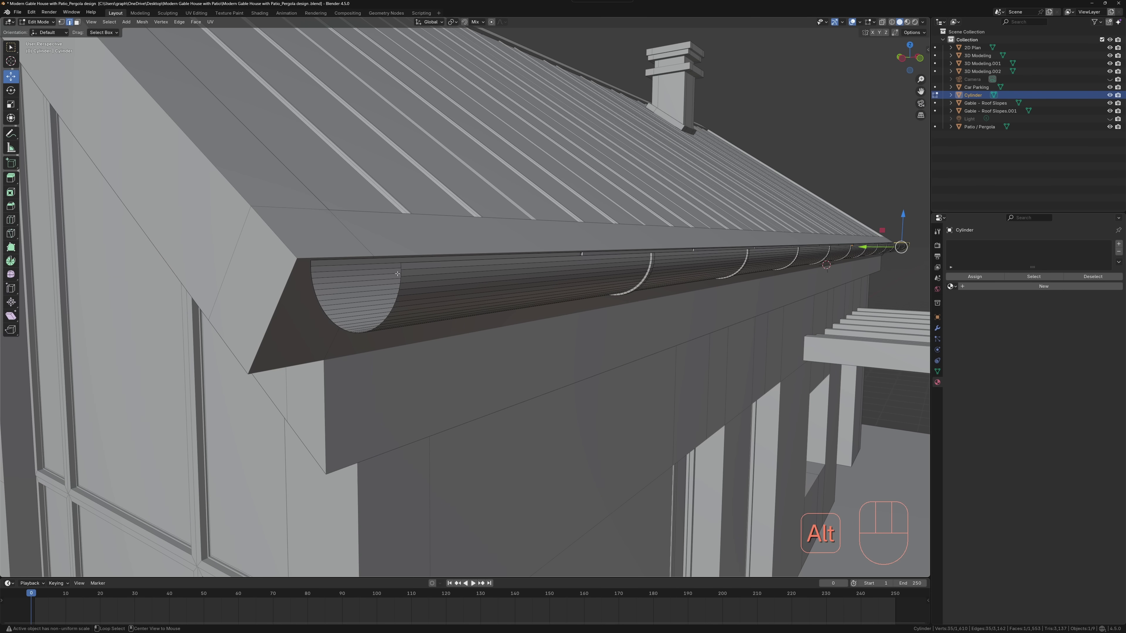
key(f)
key(Tab)
Step: Give the gutter a new material and add a Solidify modifier to it
click(986, 276)
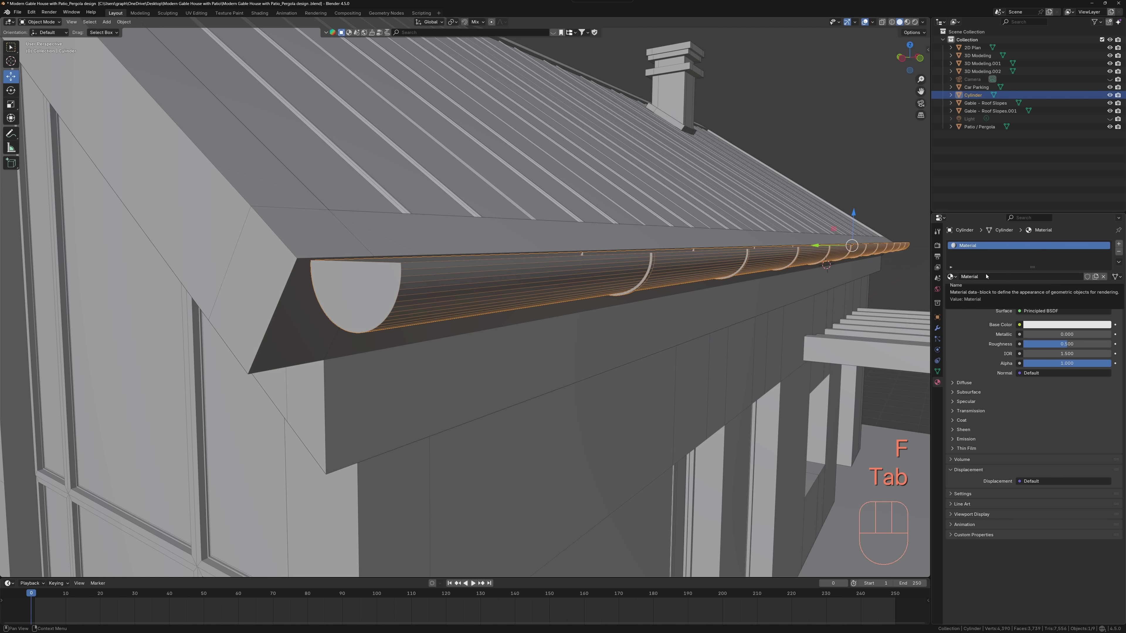
click(937, 328)
click(1010, 243)
click(1010, 262)
Step: Apply the gutter's scale, check its walls and brackets, and save the file
middle_drag(798, 292, 436, 318)
scroll(626, 345, down, 4)
scroll(437, 319, down, 6)
scroll(583, 390, up, 8)
key(ctrl+a)
click(554, 454)
middle_drag(554, 454, 510, 434)
click(201, 321)
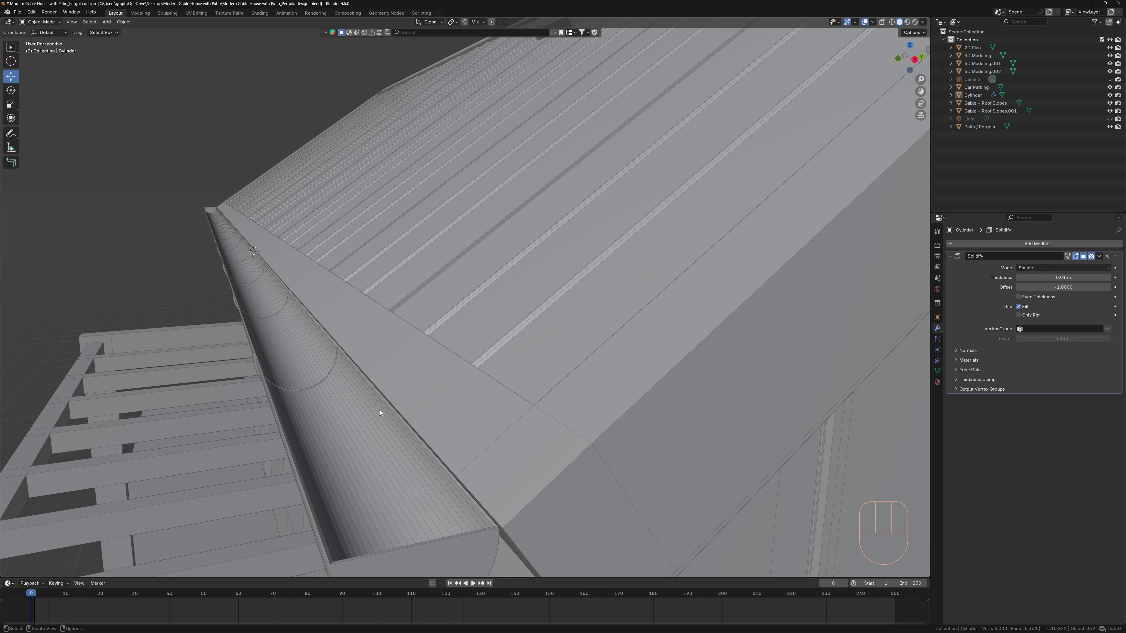
scroll(396, 436, down, 10)
key(ctrl+s)
Step: Move the gutter about 0.005 m along Y to close the gap to the eave
scroll(354, 394, up, 8)
click(340, 225)
drag(360, 182, 361, 182)
Step: Add another cylinder near the gutter's end for the downpipe and scale it to 0.187
middle_drag(368, 191, 577, 221)
shift+middle_drag(576, 222, 306, 244)
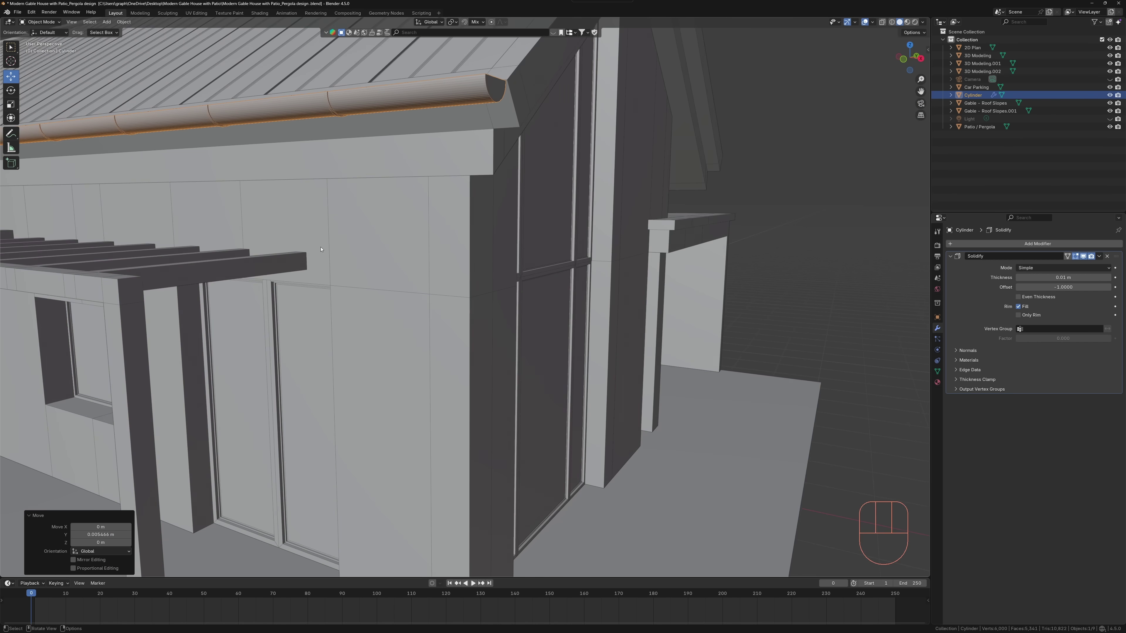
scroll(306, 244, down, 6)
key(shift+a)
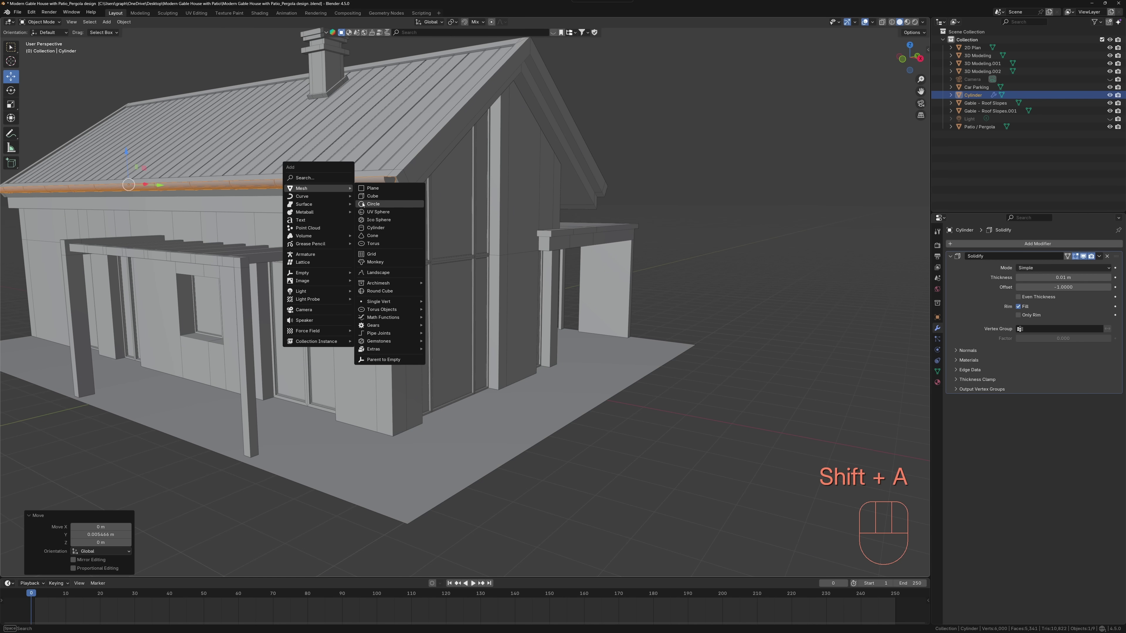
click(375, 228)
key(s)
key(s)
click(343, 212)
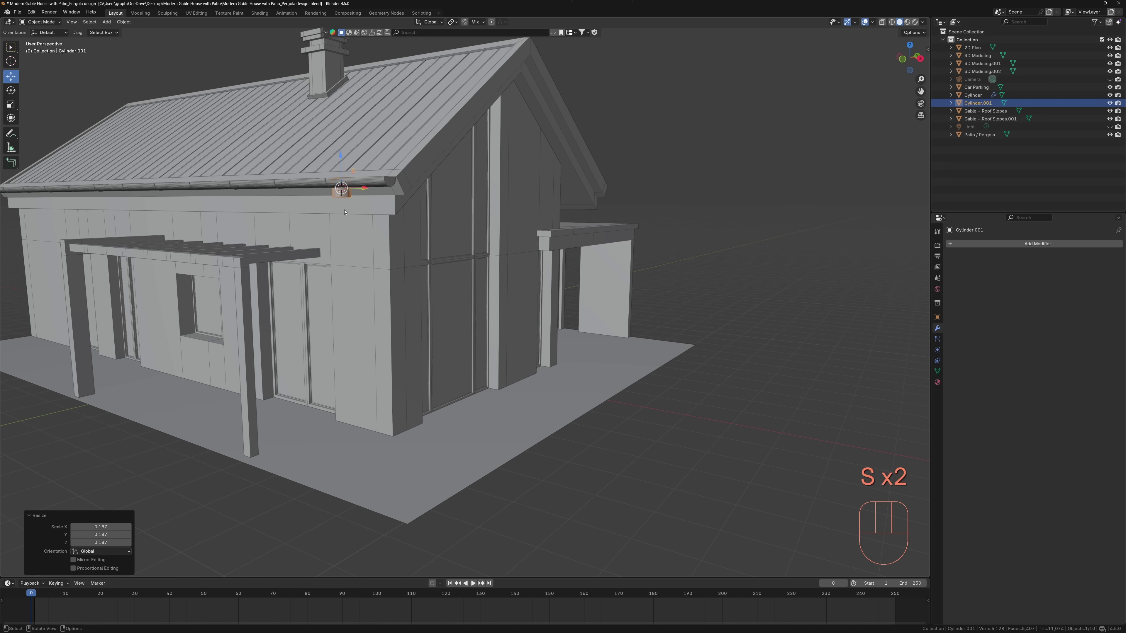
Step: Move the downpipe cylinder about 0.29 m along negative Y onto the gutter and scale it to fit the gutter's width
middle_drag(343, 212, 301, 271)
drag(244, 417, 229, 424)
click(911, 48)
shift+middle_drag(561, 556, 586, 249)
scroll(586, 250, up, 10)
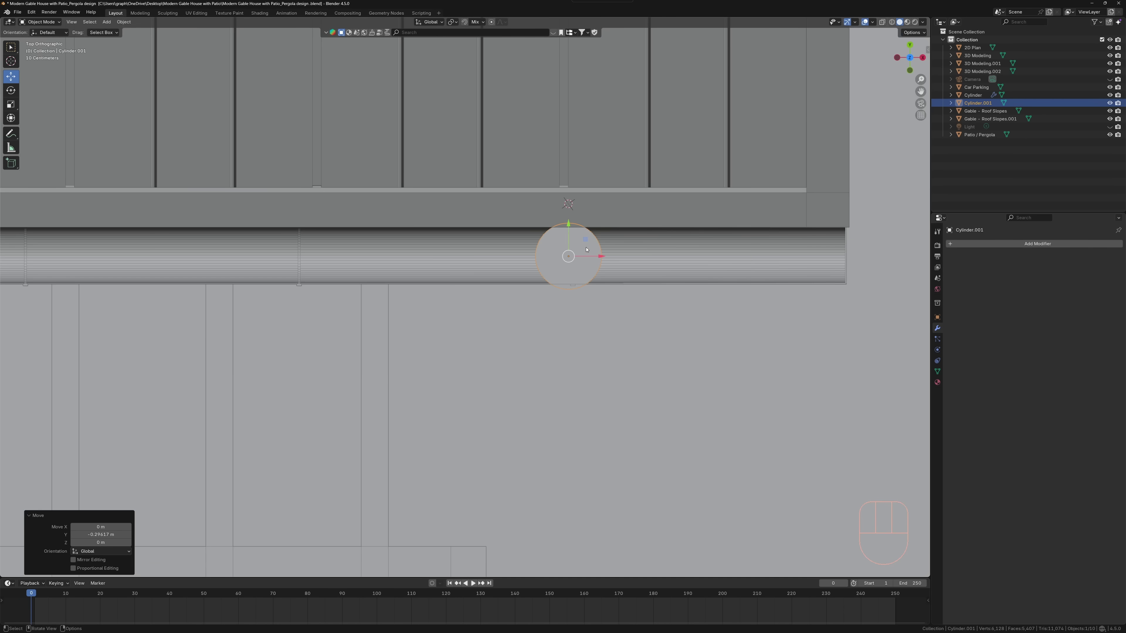
key(s)
click(587, 255)
click(569, 221)
drag(569, 221, 569, 220)
key(s)
click(608, 271)
Step: Move the cylinder about 0.7 m along X toward the gable end of the gutter
scroll(608, 271, down, 10)
middle_drag(609, 272, 531, 235)
scroll(550, 186, up, 8)
middle_drag(549, 186, 528, 249)
drag(496, 288, 530, 368)
middle_drag(530, 390, 534, 354)
scroll(534, 354, down, 5)
middle_drag(534, 355, 517, 283)
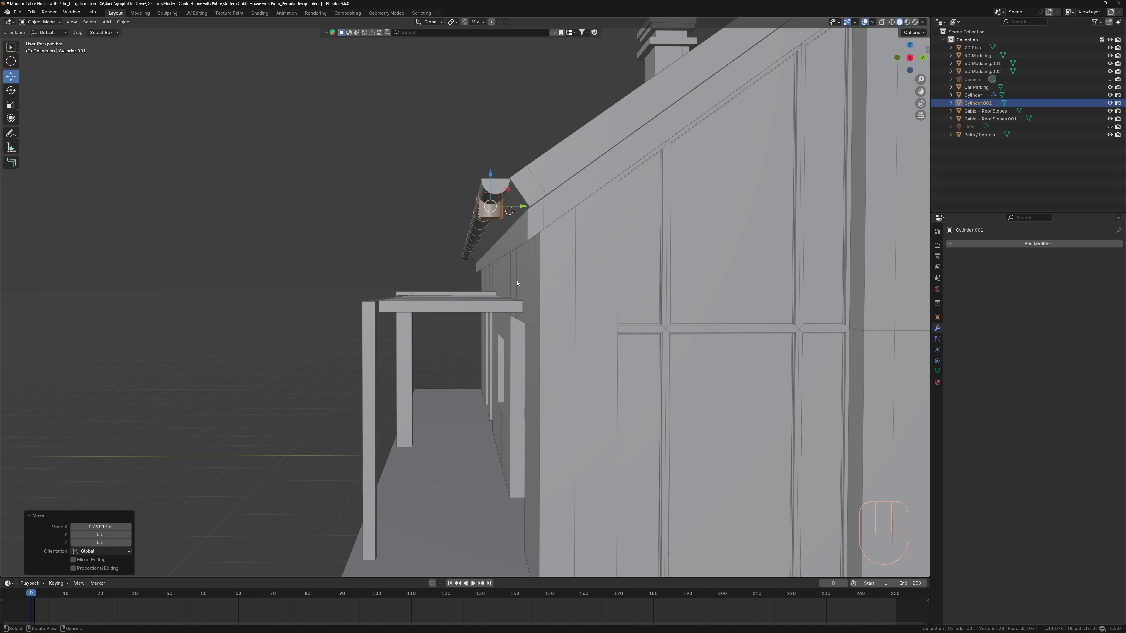
Step: Lengthen the downpipe cylinder by moving its bottom face straight down below the gutter
middle_drag(483, 236, 506, 236)
middle_drag(490, 315, 598, 211)
scroll(628, 239, up, 5)
key(Tab)
key(3)
click(566, 159)
drag(561, 130, 566, 303)
Step: Try to extrude the downpipe's bottom face, undo it, and rotate the face about the X axis instead
scroll(571, 342, down, 7)
middle_drag(571, 343, 451, 296)
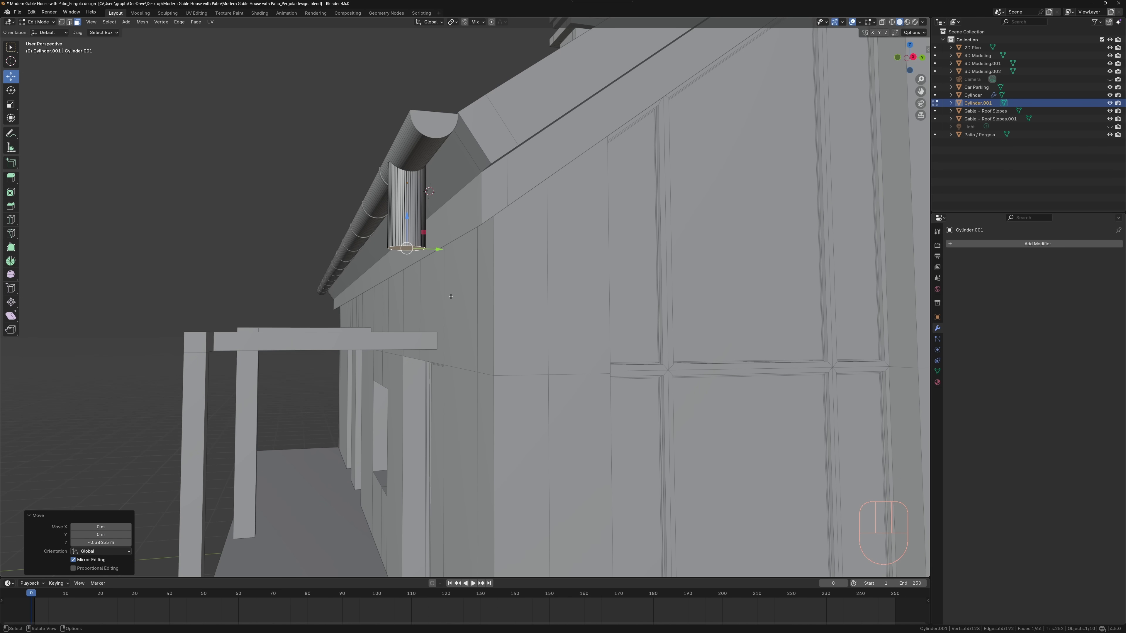
key(e)
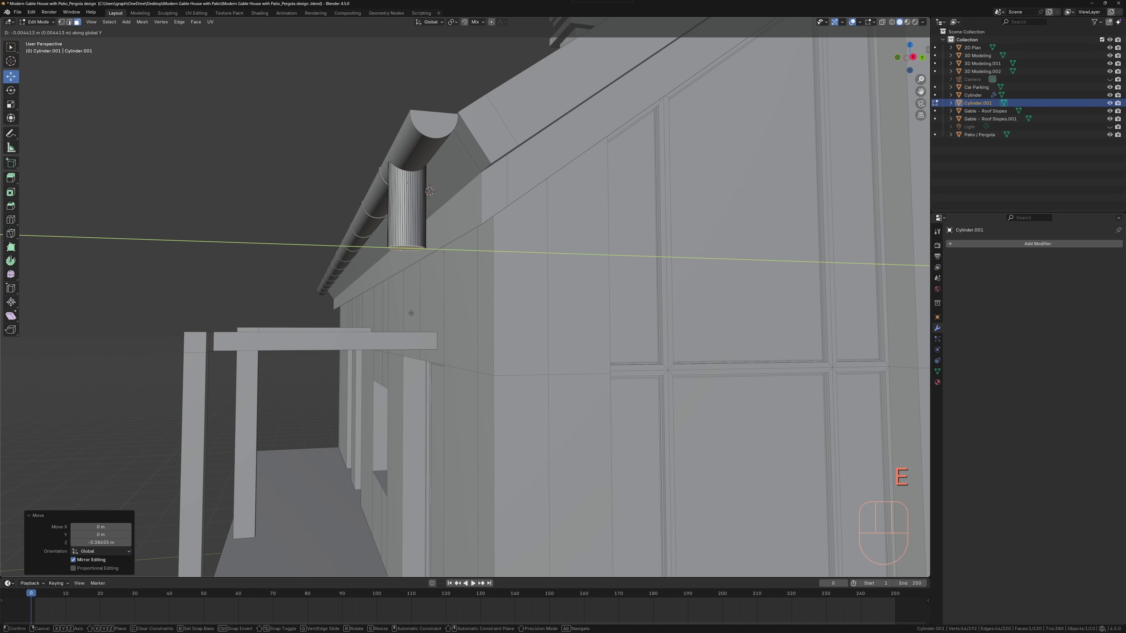
key(ctrl+z)
key(r)
key(x)
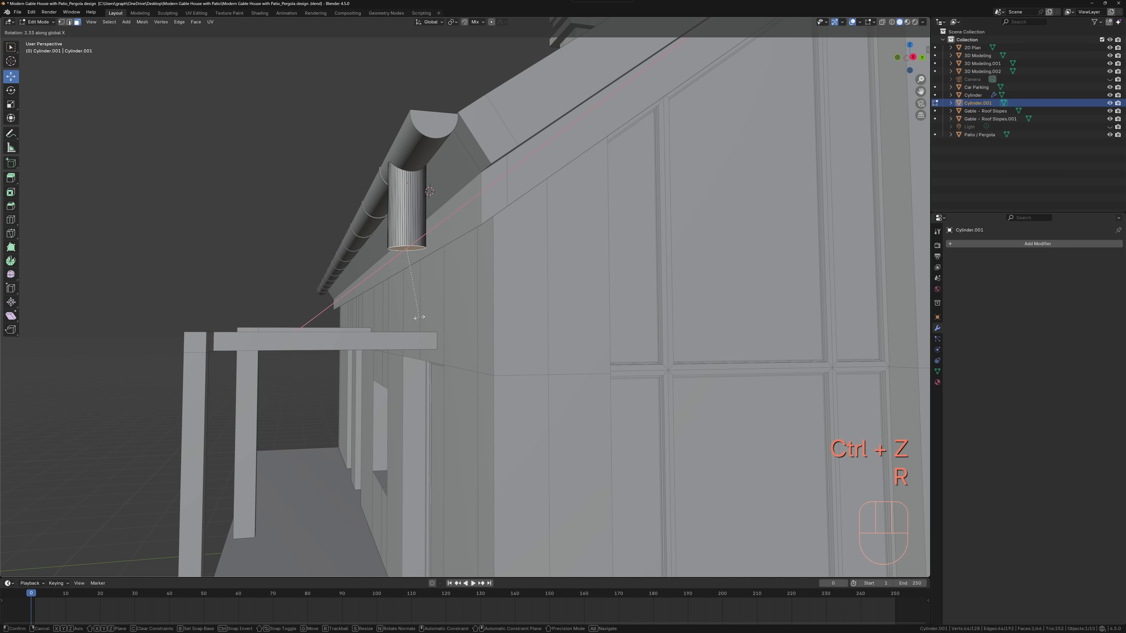
click(463, 319)
middle_drag(463, 319, 399, 266)
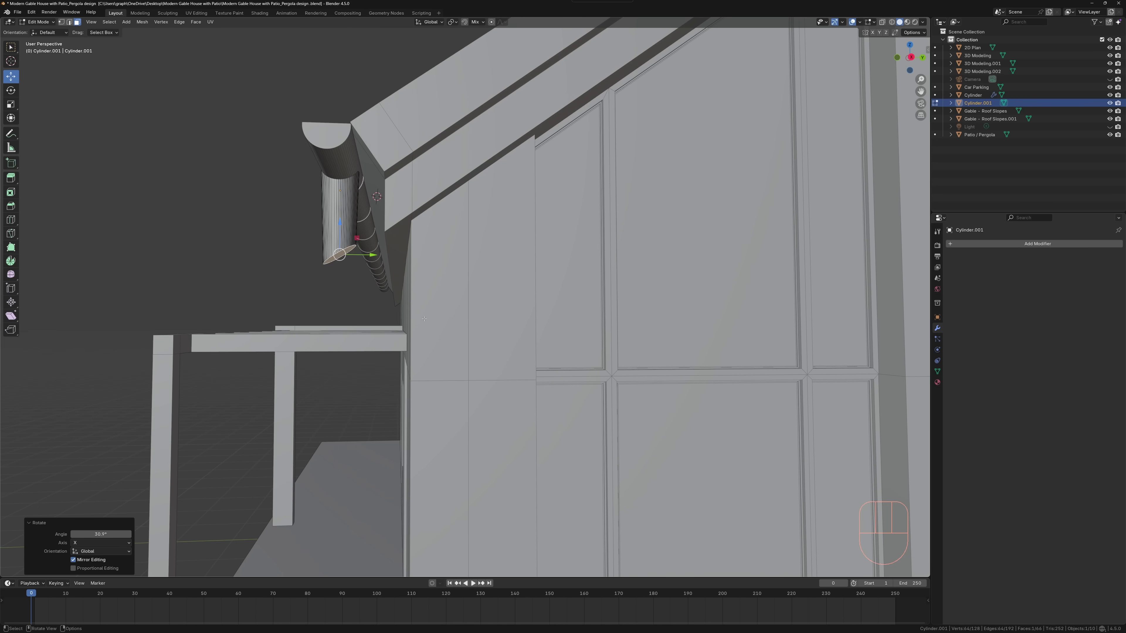
Step: Set the transform pivot point to Median Point and undo the bottom face's rotation
click(451, 22)
click(480, 51)
click(453, 22)
click(470, 51)
click(453, 23)
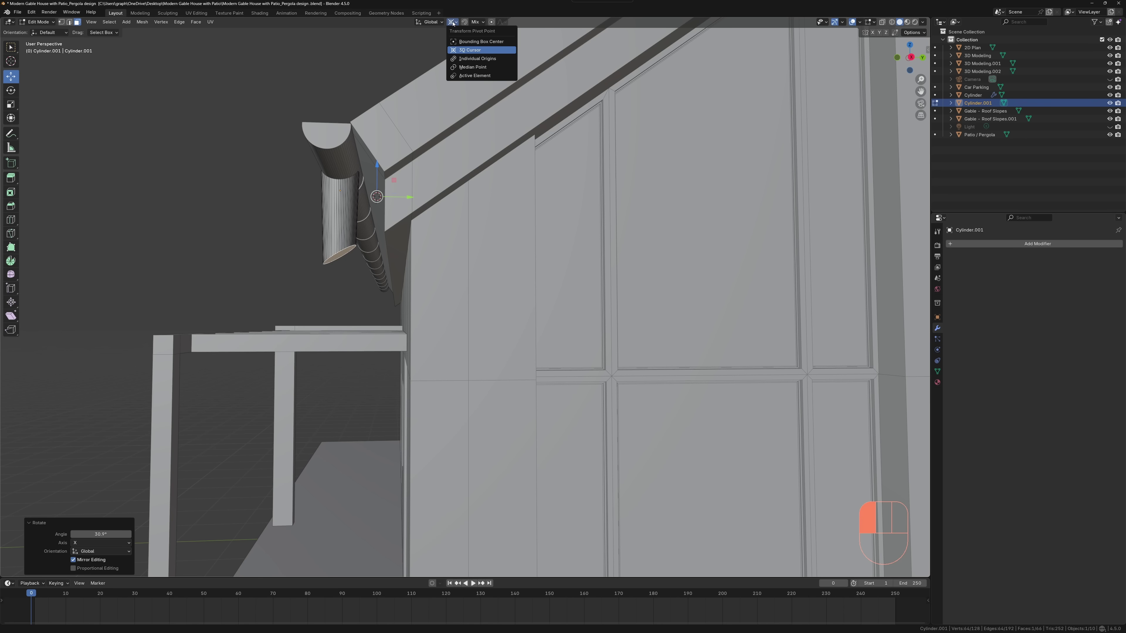
click(473, 67)
key(ctrl+z)
Step: Tilt the downpipe's bottom face again so that its end slants toward the house wall
key(r)
key(y)
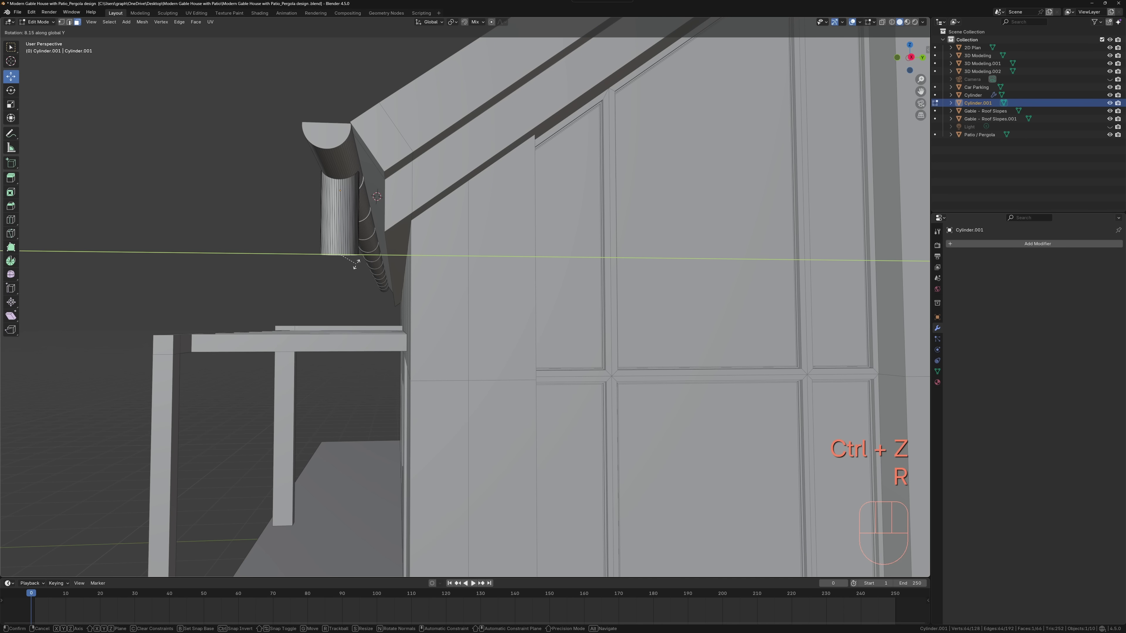
click(367, 255)
mouse_move(360, 259)
middle_down()
mouse_move(399, 261)
mouse_move(364, 264)
middle_up()
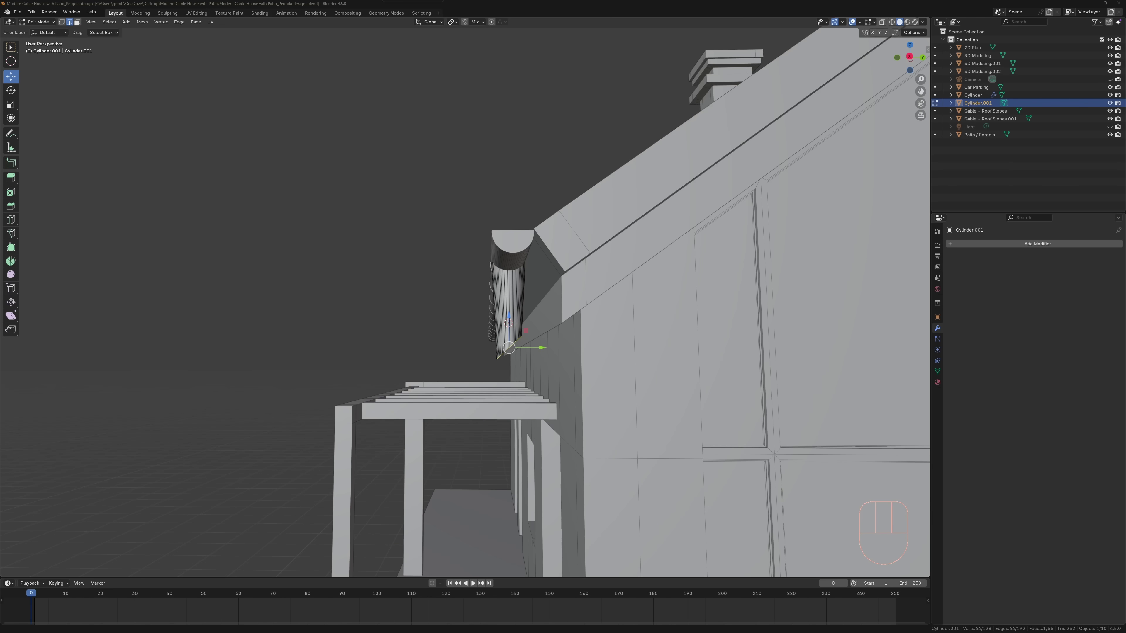
middle_drag(605, 390, 476, 343)
Step: Scale the whole downpipe in Object Mode to fit under the gutter and raise it slightly along Z
key(Tab)
key(ctrl+w)
scroll(526, 377, up, 6)
key(s)
click(576, 419)
middle_drag(559, 419, 553, 377)
key(s)
click(519, 377)
drag(435, 424, 435, 393)
scroll(545, 368, down, 6)
middle_drag(520, 376, 500, 410)
Step: Scale the slanted end face and extrude it about 0.47 m along its normal toward the wall
key(Tab)
key(3)
key(s)
click(531, 413)
key(s)
right_click(592, 431)
key(s)
middle_click(587, 428)
click(577, 422)
key(e)
click(547, 455)
mouse_move(548, 455)
middle_down()
mouse_move(626, 475)
mouse_move(569, 465)
mouse_move(567, 448)
middle_up()
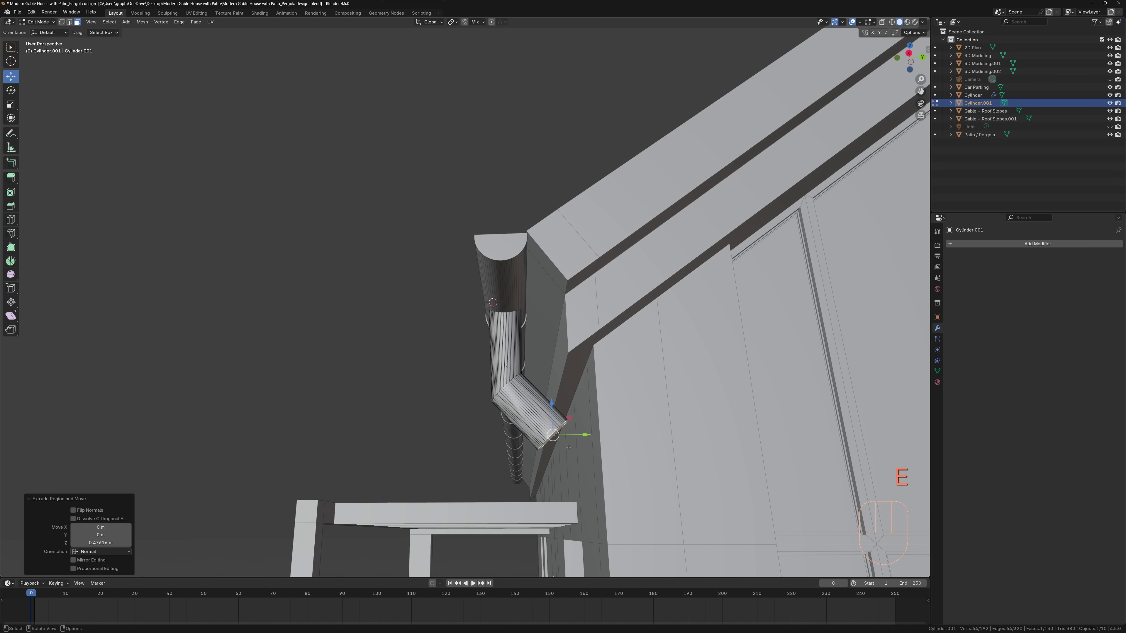
Step: Extrude the diagonal section's end again, rotate the new face toward level, and shift it down and along Y
key(e)
click(587, 468)
key(r)
click(572, 495)
drag(570, 424, 571, 443)
middle_drag(571, 443, 576, 464)
drag(608, 470, 593, 471)
mouse_move(590, 472)
middle_down()
mouse_move(713, 491)
mouse_move(574, 486)
mouse_move(589, 480)
middle_up()
Step: Scale the new end face along Y to match the pipe's width and shift it slightly along negative Y
key(s)
key(y)
click(587, 484)
drag(591, 473, 577, 472)
middle_drag(576, 472, 510, 377)
Step: Extrude the end face downward, move it about 0.08 m along negative Y, and rotate it level in the right view
scroll(506, 351, down, 4)
key(e)
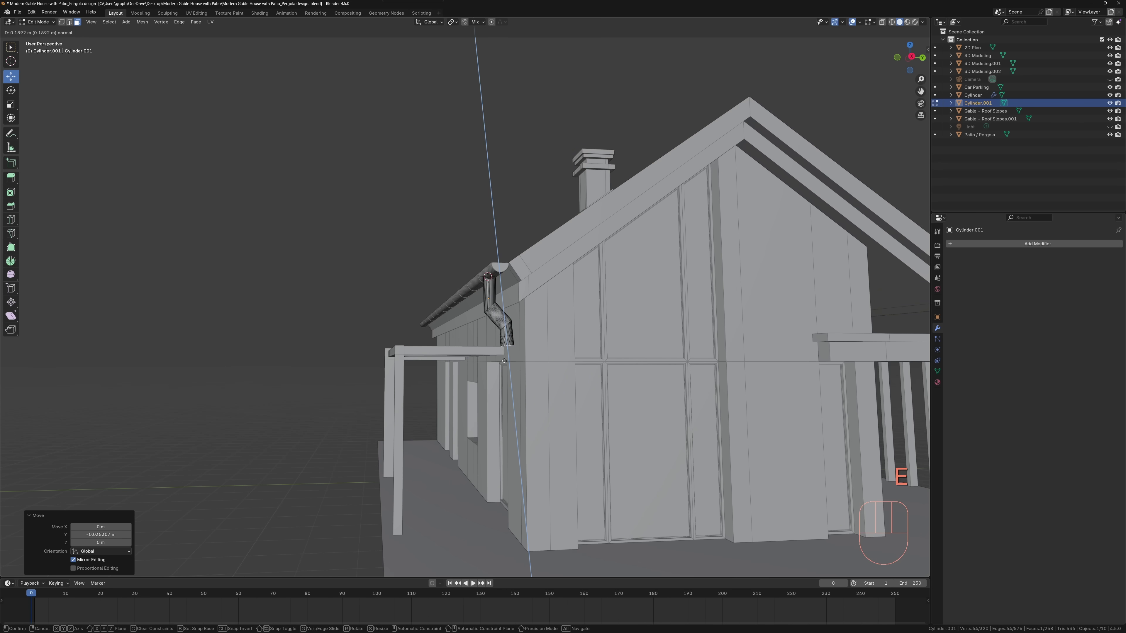
click(508, 388)
drag(541, 375, 536, 376)
click(911, 56)
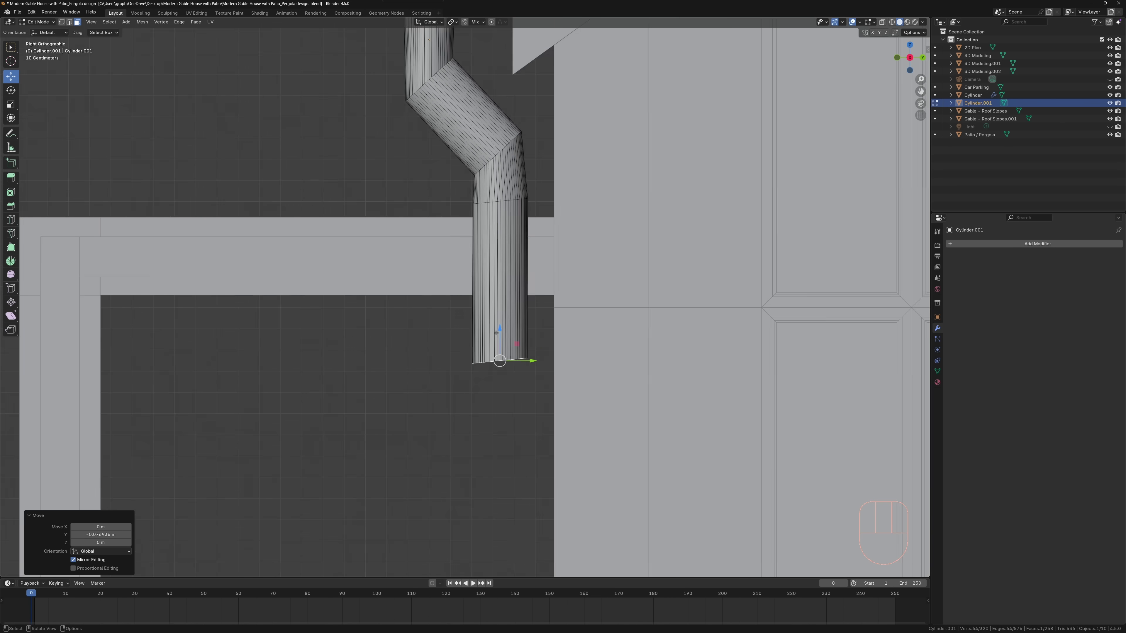
key(r)
key(r)
click(507, 449)
Step: Rotate the edge loop below the lower bend until it is level and scale it to the pipe's thickness
scroll(506, 231, down, 6)
scroll(504, 217, up, 9)
alt+click(505, 217)
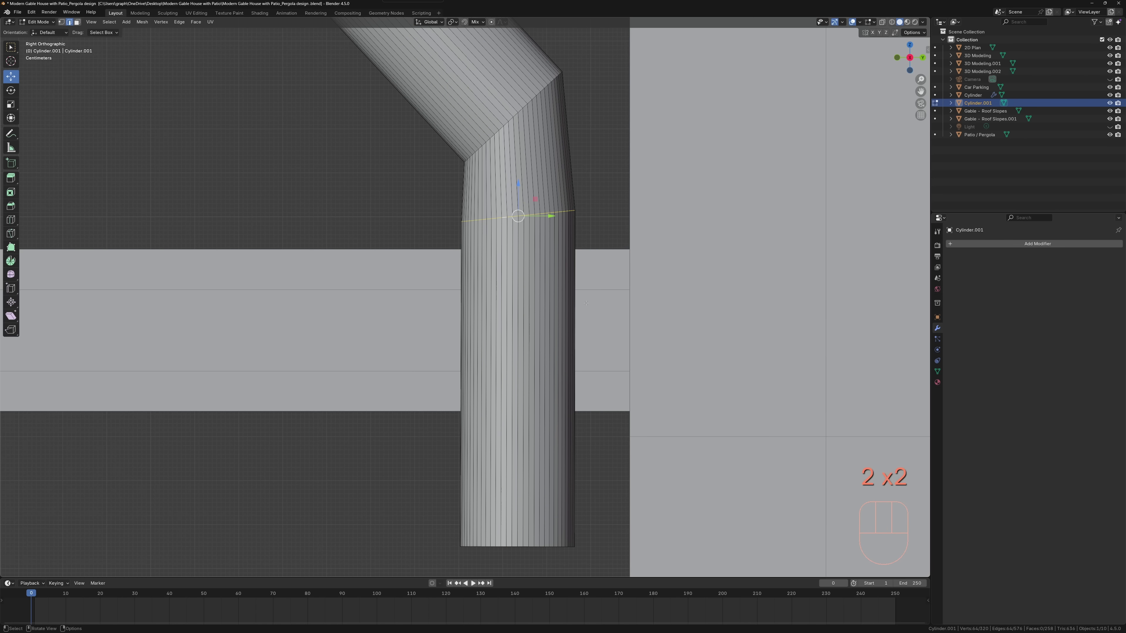
key(r)
click(587, 372)
key(s)
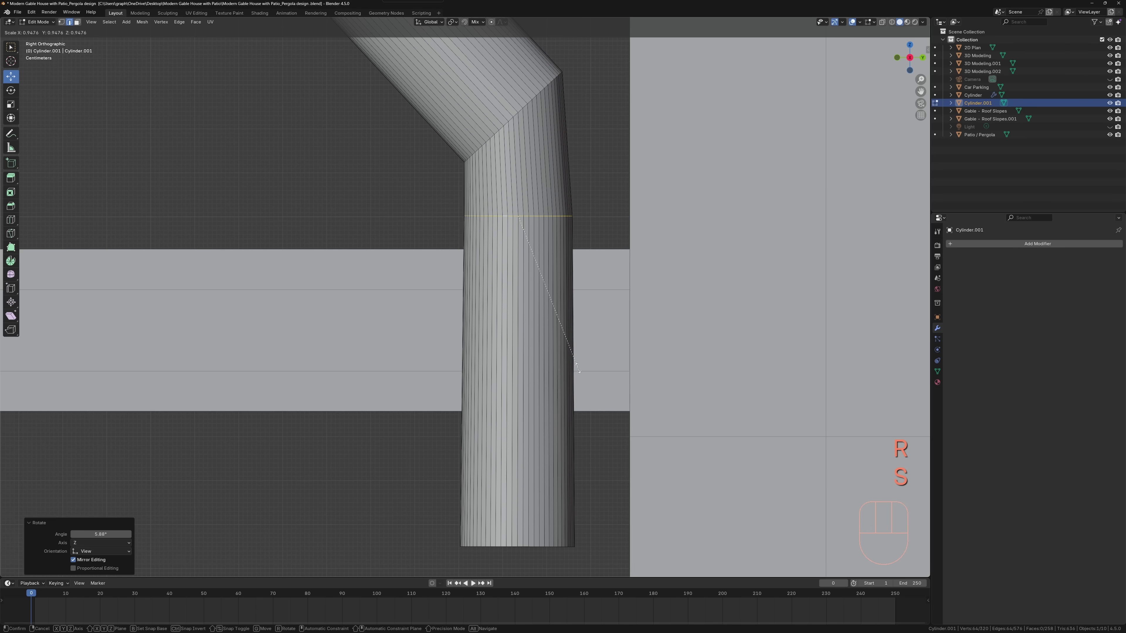
click(576, 365)
key(s)
scroll(572, 358, down, 7)
Step: Select the downpipe's bottom face and move it straight down toward the ground
mouse_move(572, 355)
middle_down()
mouse_move(597, 282)
mouse_move(559, 346)
middle_up()
key(3)
click(548, 268)
drag(550, 279, 569, 540)
middle_drag(569, 541, 592, 497)
scroll(576, 443, down, 6)
middle_drag(566, 425, 576, 448)
middle_drag(568, 266, 522, 239)
scroll(522, 217, up, 5)
Step: Try to scale the edge loops of both downpipe bends together, and undo the change
scroll(522, 217, up, 3)
key(2)
key(2)
alt+click(554, 261)
alt+shift+click(509, 191)
key(s)
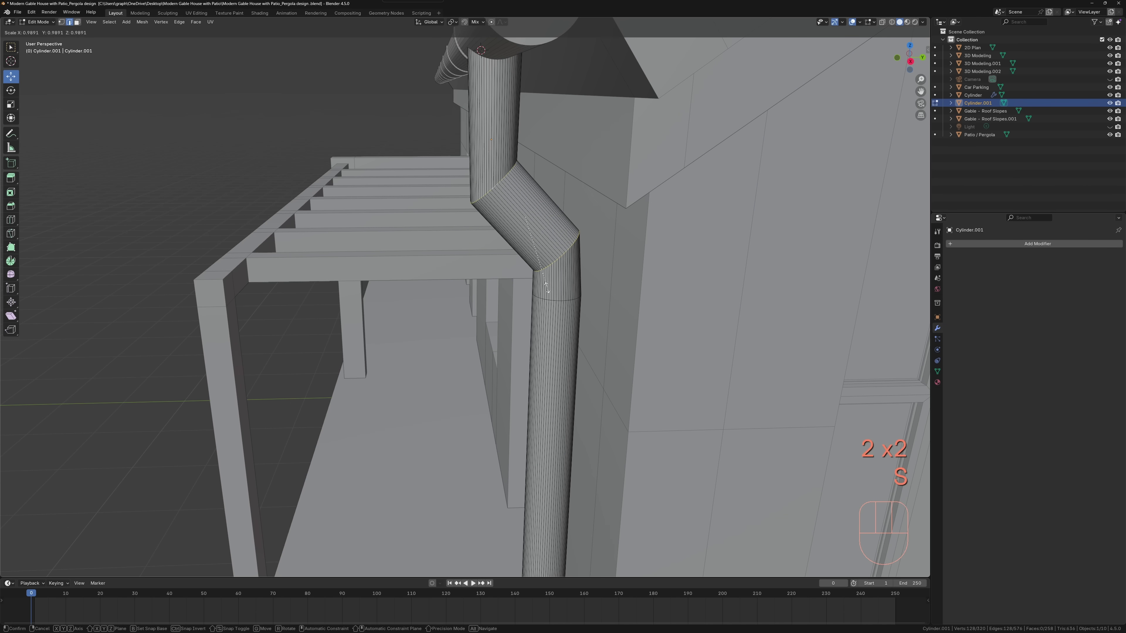
click(550, 288)
middle_drag(551, 287, 464, 214)
key(ctrl+z)
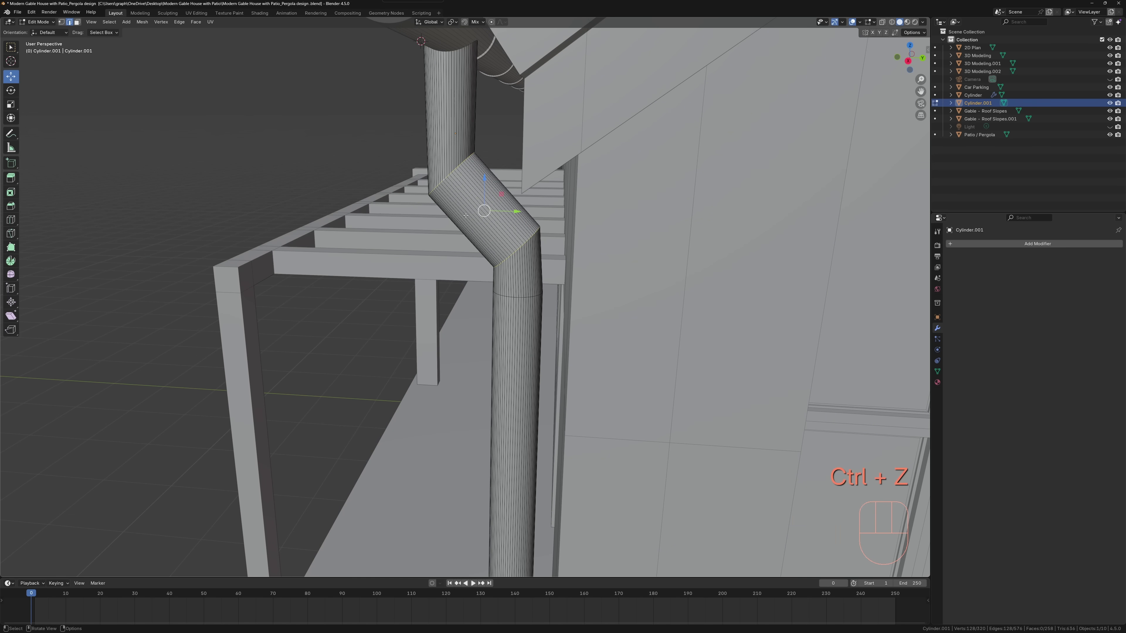
key(ctrl+z)
Step: Scale the bend's edge loop, rotate it about X, and rescale it to even out the pipe's thickness
key(s)
click(539, 256)
key(r)
key(x)
click(544, 315)
middle_drag(475, 190, 534, 209)
key(s)
click(528, 218)
Step: Enlarge the edge loop just below the lower bend to match the neighbouring pipe sections
alt+click(552, 252)
key(s)
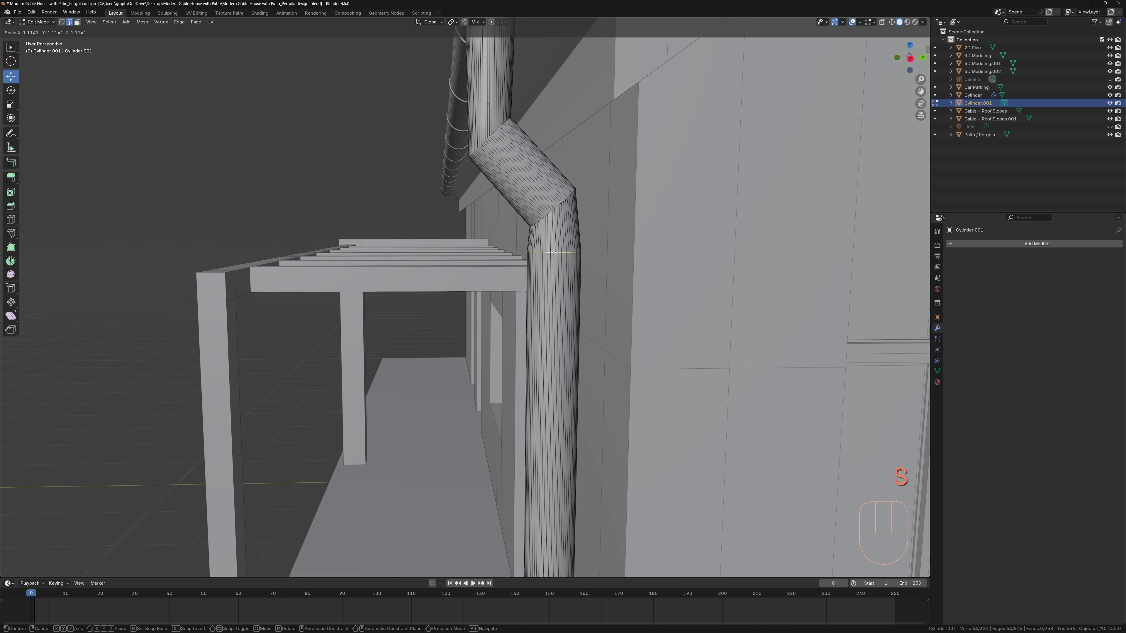
click(551, 251)
scroll(552, 251, up, 8)
key(s)
click(548, 277)
scroll(547, 277, down, 15)
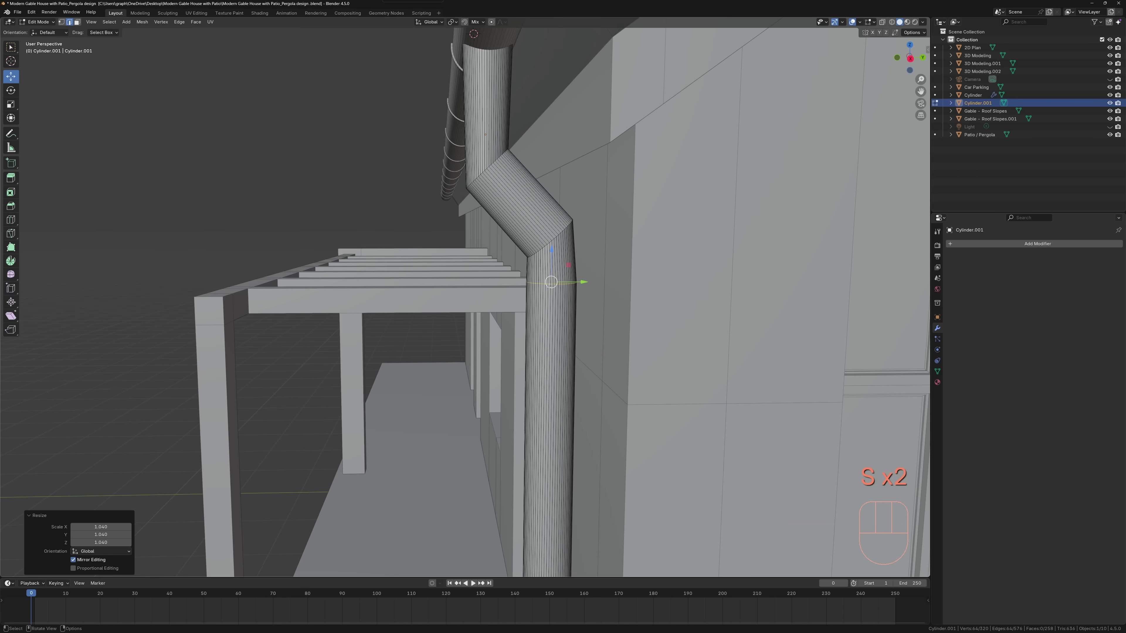
Step: Select an edge loop lower on the downpipe, nudge it slightly, and cancel a further scaling
scroll(549, 342, up, 9)
alt+click(549, 342)
middle_drag(550, 341, 548, 317)
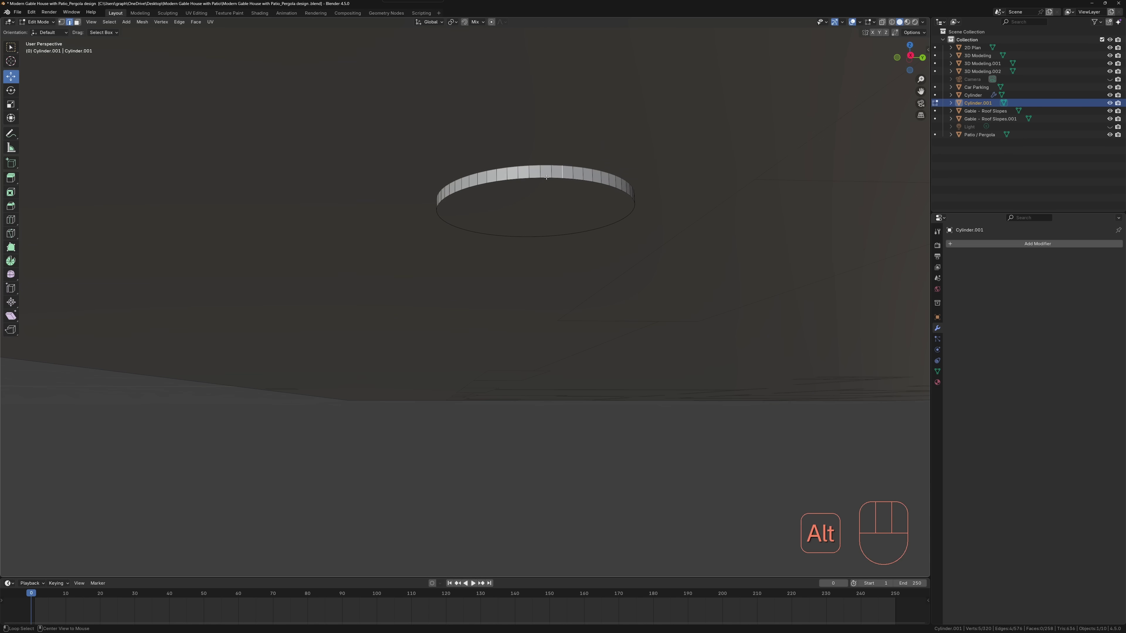
drag(534, 164, 534, 161)
scroll(534, 161, down, 10)
middle_drag(534, 177, 543, 248)
key(s)
click(548, 270)
right_click(548, 269)
scroll(577, 284, down, 8)
Step: Scale the edge loop at the downpipe's lower end to adjust the opening's width
middle_drag(624, 266, 592, 170)
scroll(604, 136, up, 5)
scroll(549, 304, down, 5)
scroll(551, 311, up, 3)
key(s)
click(555, 320)
Step: Select the edge loop at the downpipe's upper bend and rotate it to follow the change of direction
key(2)
scroll(576, 193, up, 7)
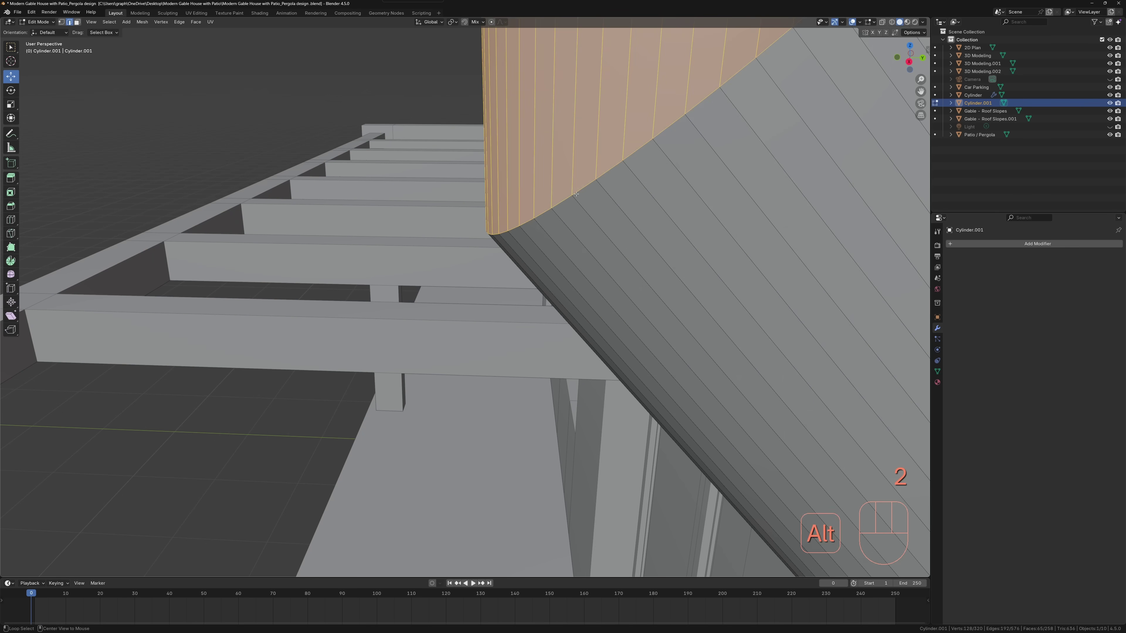
alt+click(577, 196)
scroll(576, 196, down, 9)
click(579, 220)
middle_drag(579, 220, 735, 211)
click(745, 216)
middle_drag(624, 212, 478, 167)
key(r)
click(561, 229)
Step: Scale the upper bend's edge loop, rotate it slightly about Y, and rescale it to match the pipe thickness
scroll(576, 177, down, 7)
scroll(554, 173, up, 5)
key(s)
click(614, 158)
key(r)
key(y)
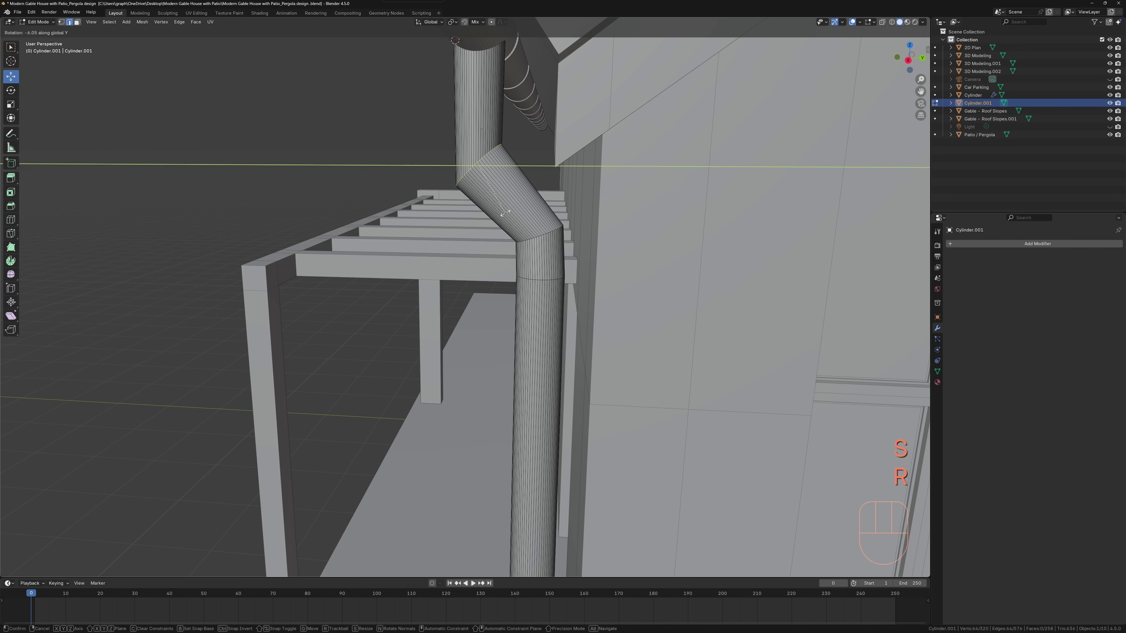
click(500, 217)
mouse_move(500, 217)
middle_down()
mouse_move(538, 195)
mouse_move(484, 208)
middle_up()
key(s)
click(513, 212)
Step: Dissolve the extra edge loop just below the downpipe's lower bend
scroll(483, 208, down, 6)
click(428, 93)
scroll(544, 216, up, 5)
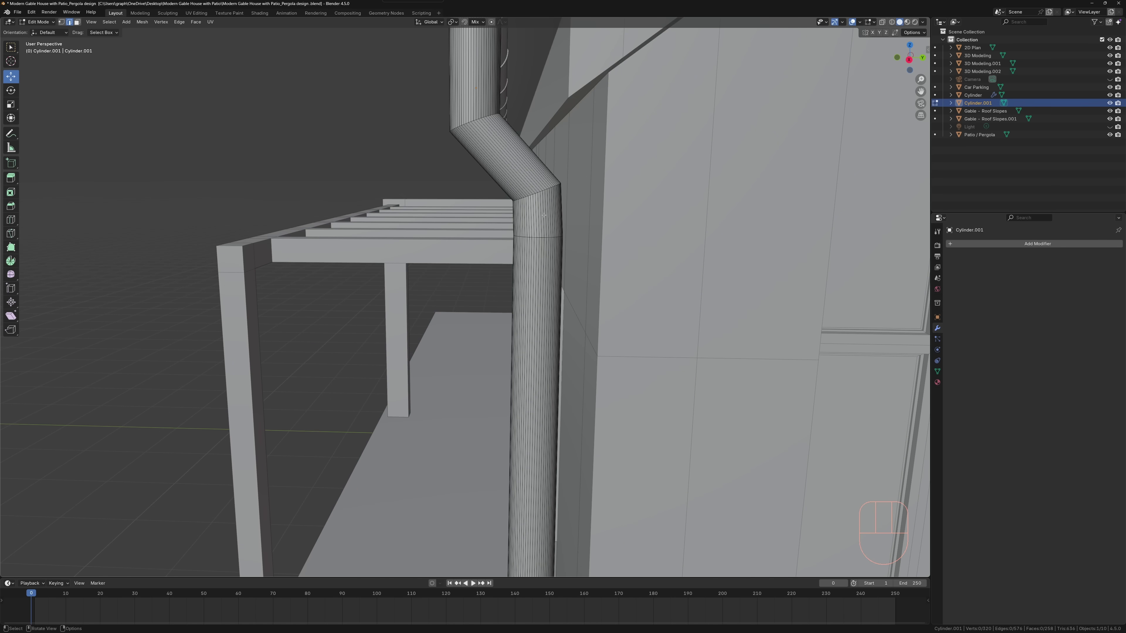
click(524, 243)
middle_drag(525, 244, 590, 231)
key(ctrl+z)
right_click(597, 229)
click(565, 483)
scroll(565, 483, down, 6)
scroll(565, 488, up, 6)
middle_drag(565, 572, 563, 549)
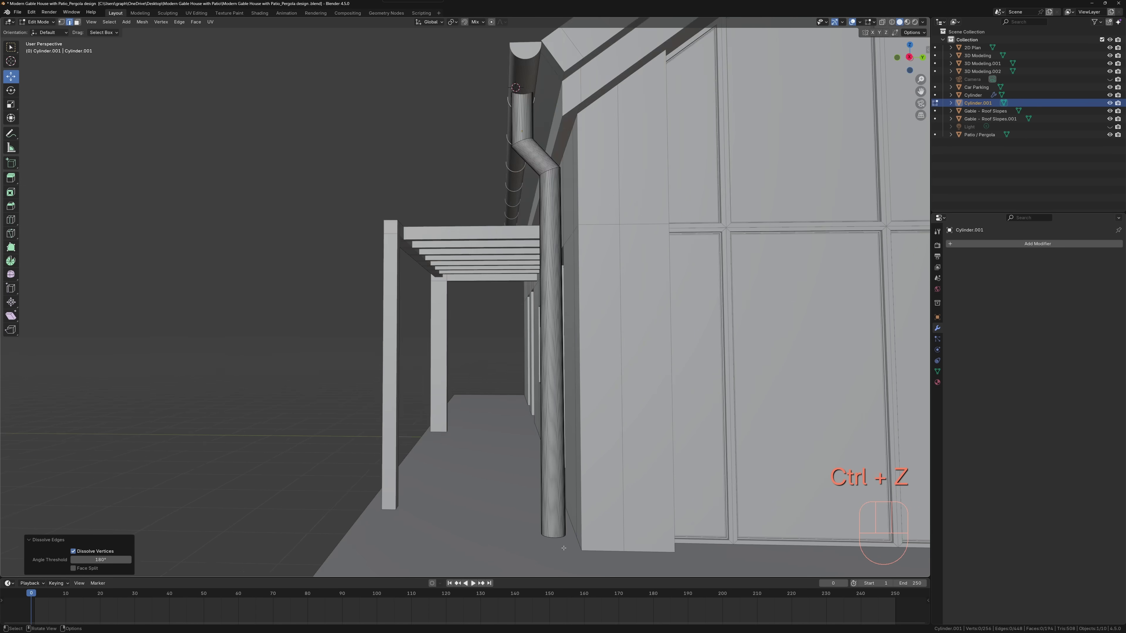
Step: Scale the edge loop at the foot of the downpipe to 0.972 and leave Edit Mode
scroll(564, 549, up, 5)
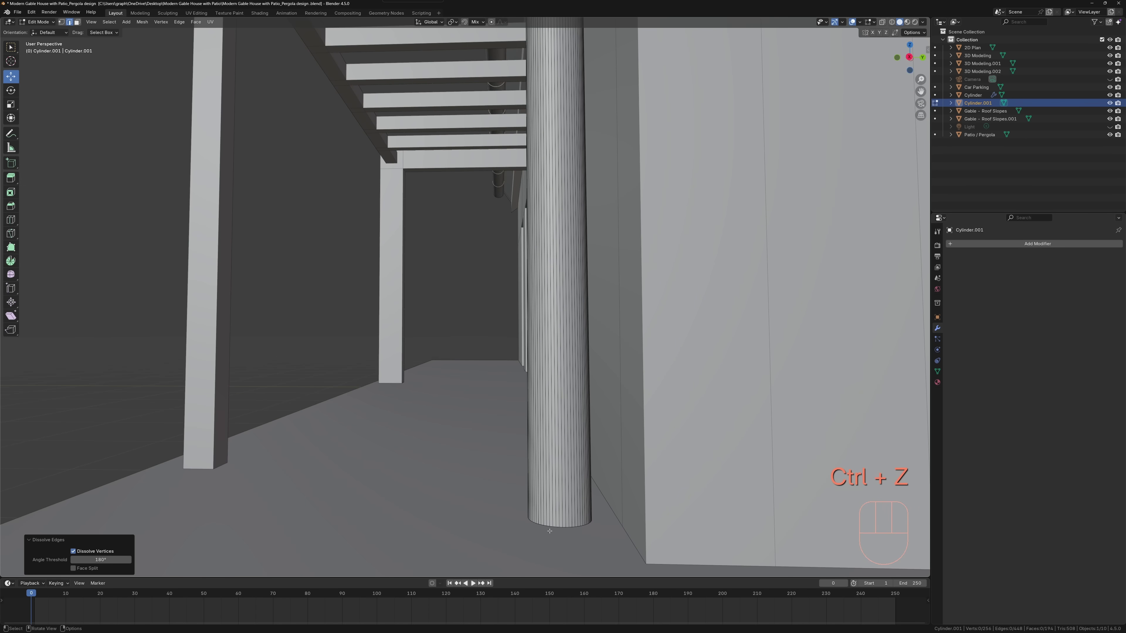
key(s)
key(s)
click(581, 533)
scroll(531, 510, down, 8)
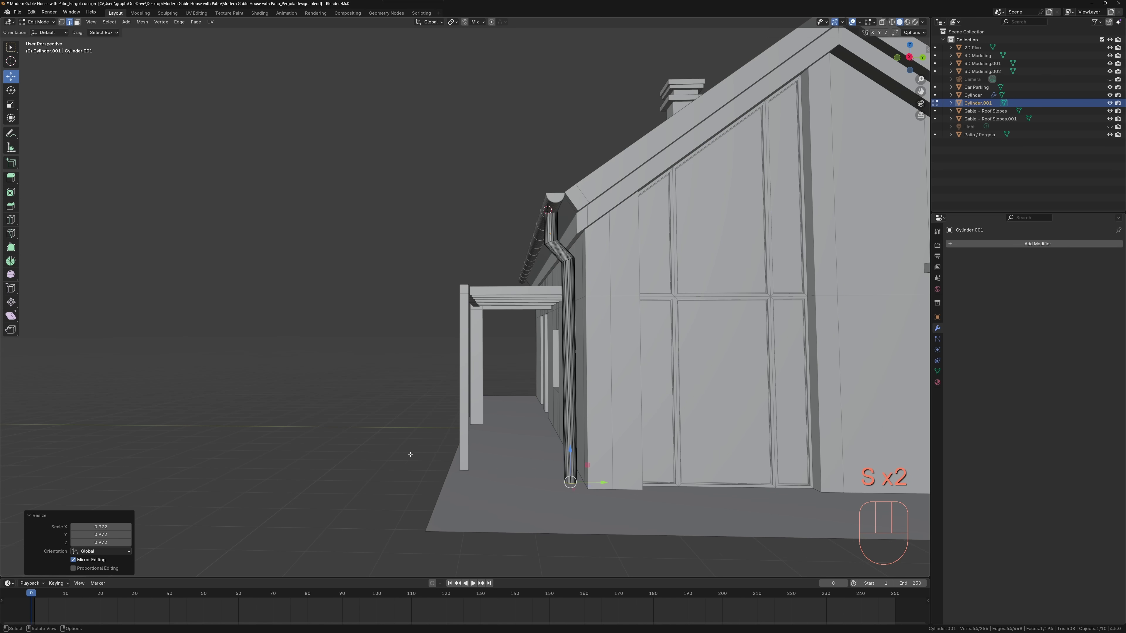
key(Tab)
scroll(563, 285, down, 6)
scroll(522, 232, up, 3)
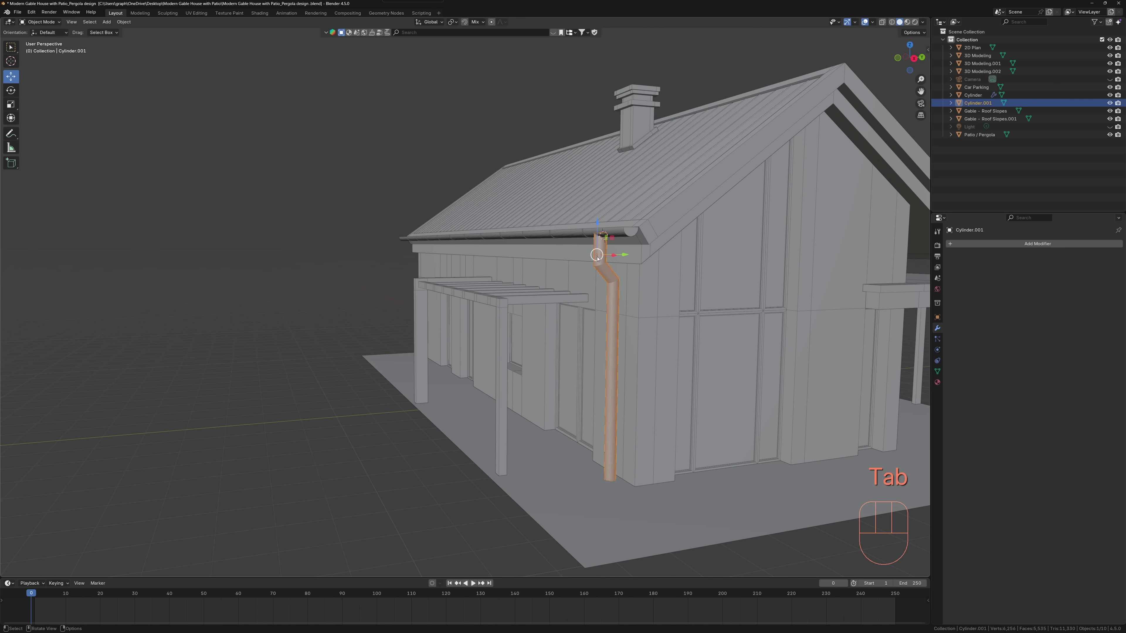
Step: Add a centred loop cut around the downpipe's short vertical section below the gutter
key(Tab)
scroll(596, 258, up, 2)
key(ctrl+r)
click(610, 257)
right_click(609, 257)
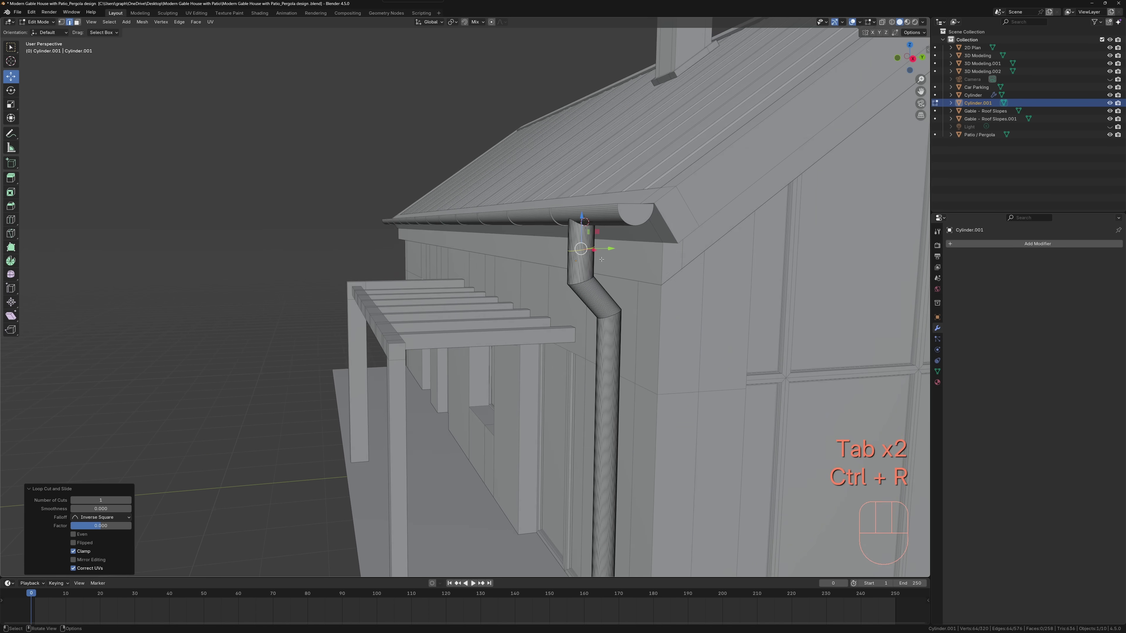
Step: Rotate the new loop on the upper section, then try beveling it and undo the bevel
scroll(610, 257, up, 8)
key(r)
click(536, 272)
middle_drag(537, 271, 570, 277)
key(ctrl+b)
click(576, 255)
key(ctrl+z)
Step: Add one centred loop cut to the downpipe's slanted section and four evenly spaced cuts to the long lower section
shift+middle_drag(645, 386, 527, 203)
key(ctrl+r)
click(562, 243)
right_click(562, 244)
scroll(585, 399, down, 6)
shift+middle_drag(576, 510, 577, 333)
key(ctrl+r)
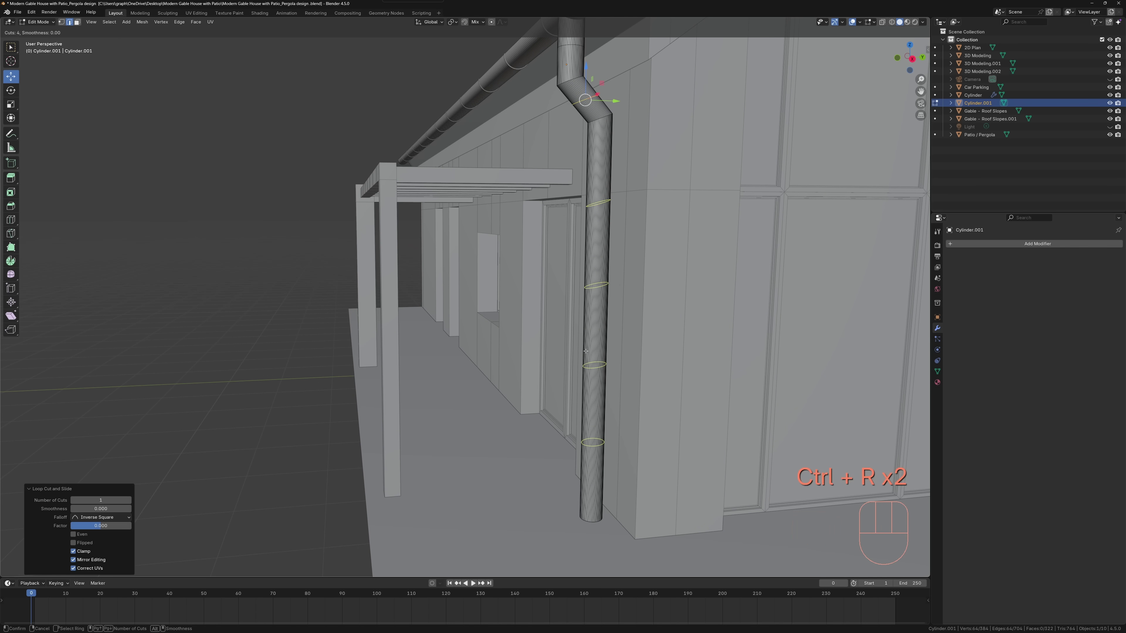
right_click(586, 350)
Step: Select individual cut loops on the long lower section and rotate them to level them across the pipe
alt+click(596, 371)
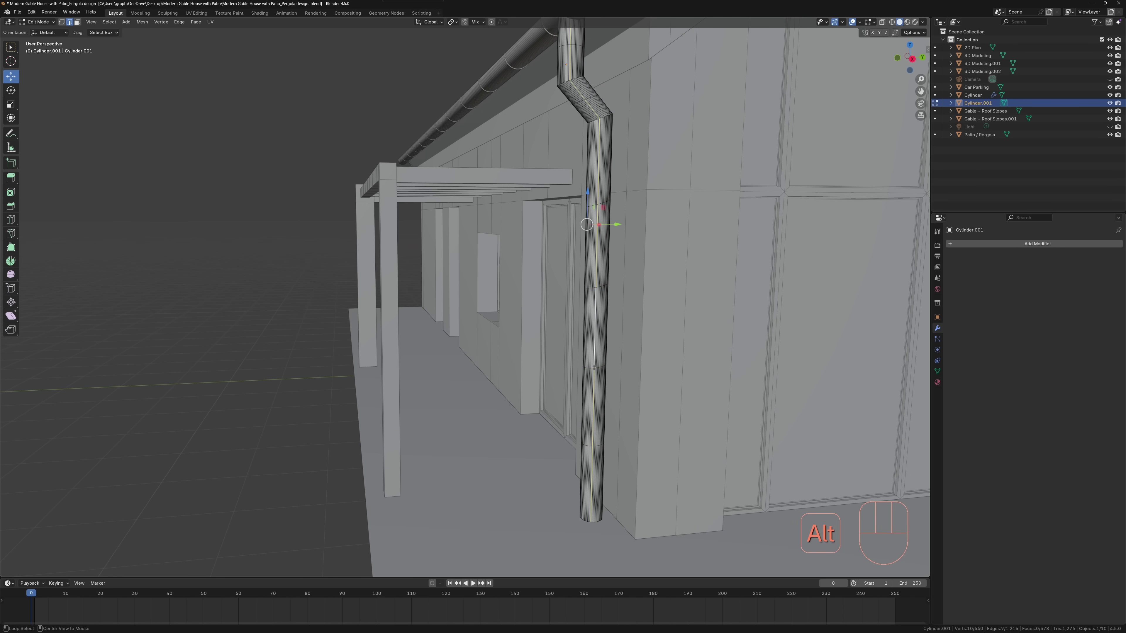
scroll(598, 372, up, 6)
alt+click(599, 373)
middle_drag(614, 384, 604, 373)
scroll(602, 372, down, 4)
key(r)
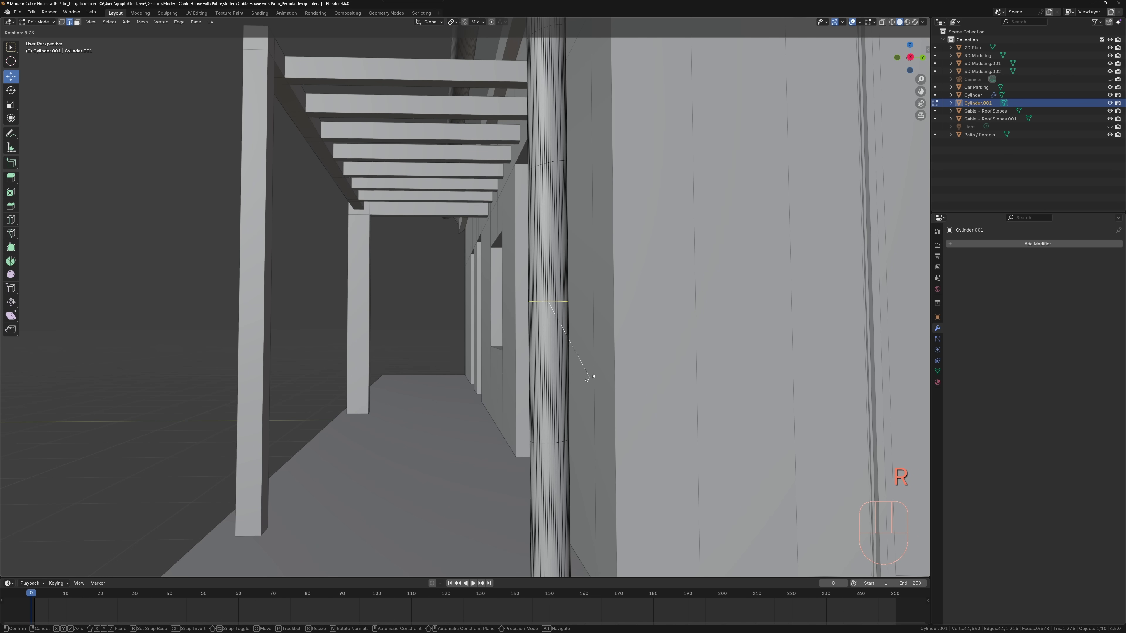
click(589, 378)
key(s)
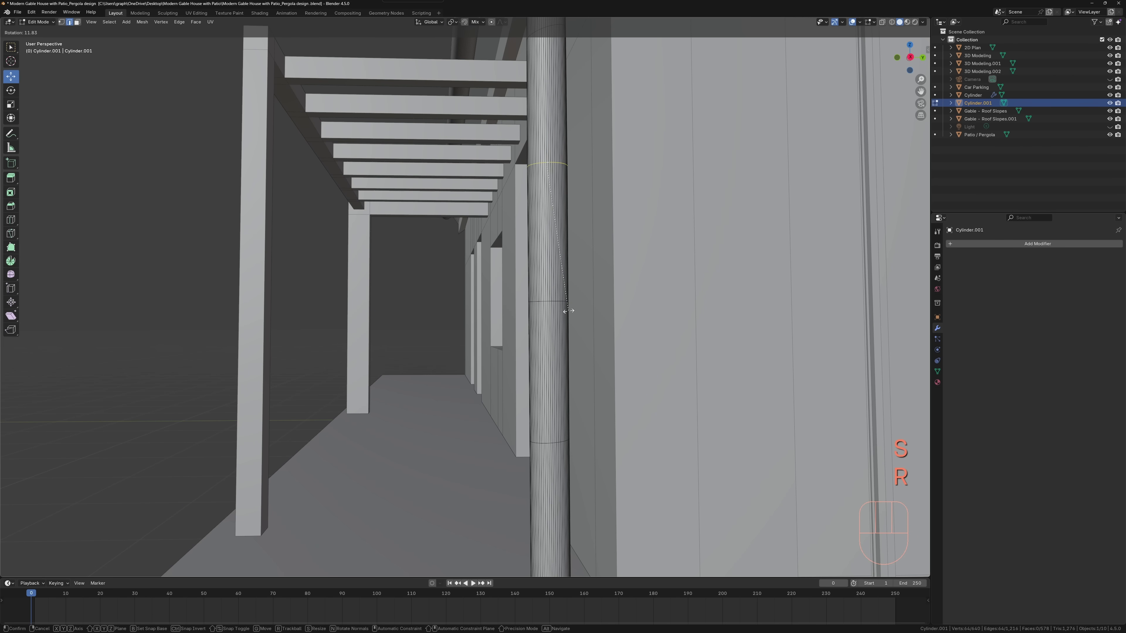
click(569, 311)
scroll(484, 194, down, 3)
key(r)
click(462, 283)
Step: Select the slanted section's cut loop, then select a loop further down the pipe and rotate it
shift+middle_drag(462, 266, 554, 359)
shift+middle_drag(537, 186, 475, 234)
scroll(475, 233, up, 3)
alt+click(475, 233)
scroll(475, 233, down, 5)
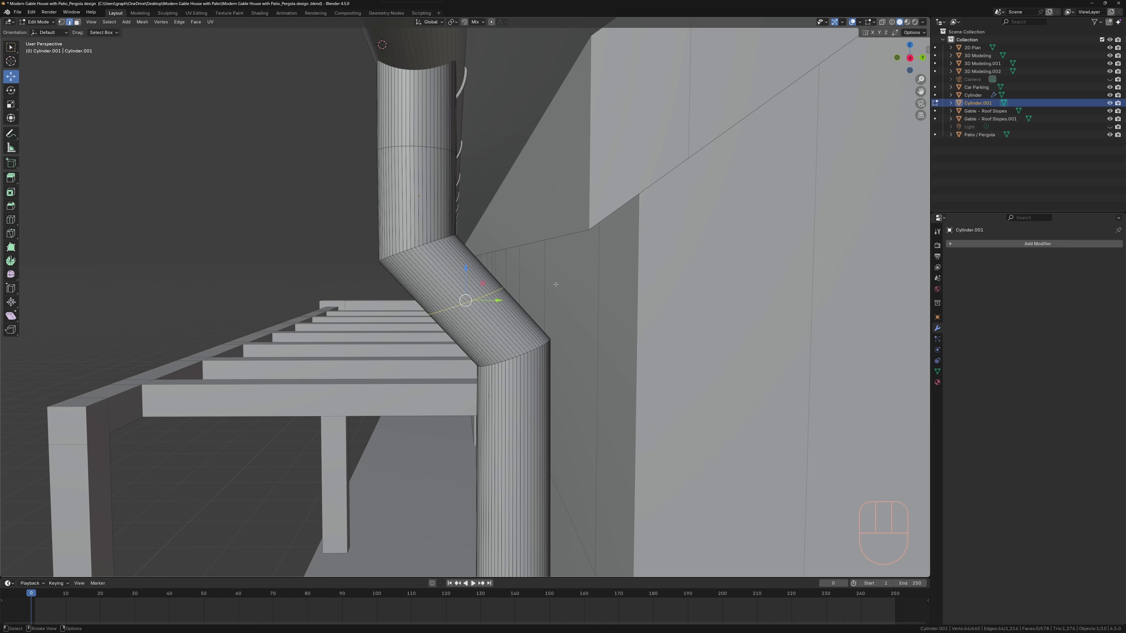
scroll(488, 160, up, 5)
shift+middle_drag(485, 354, 439, 177)
alt+shift+click(465, 164)
shift+middle_drag(474, 266, 517, 89)
key(super)
key(Escape)
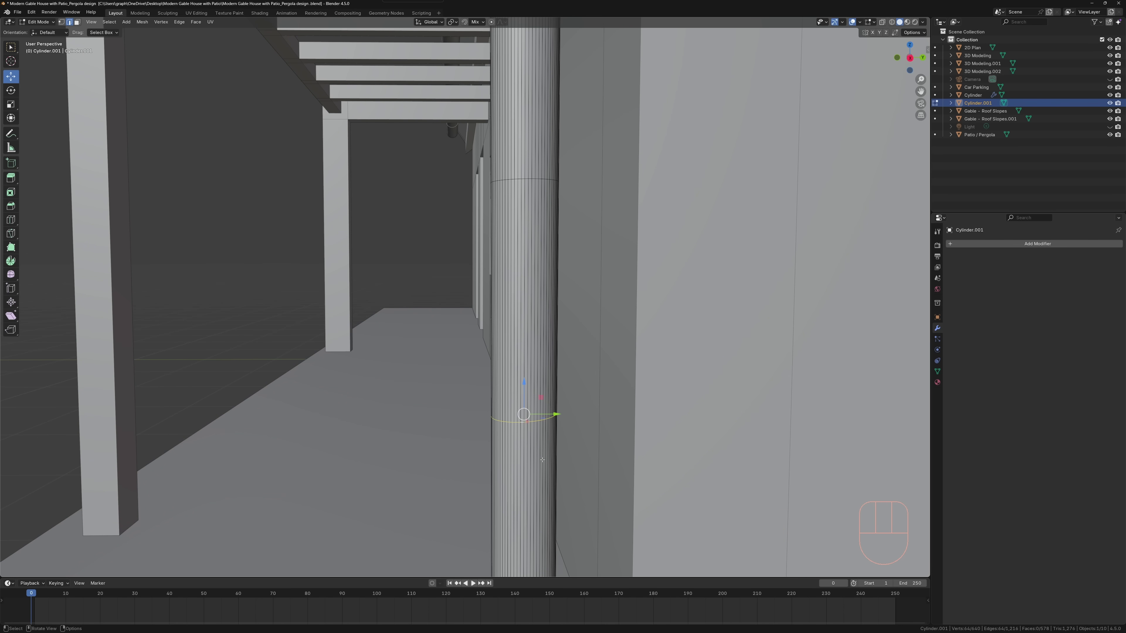
key(r)
click(561, 484)
Step: Try beveling the downpipe's cut loops into narrow bands and extruding them outward along their normals by 0.0597 m
alt+shift+click(518, 179)
shift+middle_drag(518, 179, 471, 481)
alt+shift+click(470, 238)
scroll(470, 239, down, 2)
shift+middle_drag(470, 239, 456, 541)
alt+shift+click(452, 382)
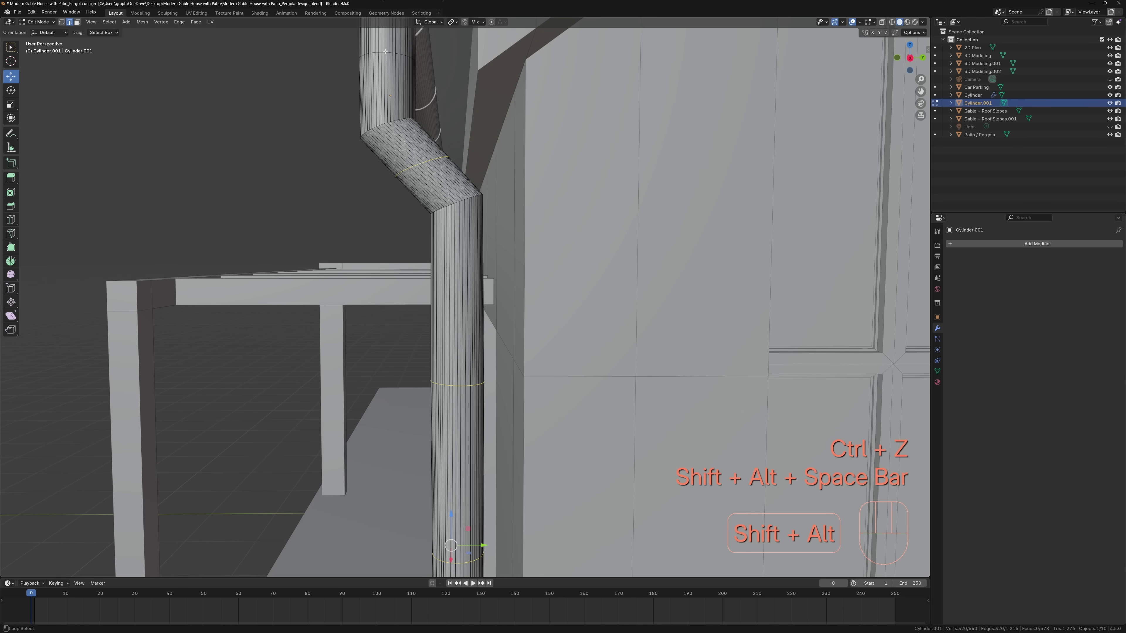
key(ctrl+b)
click(362, 329)
right_click(383, 271)
click(77, 23)
key(alt+s)
click(648, 489)
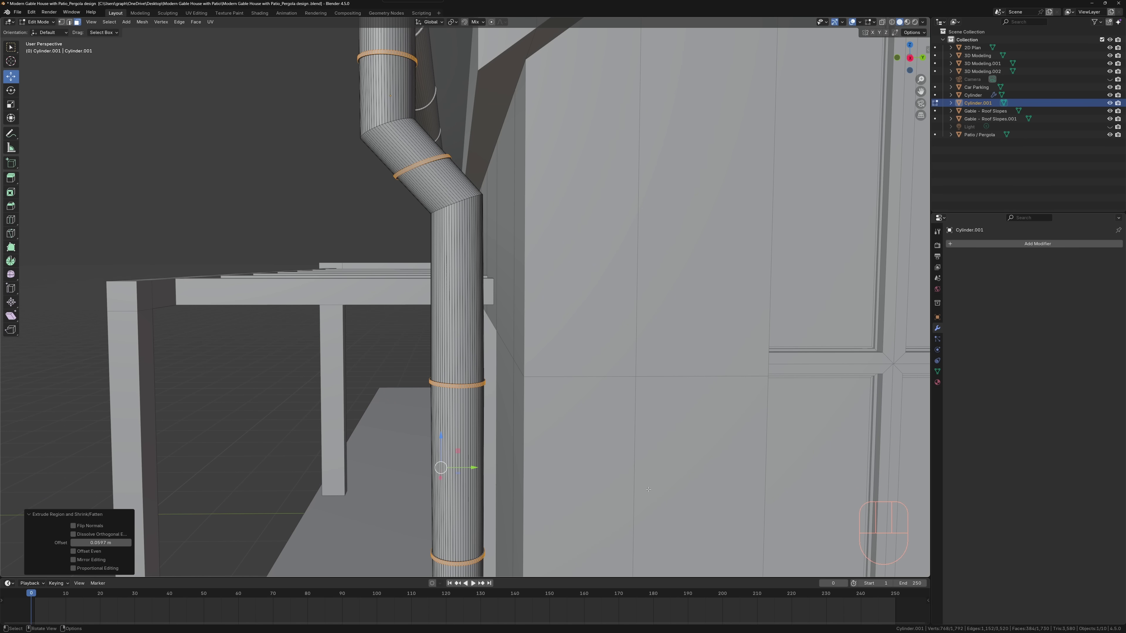
Step: Undo the beveled and extruded bands, and dissolve the cut loop across the downpipe's slanted section
middle_drag(649, 483, 714, 477)
scroll(563, 275, down, 4)
shift+middle_drag(555, 261, 335, 234)
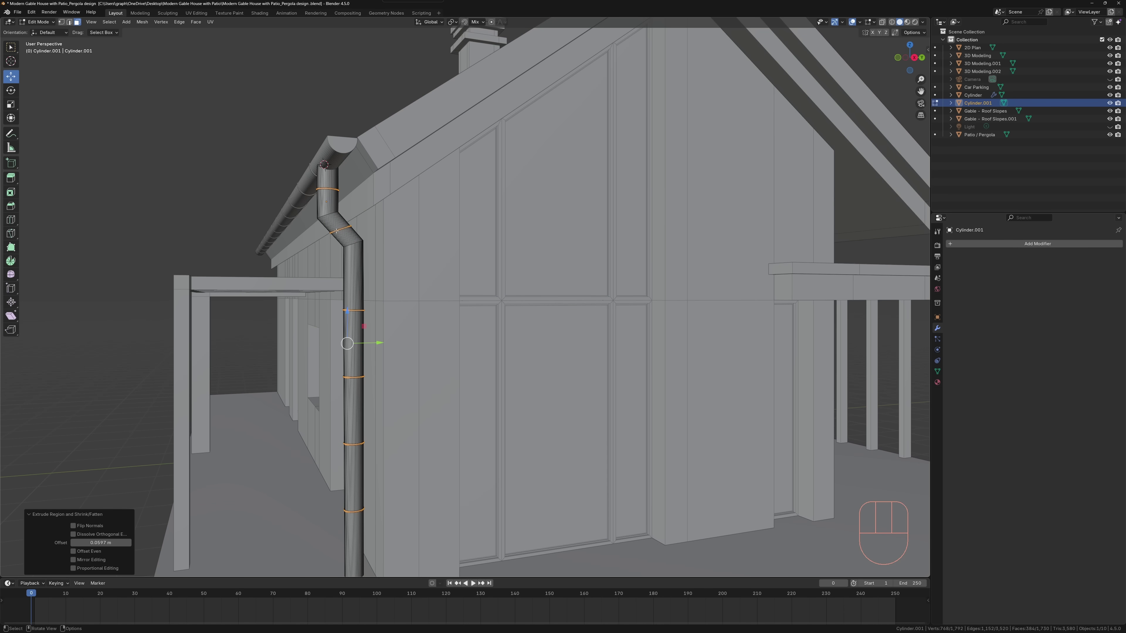
scroll(332, 232, up, 8)
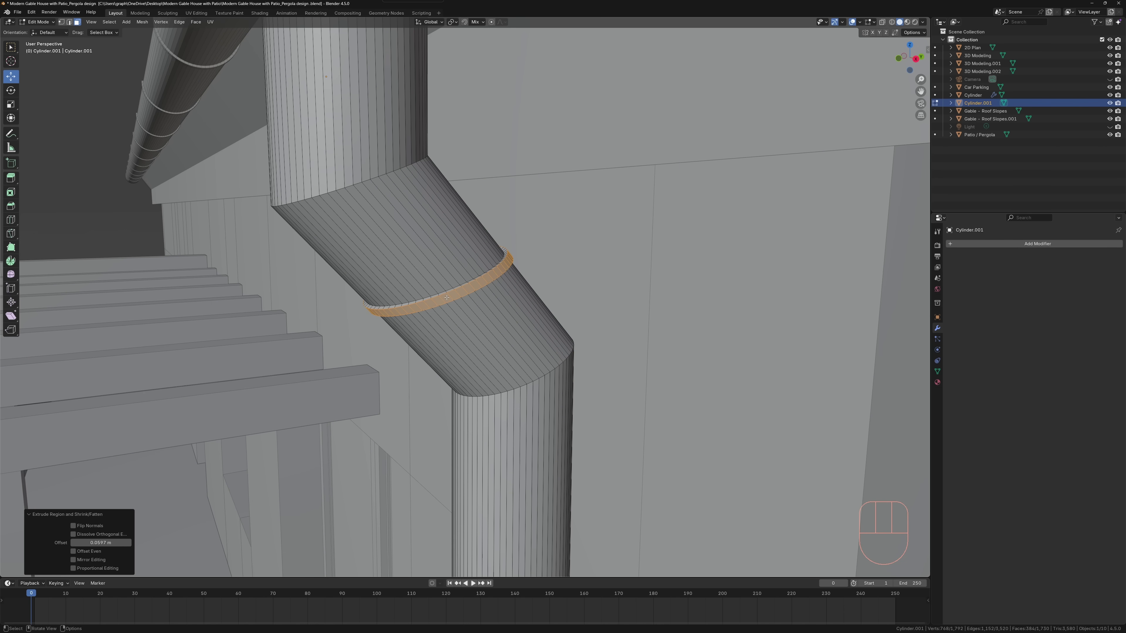
key(ctrl+z)
key(ctrl+z)
scroll(444, 295, down, 5)
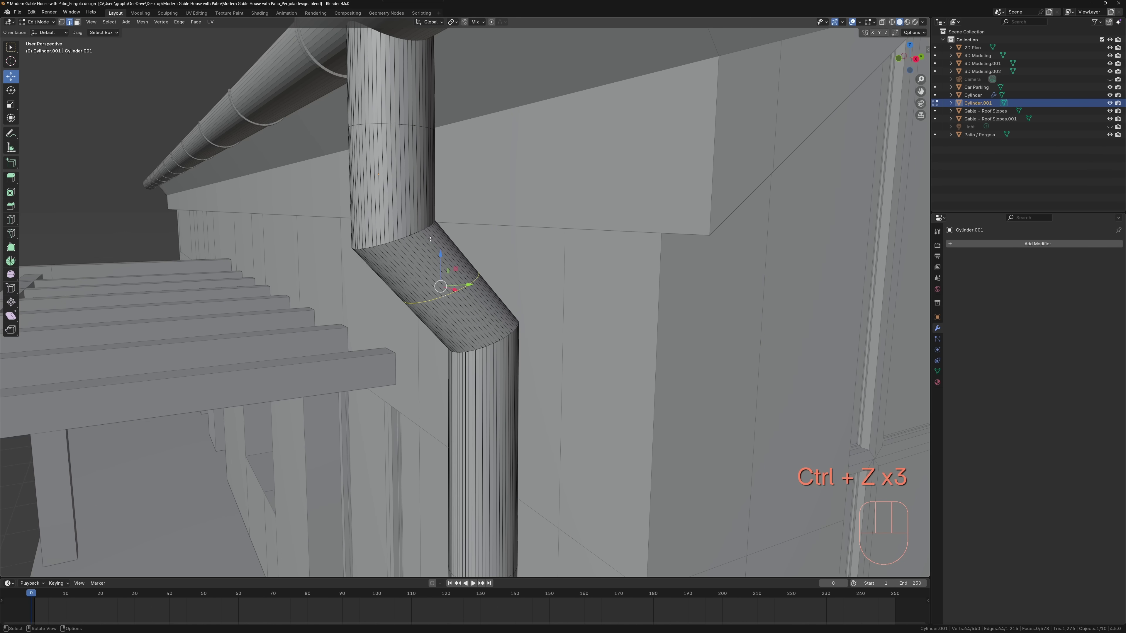
right_click(444, 295)
click(417, 551)
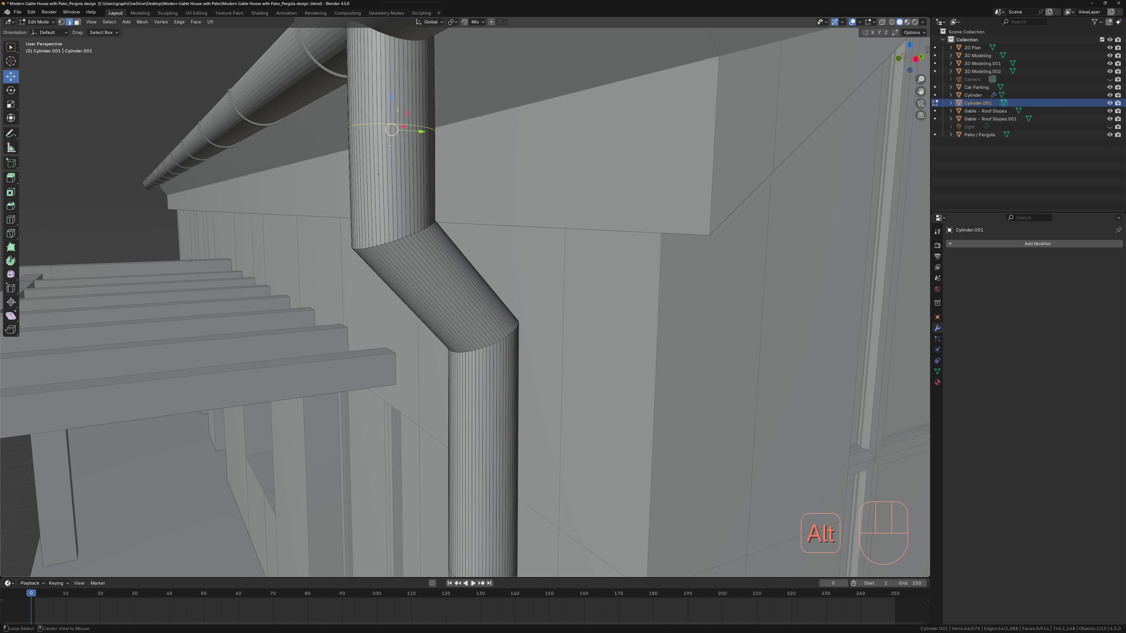
Step: Select the five remaining cut loops on the vertical sections and bevel them into bands with an offset of about 0.123 m
shift+middle_drag(444, 426, 381, 179)
shift+middle_drag(416, 546, 415, 292)
alt+shift+click(419, 310)
alt+shift+click(420, 525)
shift+middle_drag(420, 523, 412, 177)
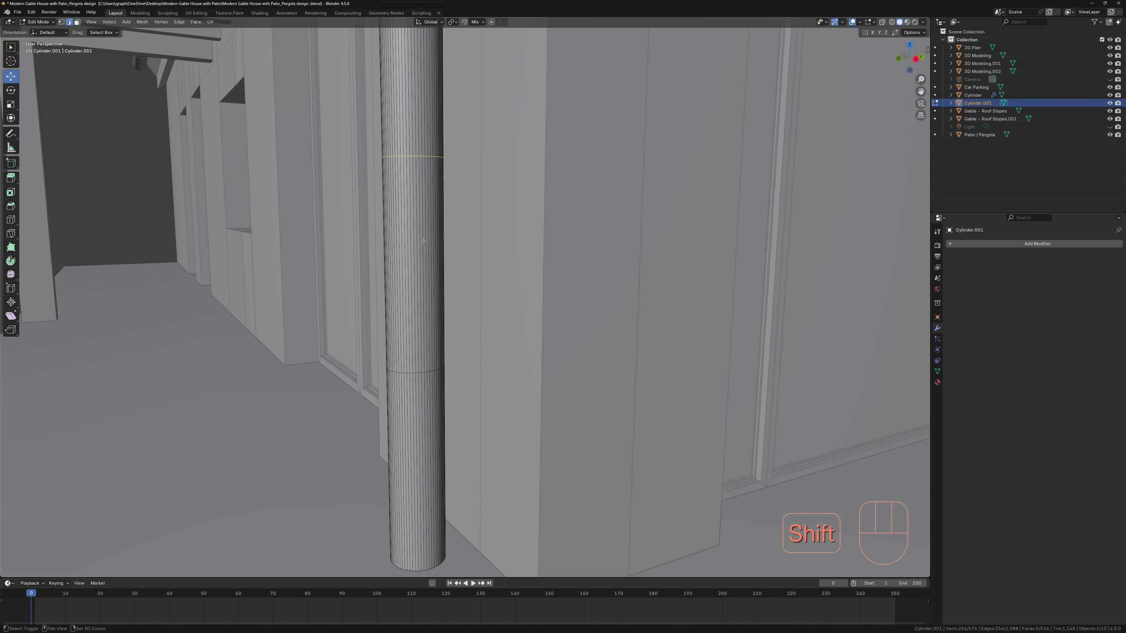
alt+shift+click(416, 375)
scroll(416, 368, down, 7)
scroll(406, 177, up, 4)
key(ctrl+b)
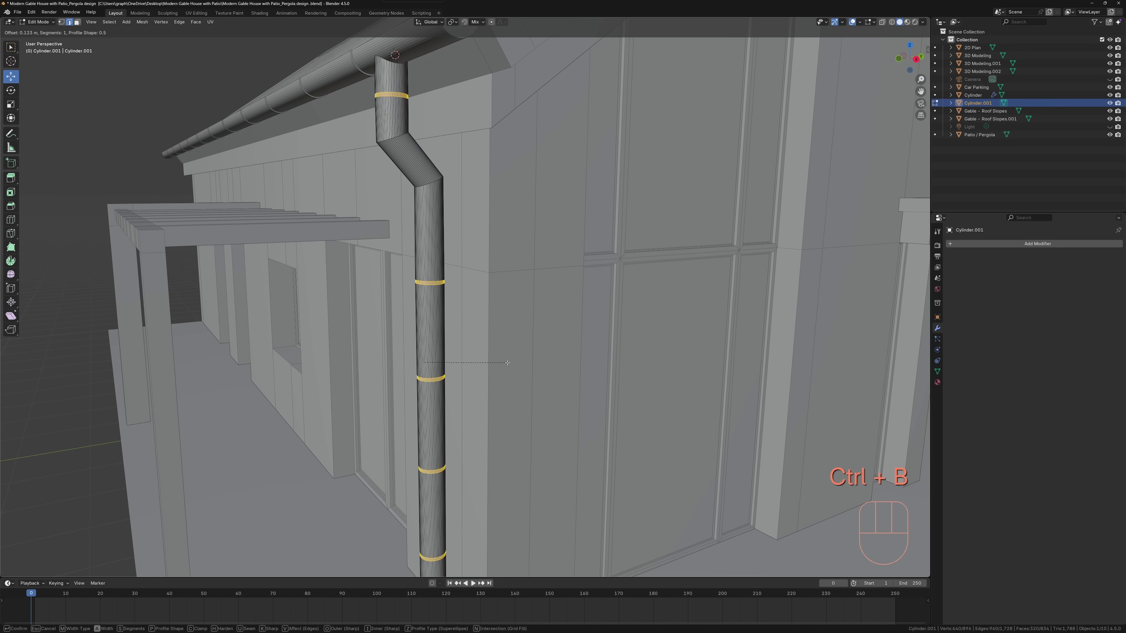
click(507, 363)
Step: Extrude the faces of the five bands outward along their normals to form raised pipe collars
scroll(483, 337, up, 5)
key(3)
key(3)
right_click(458, 354)
click(458, 355)
click(466, 341)
Step: Leave Edit Mode, deselect the downpipe, and view the finished collars from the patio side
middle_drag(466, 340, 466, 366)
scroll(466, 366, down, 9)
middle_drag(497, 320, 545, 289)
key(Tab)
click(691, 239)
mouse_move(691, 240)
middle_down()
mouse_move(611, 231)
mouse_move(701, 221)
middle_up()
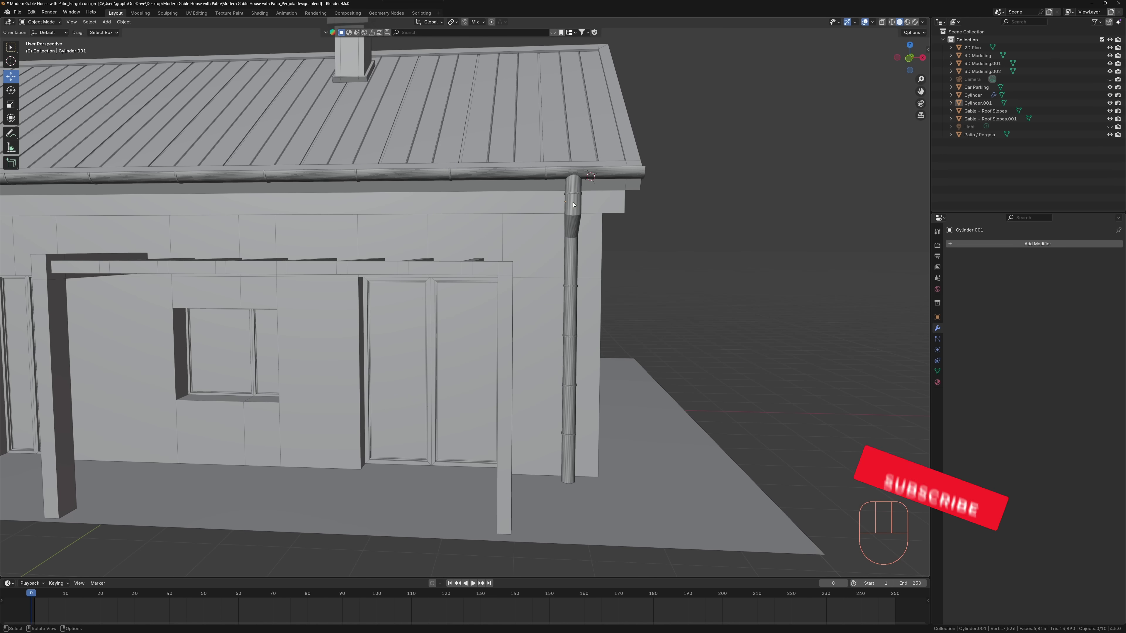